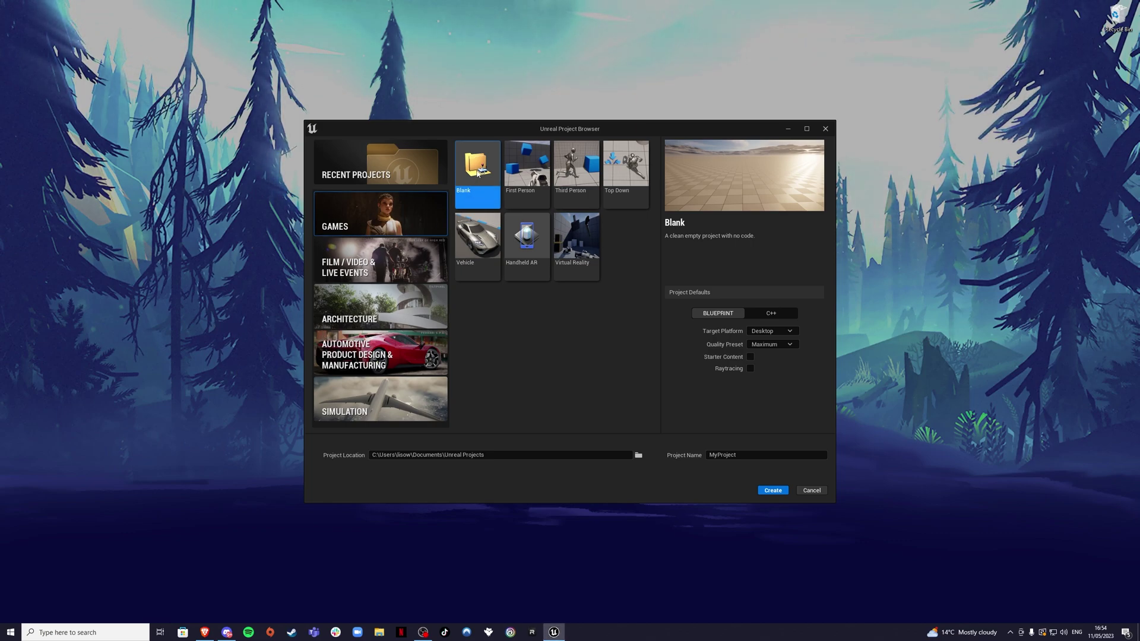
Step: Create a blank Games project with Blueprint, named NewWorld
{"action": "left_click", "coordinate": [729, 459]}
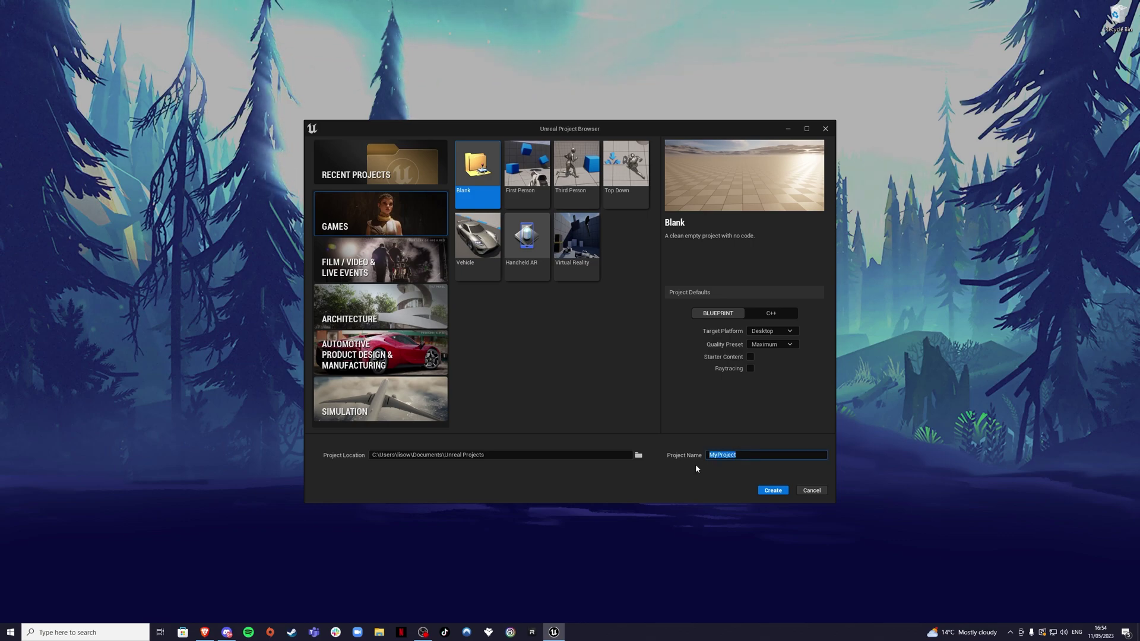
{"action": "type", "text": "NewWorld"}
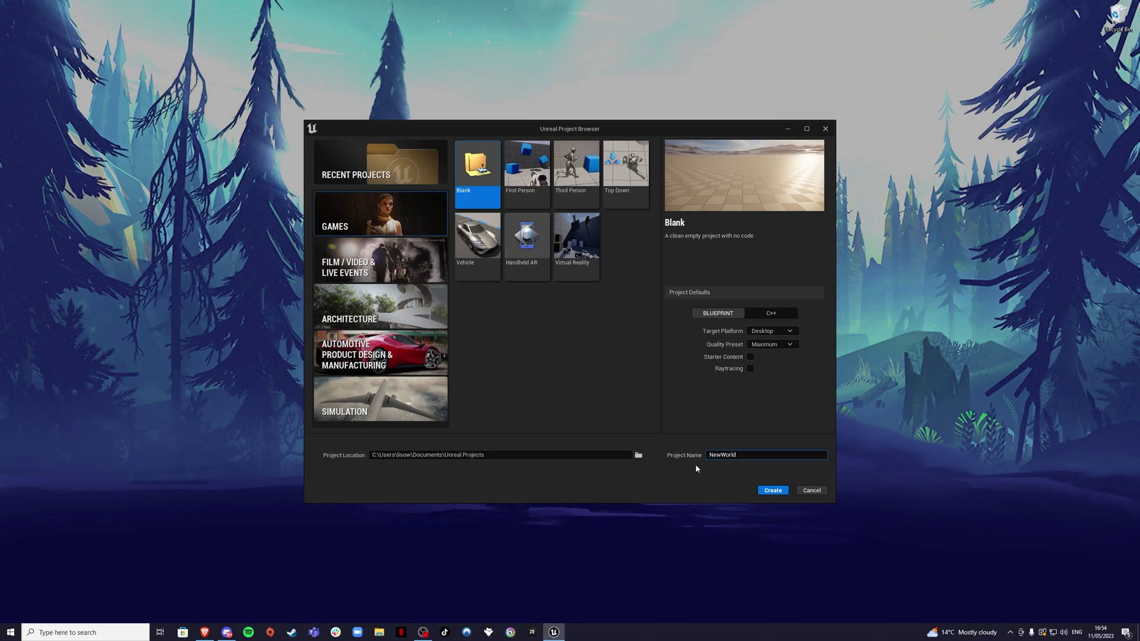
{"action": "left_click", "coordinate": [764, 415]}
{"action": "left_click", "coordinate": [772, 490]}
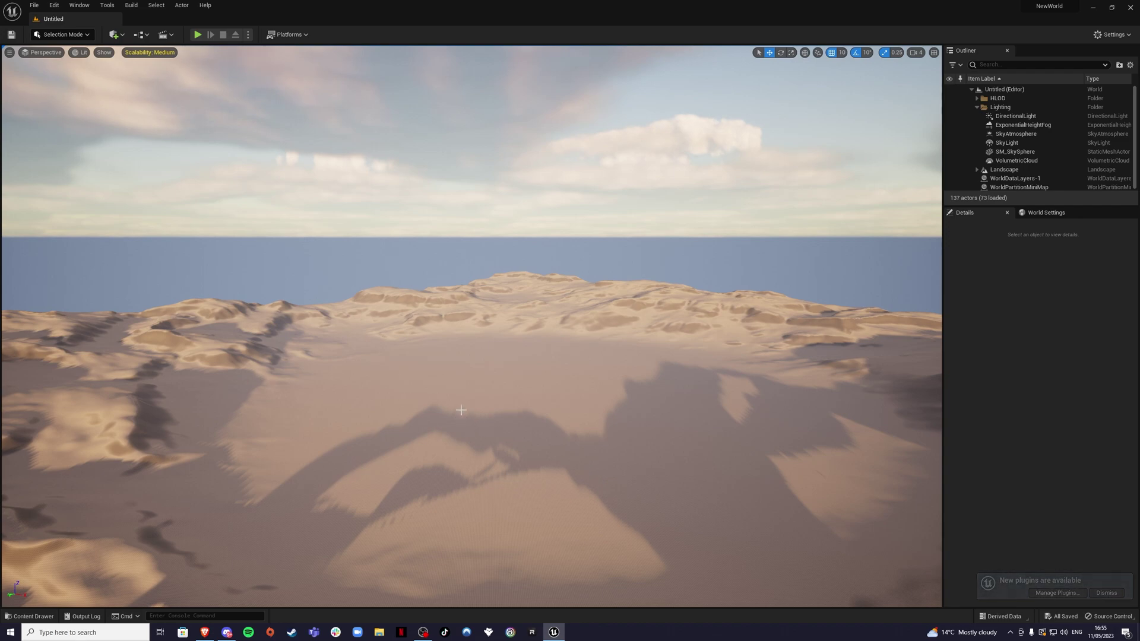
Step: Create a new level asset named NewWorld in the project's Content folder
{"action": "left_click", "coordinate": [31, 616]}
{"action": "left_click", "coordinate": [31, 616]}
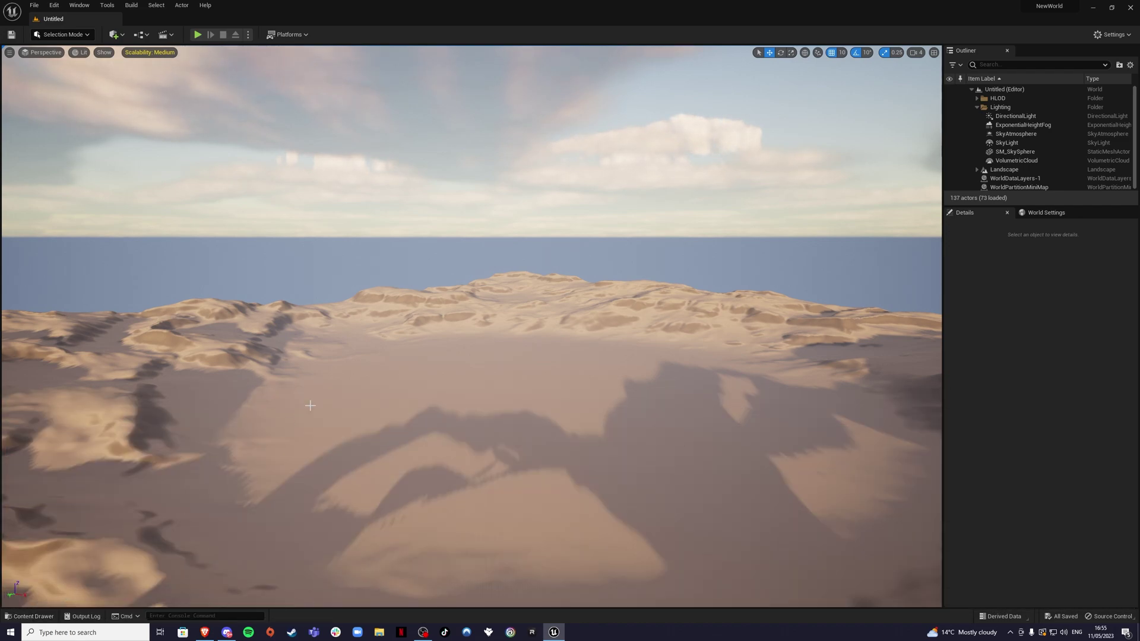
{"action": "key", "text": "ctrl+space"}
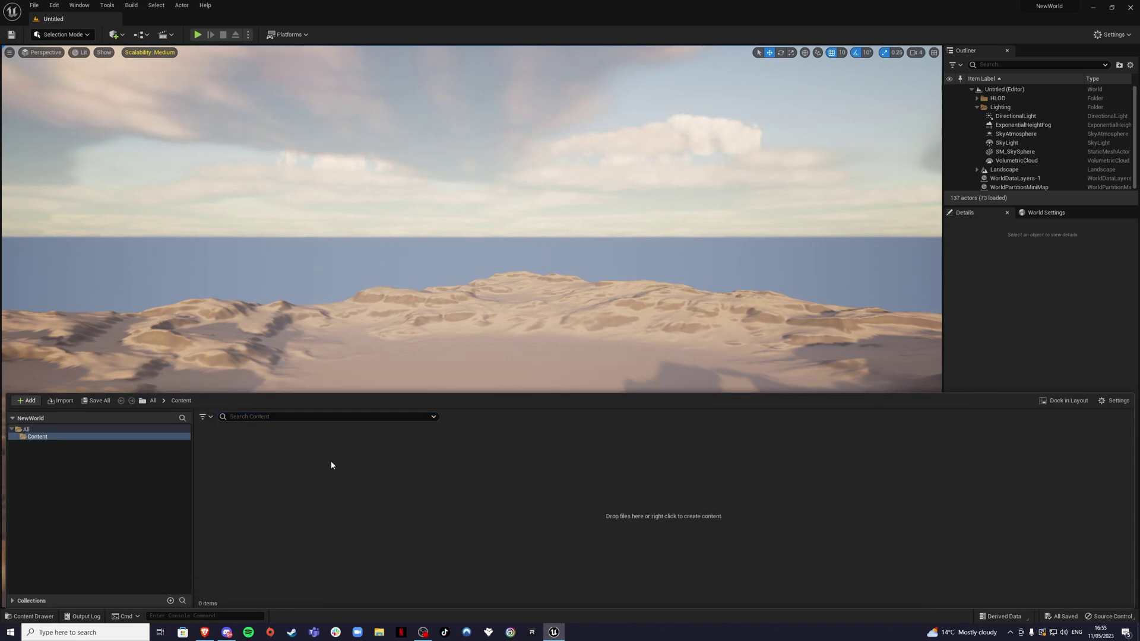
{"action": "right_click", "coordinate": [330, 461]}
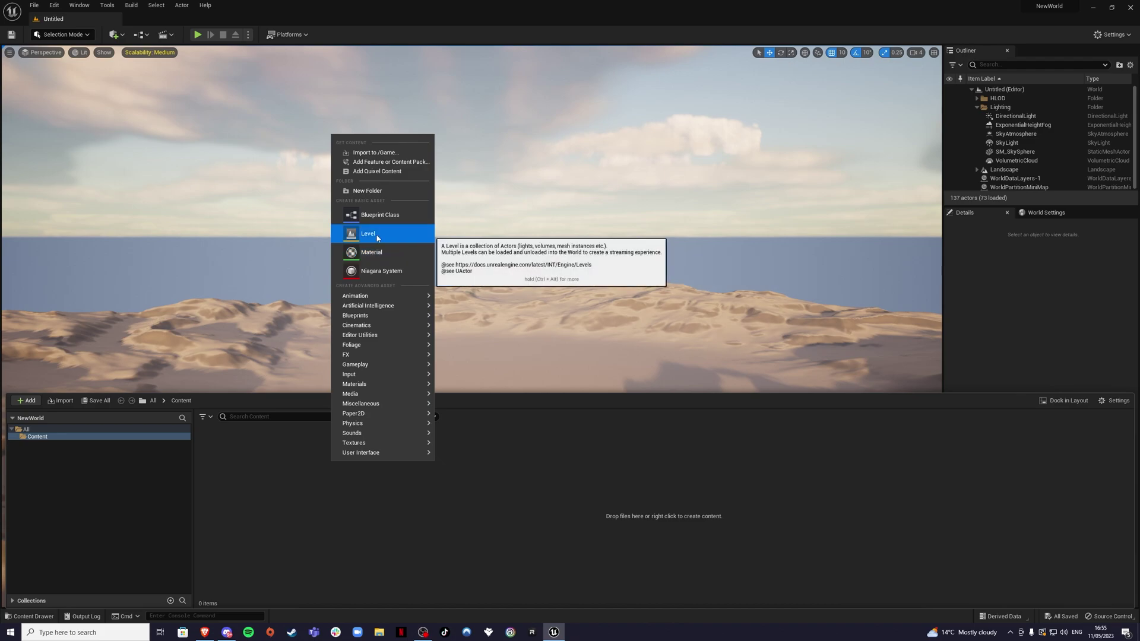
{"action": "left_click", "coordinate": [368, 234]}
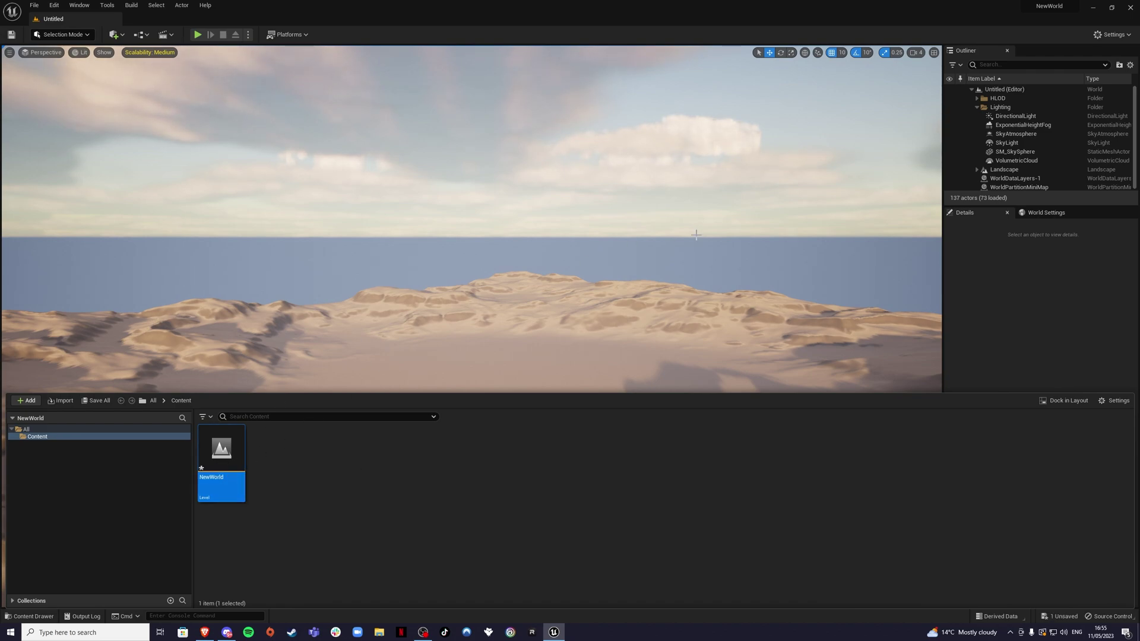
Step: Set both the Editor Startup Map and the Game Default Map to NewWorld in the project settings
{"action": "left_click", "coordinate": [1114, 34]}
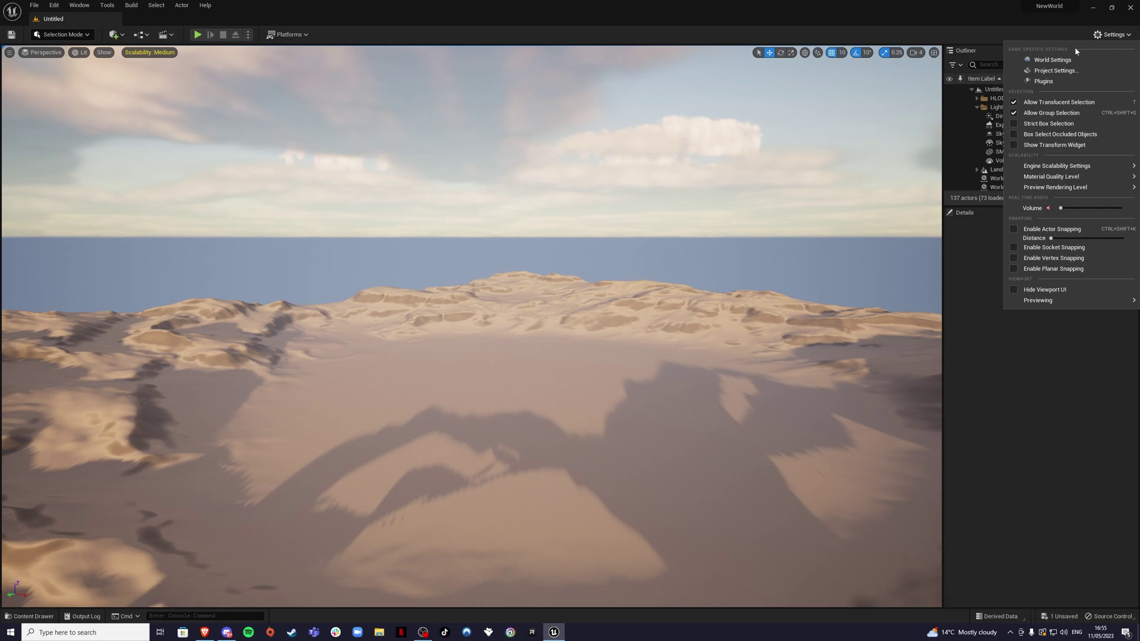
{"action": "left_click", "coordinate": [1041, 71]}
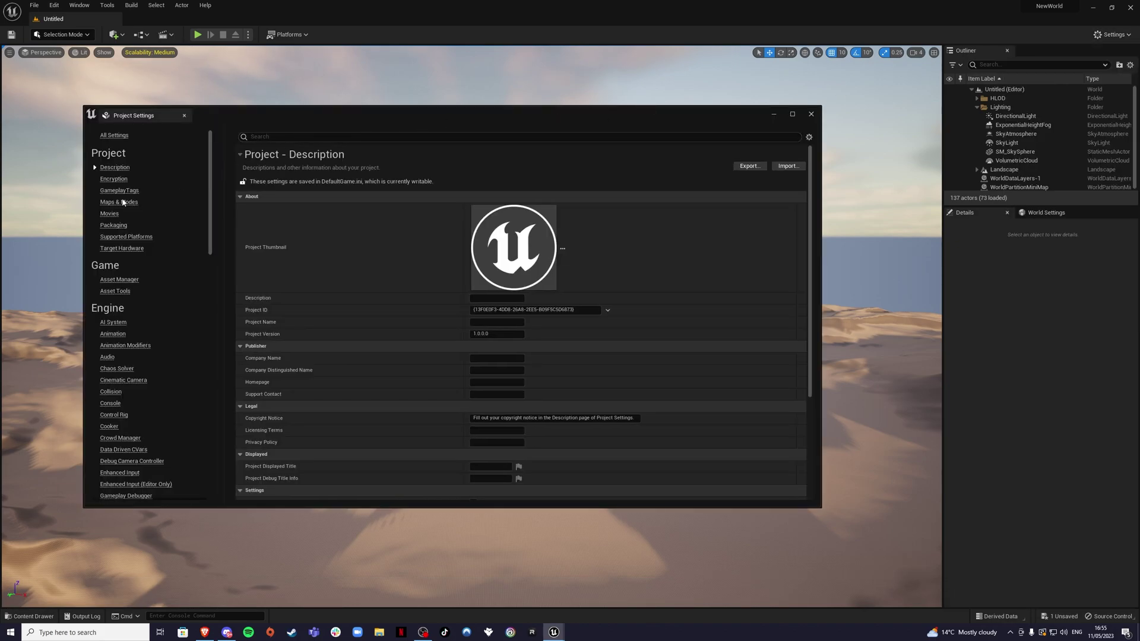
{"action": "left_click", "coordinate": [117, 203]}
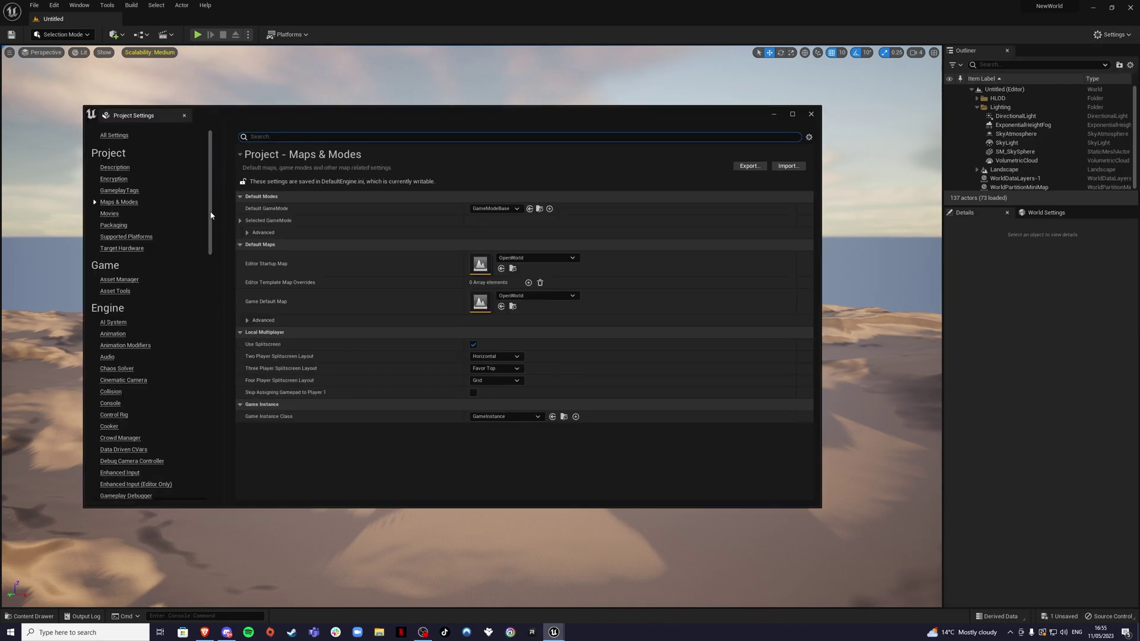
{"action": "left_click", "coordinate": [533, 258]}
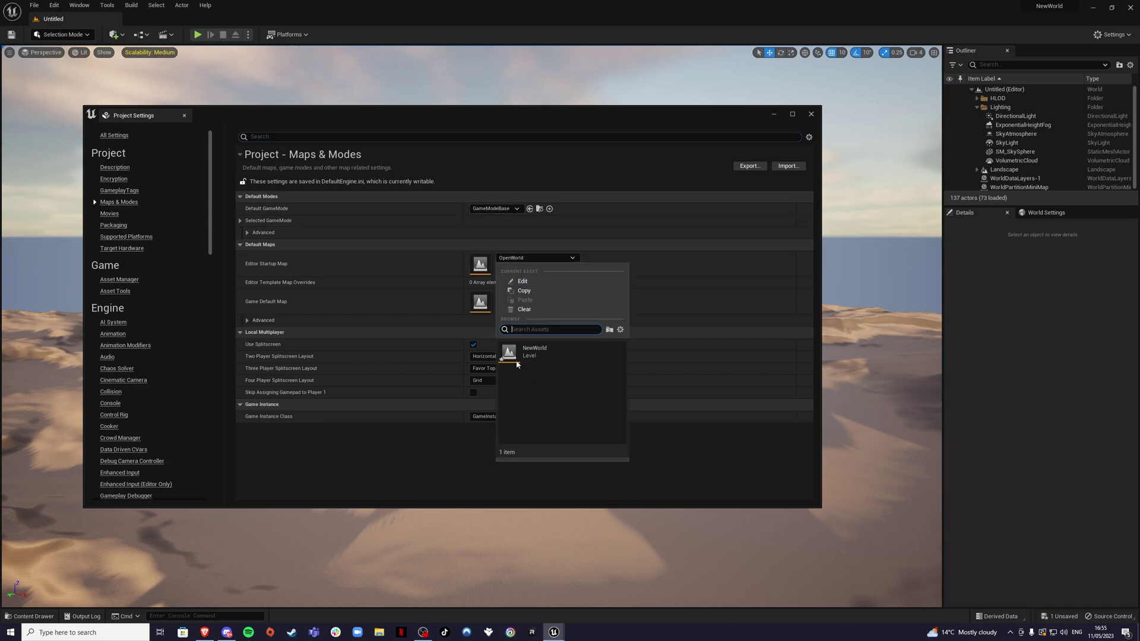
{"action": "left_click", "coordinate": [534, 351]}
{"action": "left_click", "coordinate": [526, 295]}
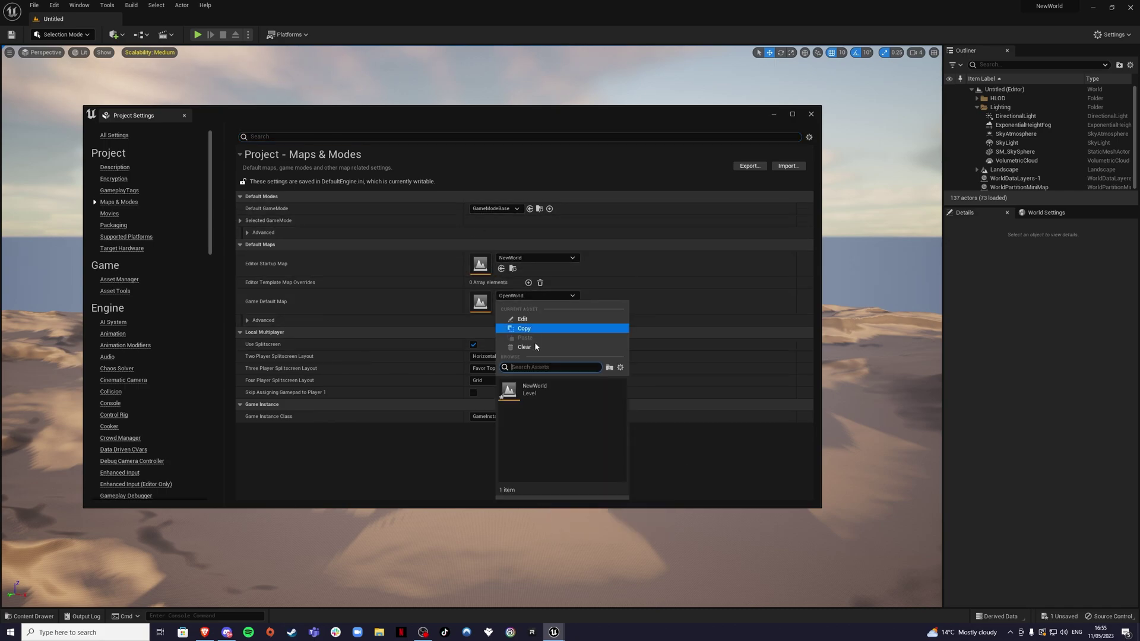
{"action": "left_click", "coordinate": [534, 389]}
{"action": "left_click", "coordinate": [811, 115]}
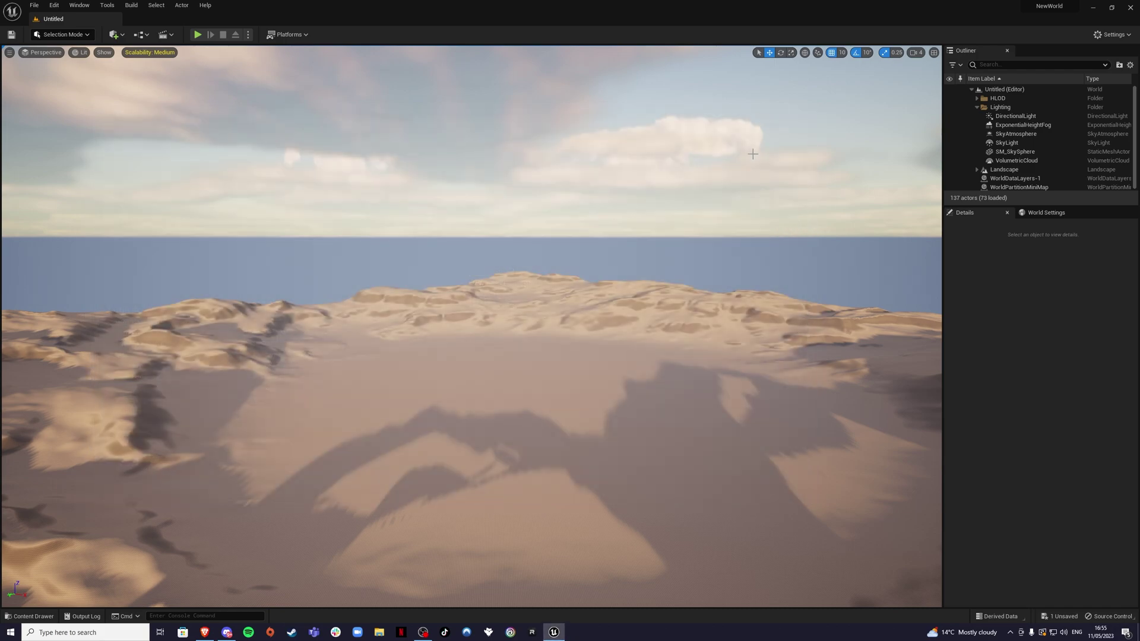
Step: Save the NewWorld level asset and open that level for editing
{"action": "key", "text": "ctrl+space"}
{"action": "key", "text": "ctrl+s"}
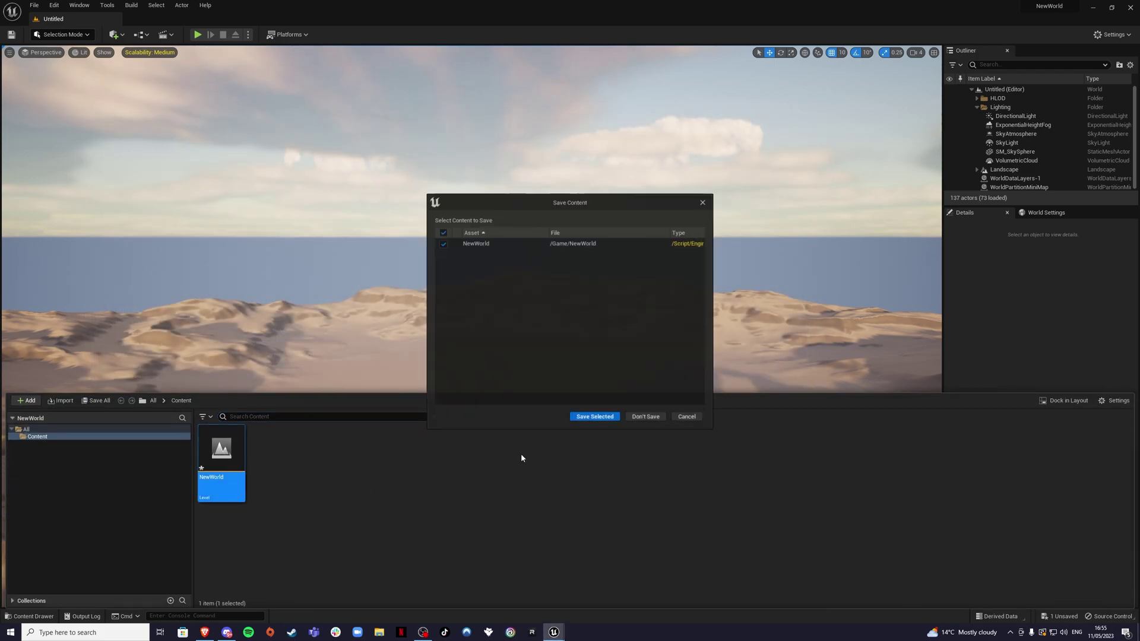
{"action": "left_click", "coordinate": [595, 417]}
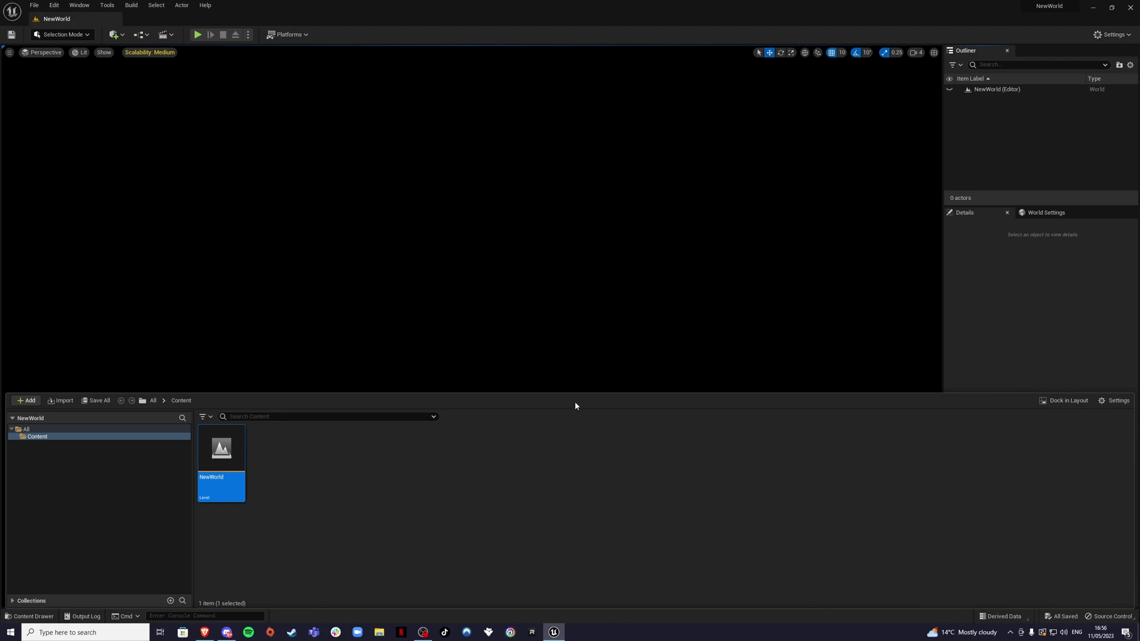
{"action": "left_click", "coordinate": [513, 302]}
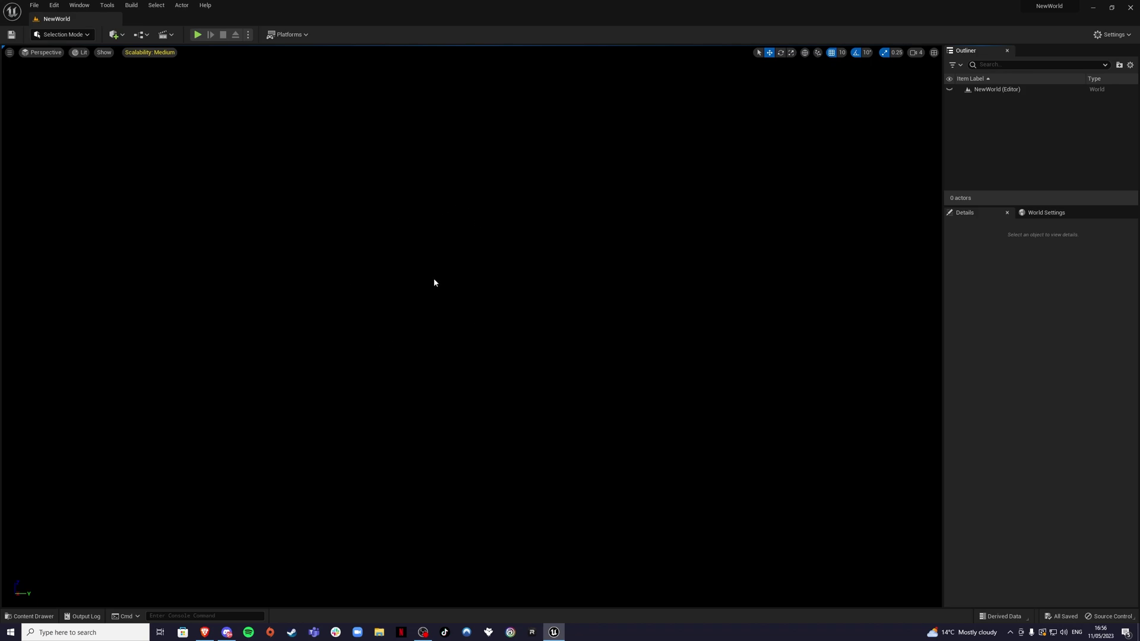
Step: Create a new landscape with an overall resolution of 64 x 64 and a single component
{"action": "left_click", "coordinate": [63, 35]}
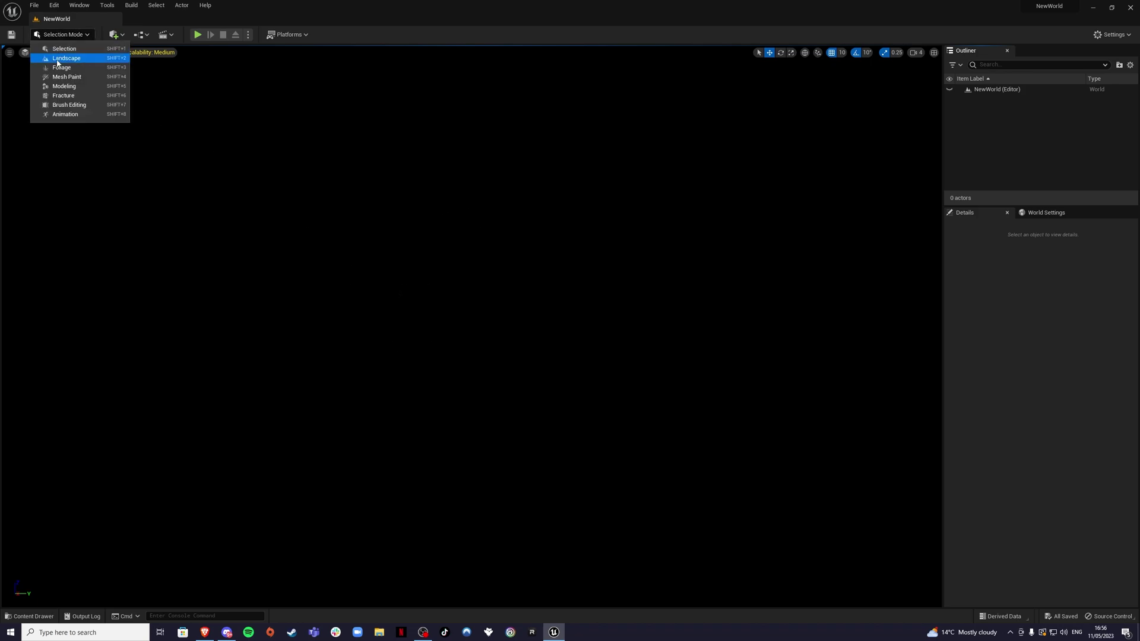
{"action": "left_click", "coordinate": [66, 63]}
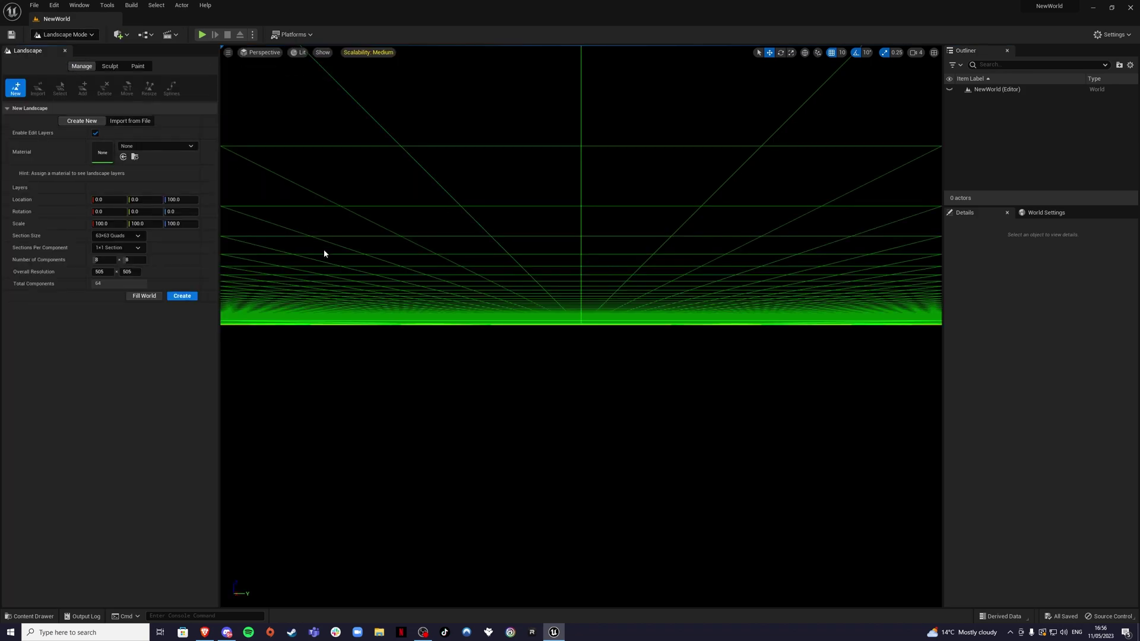
{"action": "right_click_drag", "start_coordinate": [324, 254], "coordinate": [529, 301]}
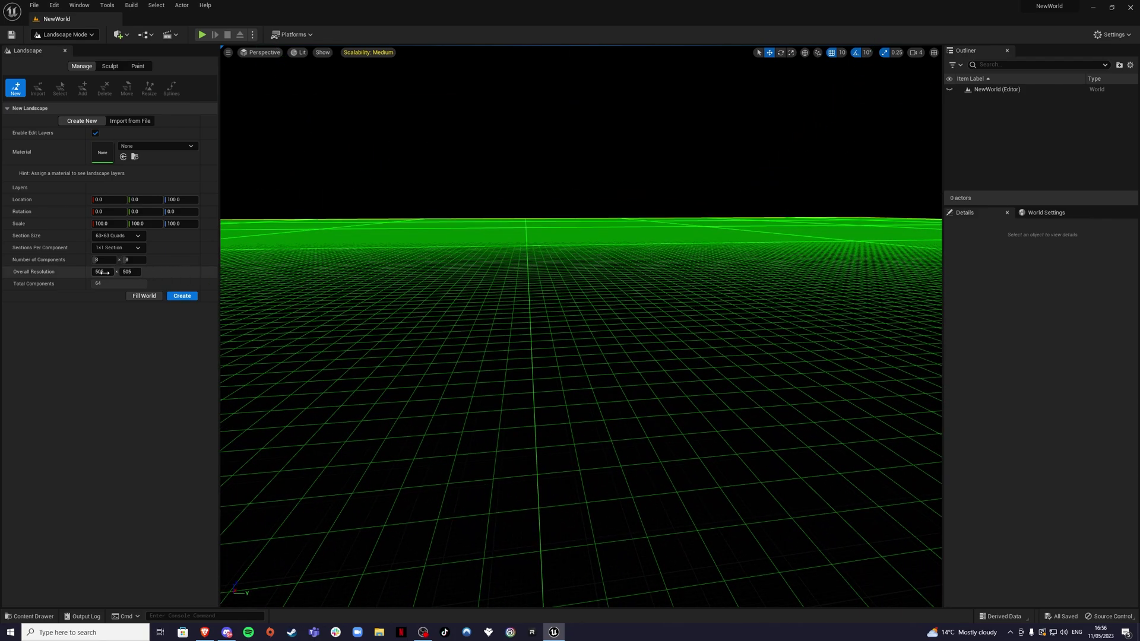
{"action": "mouse_move", "coordinate": [102, 272]}
{"action": "left_mouse_down"}
{"action": "mouse_move", "coordinate": [93, 272]}
{"action": "mouse_move", "coordinate": [121, 272]}
{"action": "left_mouse_up"}
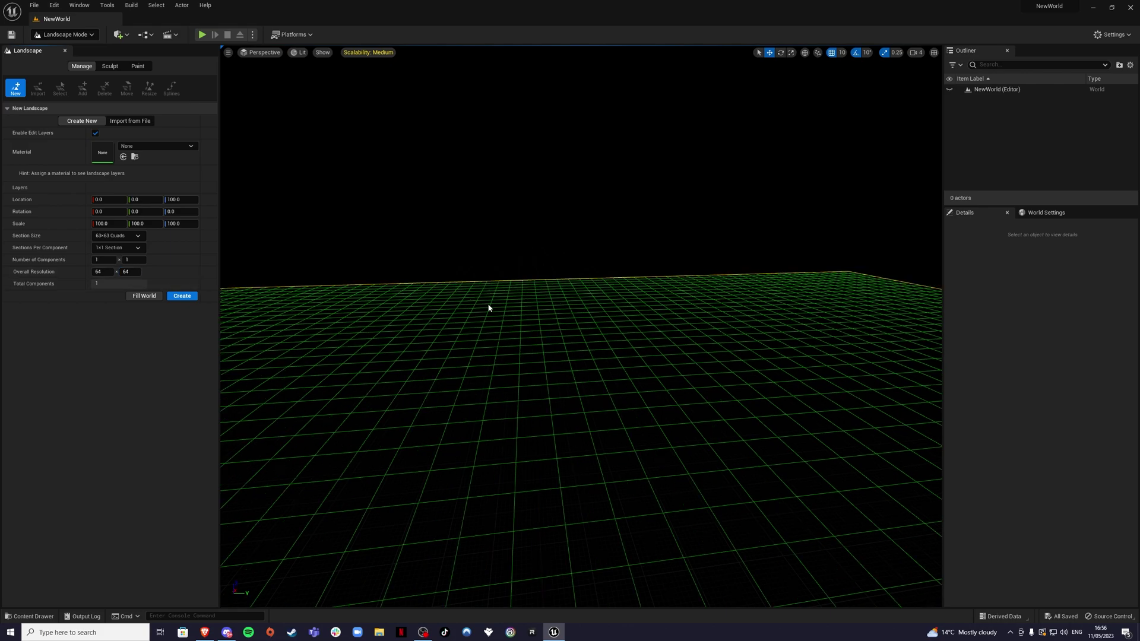
{"action": "mouse_move", "coordinate": [488, 308]}
{"action": "right_mouse_down"}
{"action": "mouse_move", "coordinate": [599, 303]}
{"action": "mouse_move", "coordinate": [606, 323]}
{"action": "mouse_move", "coordinate": [504, 350]}
{"action": "mouse_move", "coordinate": [469, 302]}
{"action": "right_mouse_up"}
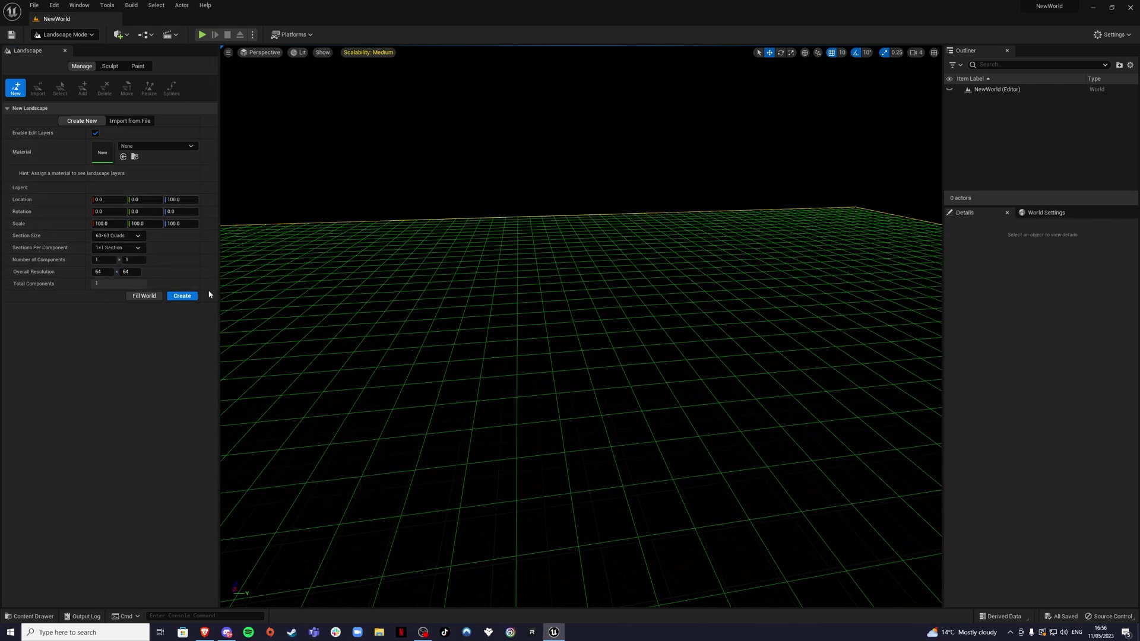
{"action": "left_click", "coordinate": [182, 297]}
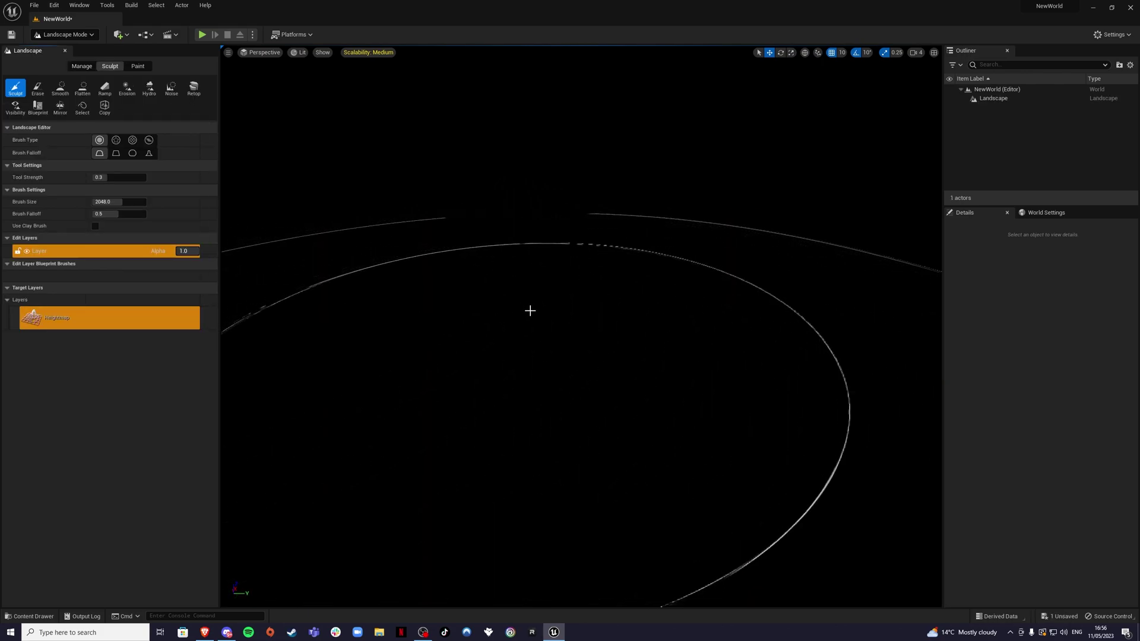
Step: Return to selection mode and add a directional light to the level above the landscape
{"action": "left_click", "coordinate": [69, 34]}
{"action": "left_click", "coordinate": [63, 48]}
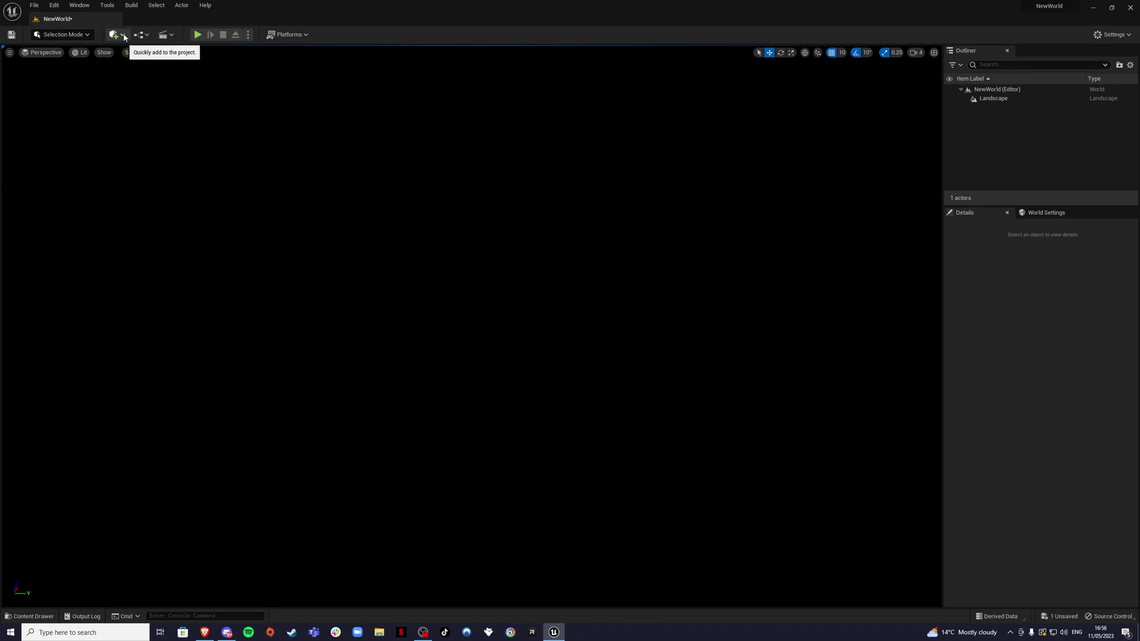
{"action": "left_click", "coordinate": [123, 37]}
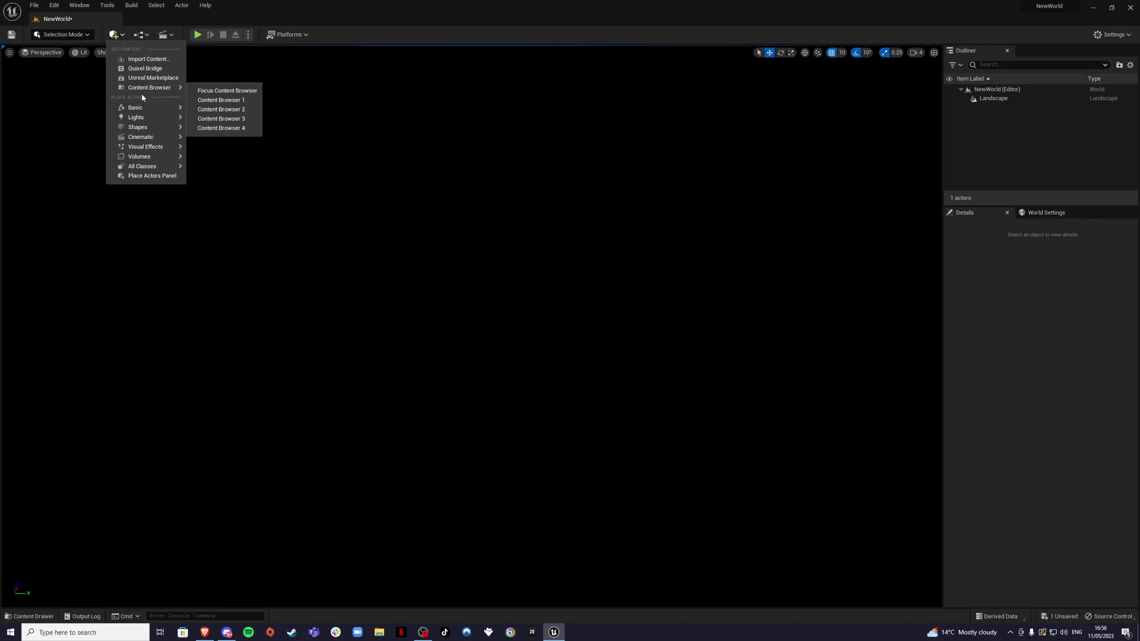
{"action": "mouse_move", "coordinate": [140, 117]}
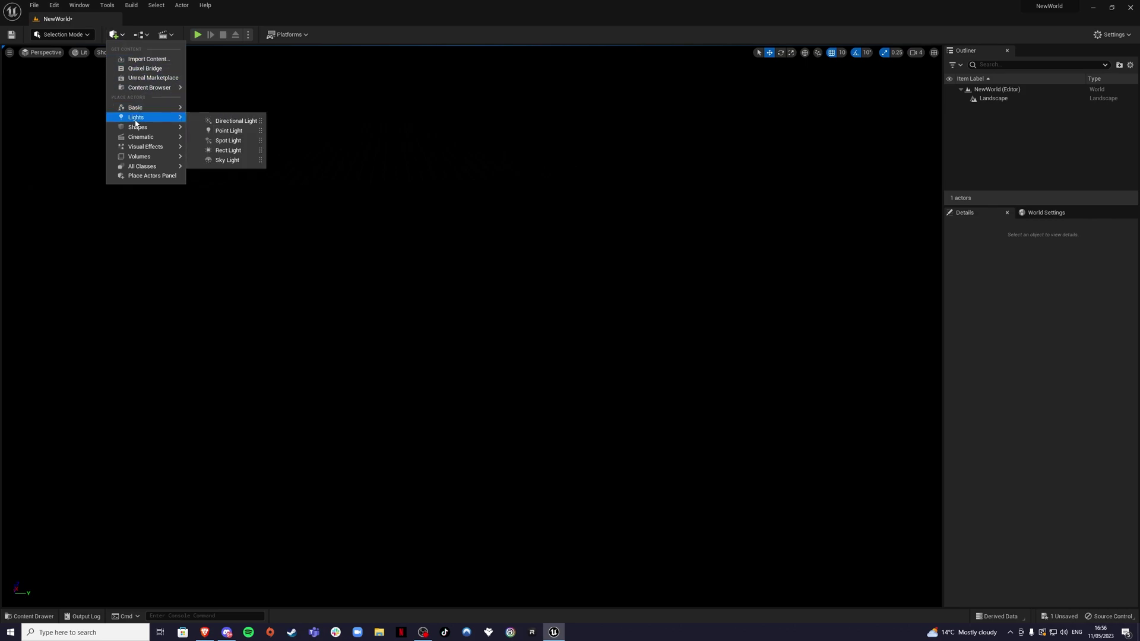
{"action": "left_click", "coordinate": [217, 121]}
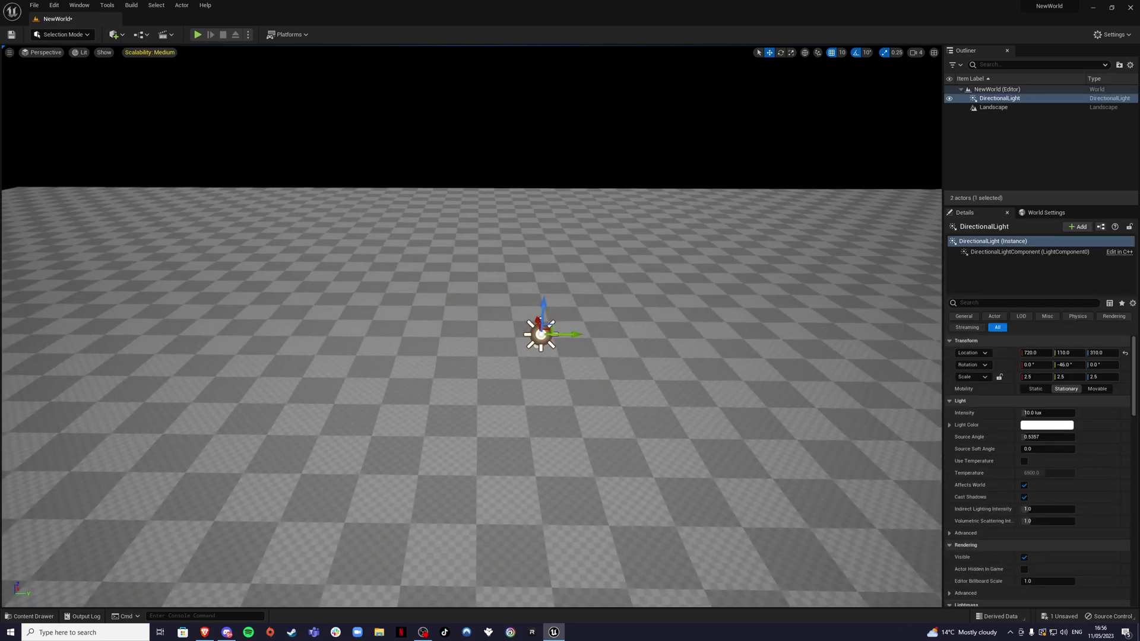
{"action": "right_click_drag", "start_coordinate": [517, 312], "coordinate": [522, 317]}
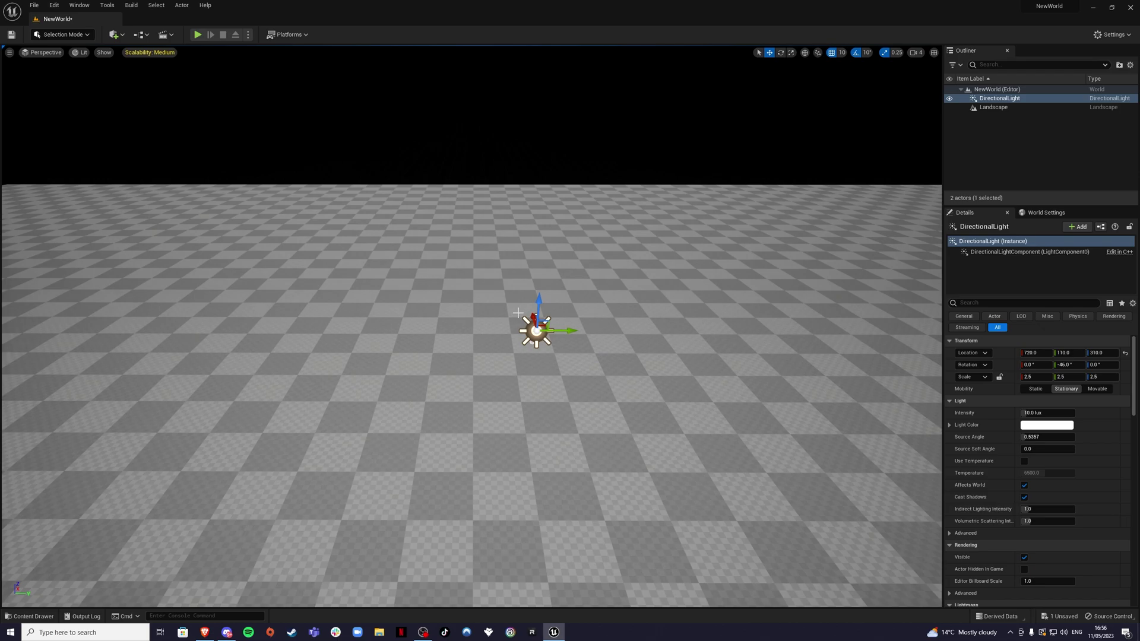
{"action": "right_click_drag", "start_coordinate": [599, 338], "coordinate": [632, 366]}
Step: Place a sky light beside the directional light, at about X 730, Y 340, Z 210
{"action": "left_click", "coordinate": [114, 34]}
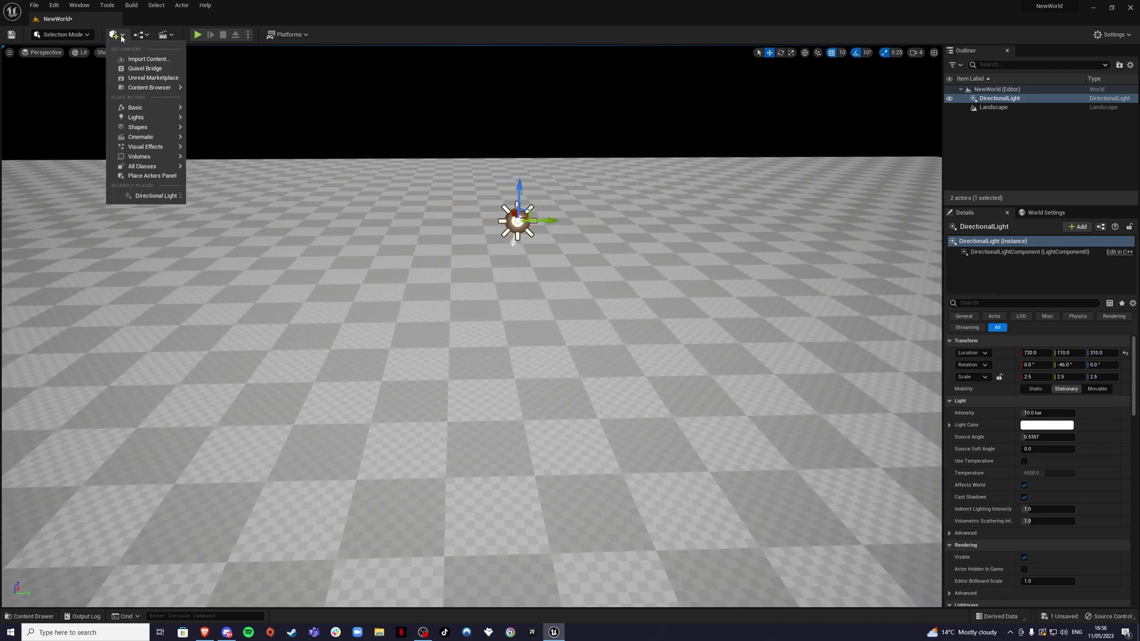
{"action": "mouse_move", "coordinate": [140, 118]}
{"action": "left_click_drag", "start_coordinate": [227, 159], "coordinate": [679, 277]}
Step: Add a PostProcessVolume and move it to about X 730, Y -250, Z 220, away from the lights
{"action": "left_click", "coordinate": [119, 37]}
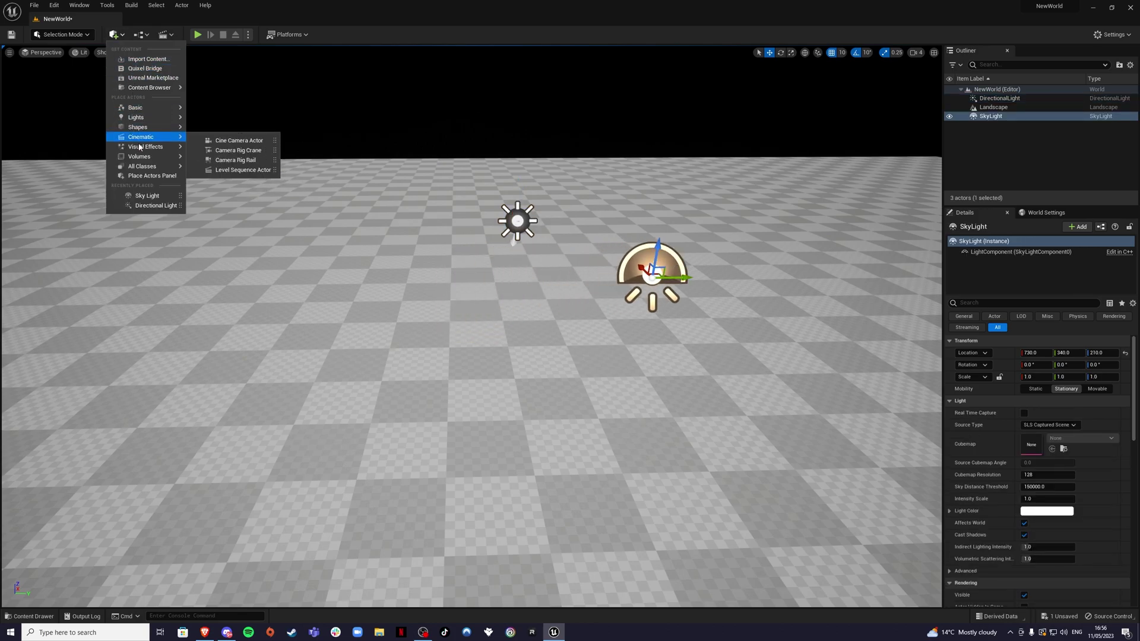
{"action": "mouse_move", "coordinate": [149, 147]}
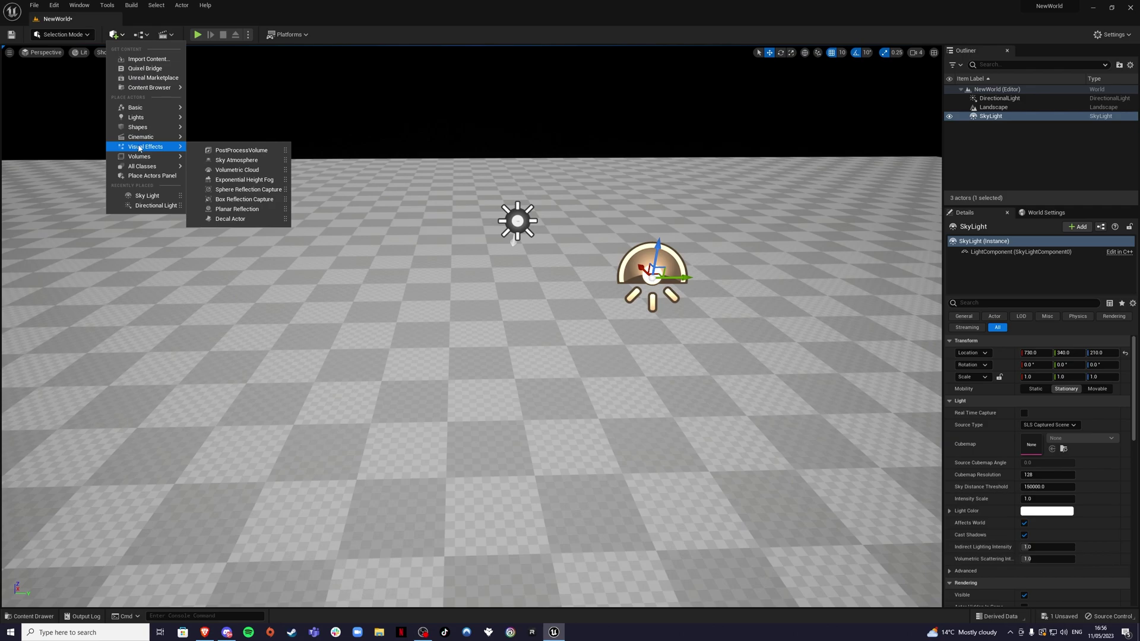
{"action": "left_click", "coordinate": [234, 151]}
{"action": "left_click_drag", "start_coordinate": [481, 324], "coordinate": [288, 245]}
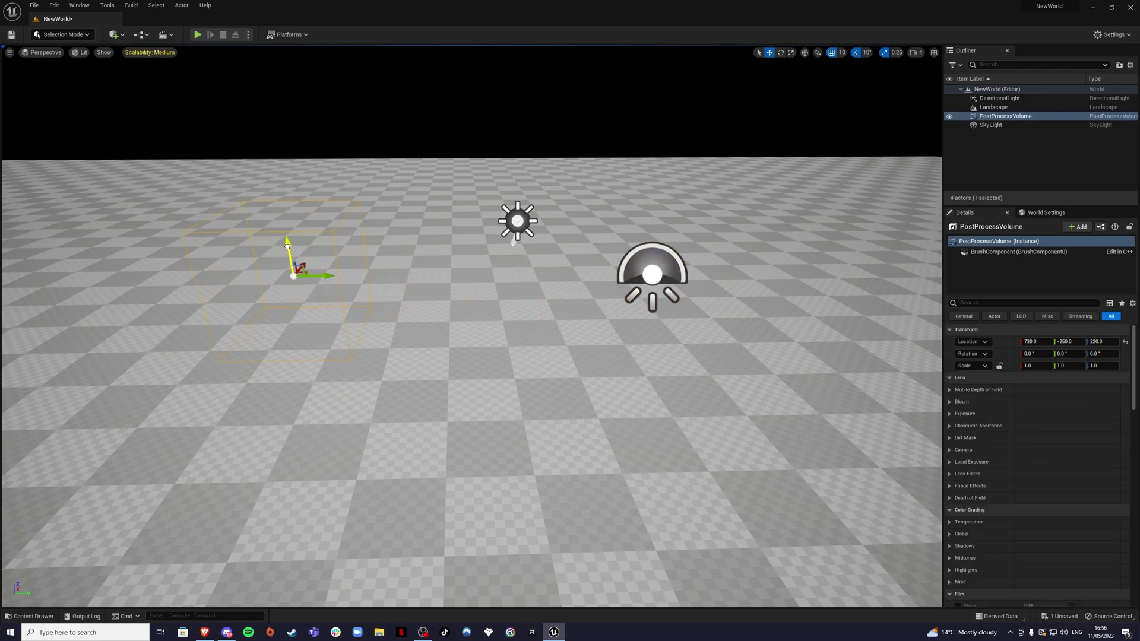
Step: Add a Sky Atmosphere actor and move it to about X 730, Y -60, Z 170, beside the post-process volume
{"action": "left_click", "coordinate": [117, 34]}
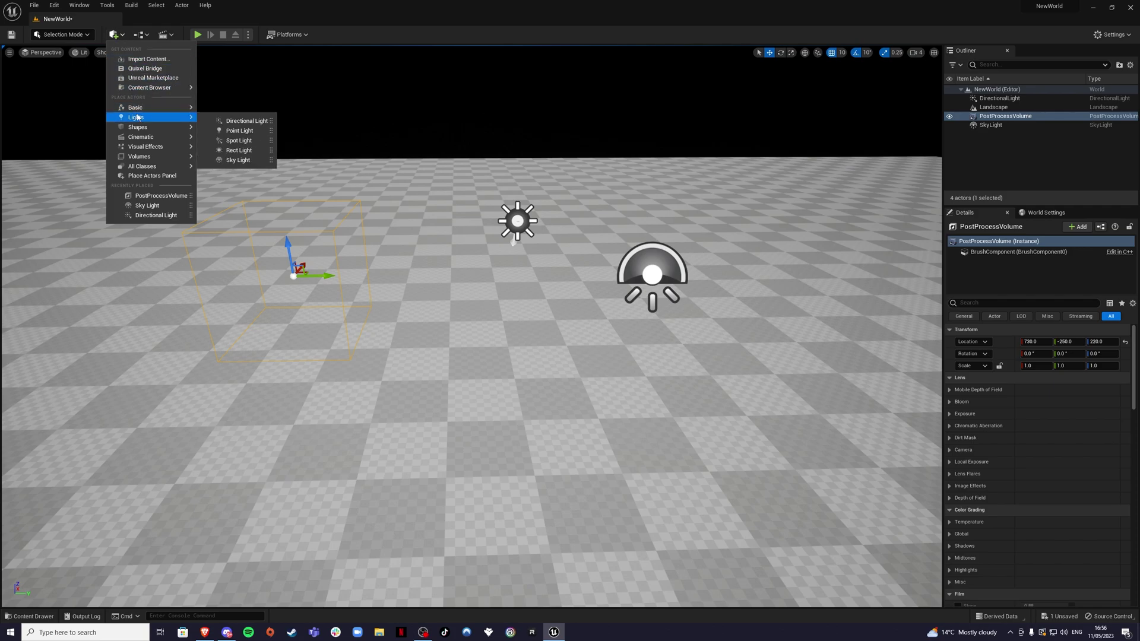
{"action": "mouse_move", "coordinate": [147, 148]}
{"action": "left_click", "coordinate": [245, 160]}
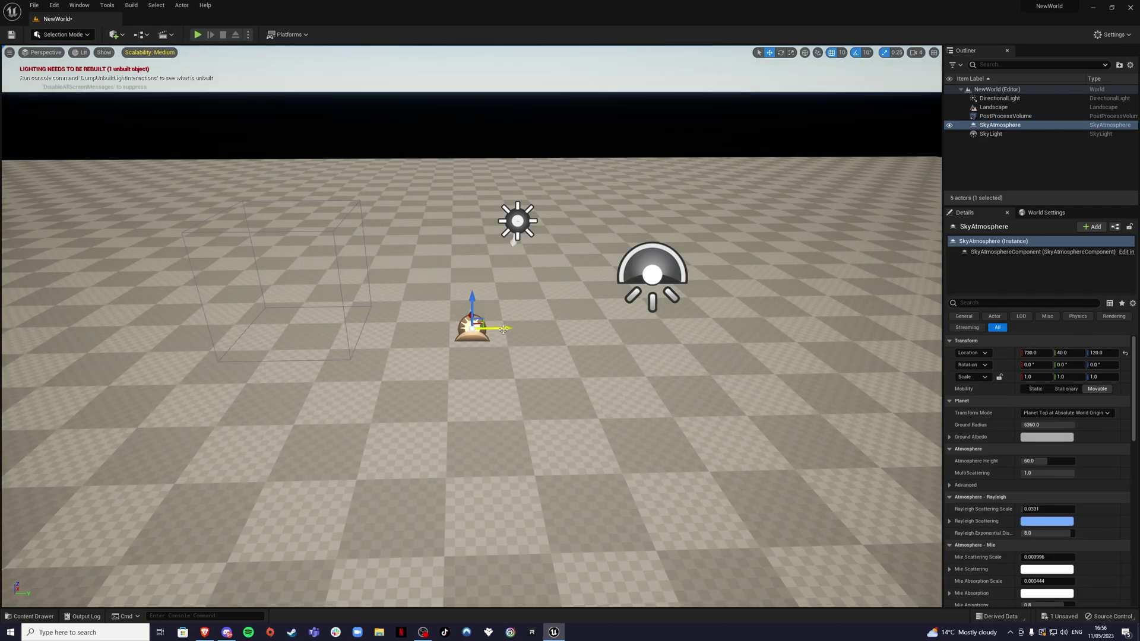
{"action": "left_click_drag", "start_coordinate": [503, 330], "coordinate": [411, 275]}
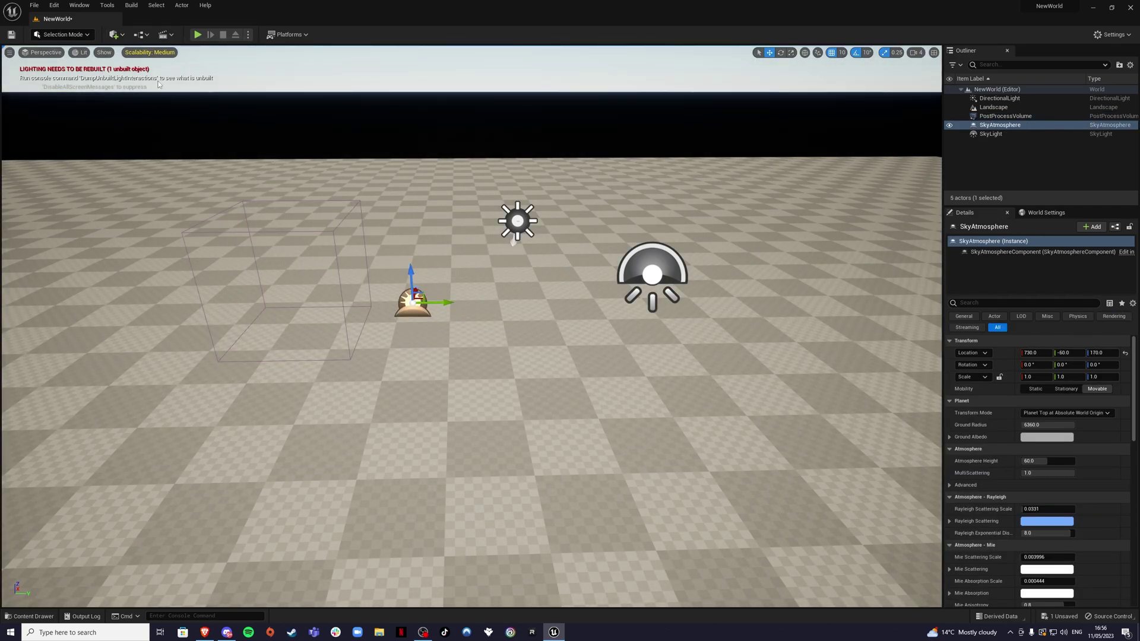
Step: Add a Volumetric Cloud actor and move it to about X 730, Y 60, Z 140, beside the sky atmosphere
{"action": "left_click", "coordinate": [116, 34]}
{"action": "mouse_move", "coordinate": [145, 149]}
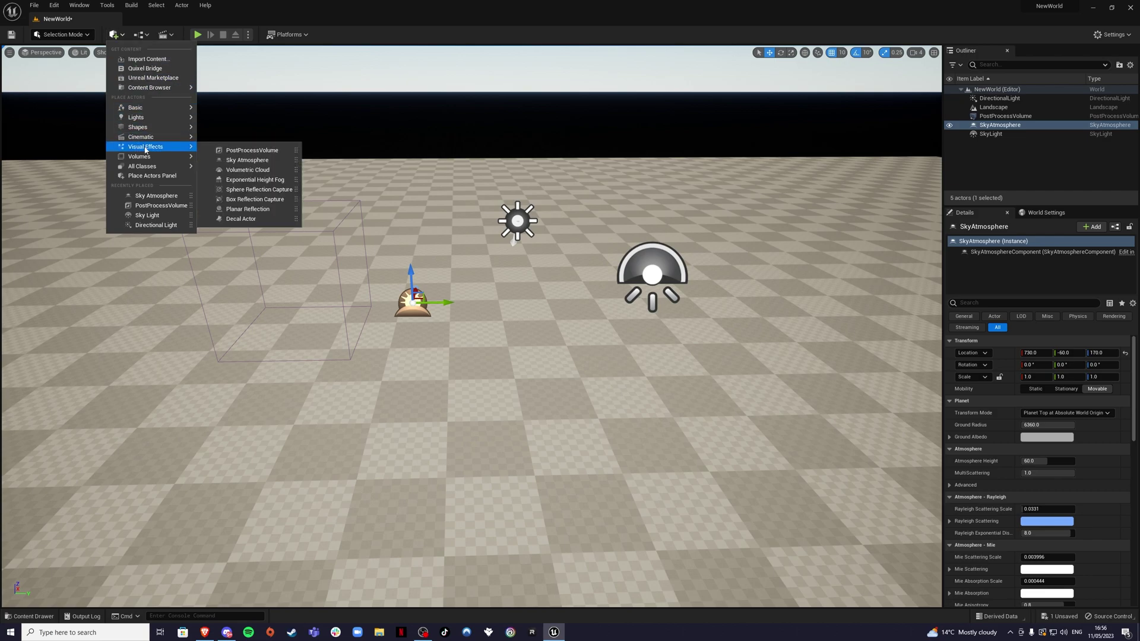
{"action": "left_click", "coordinate": [246, 171]}
{"action": "left_click_drag", "start_coordinate": [497, 330], "coordinate": [483, 294]}
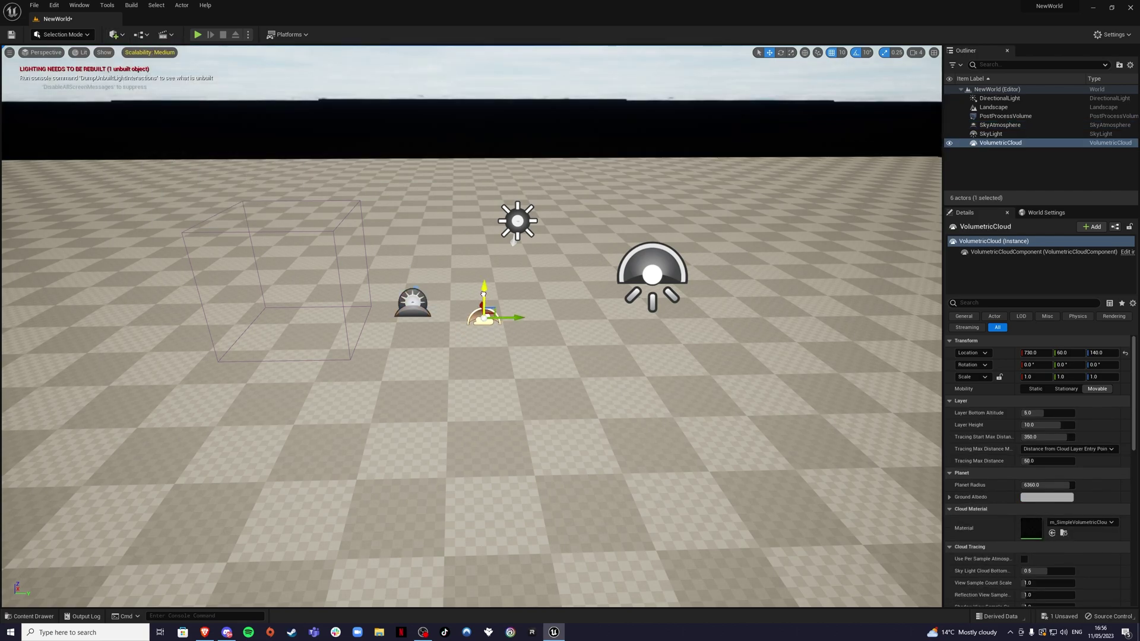
Step: Add an Exponential Height Fog actor, place it between the volumetric cloud and the sky light, and deselect it
{"action": "left_click", "coordinate": [116, 34]}
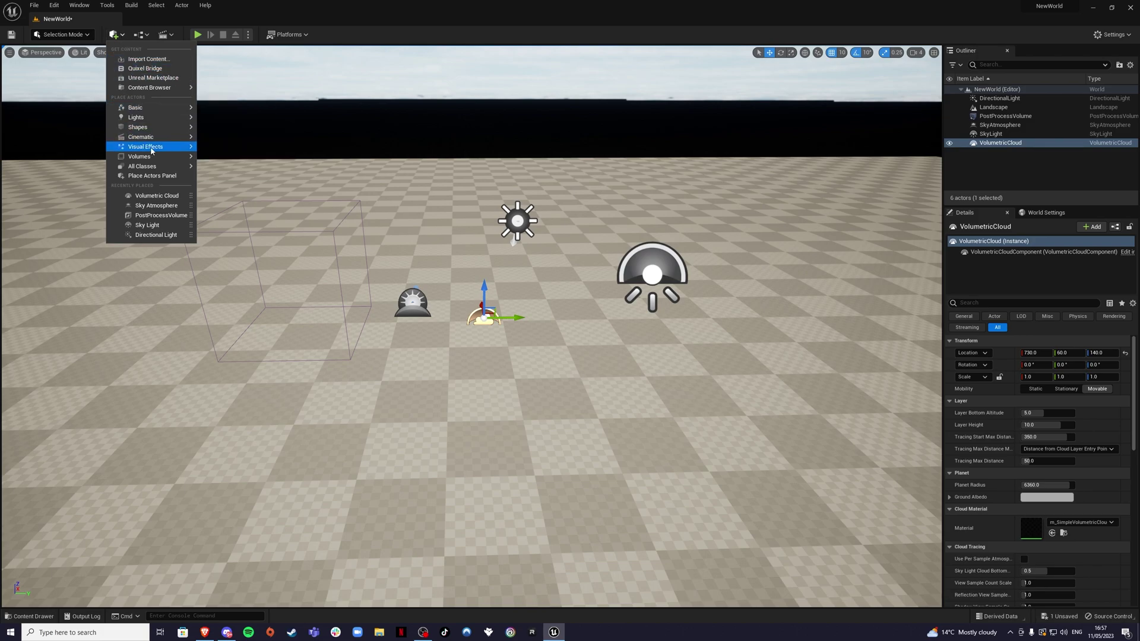
{"action": "mouse_move", "coordinate": [144, 150]}
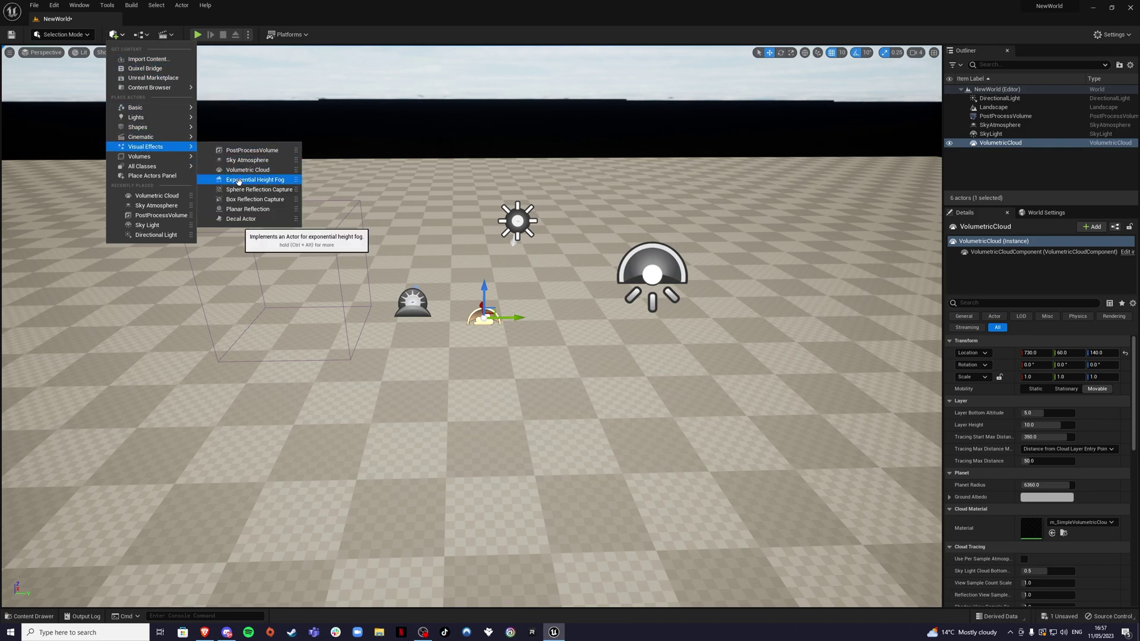
{"action": "left_click", "coordinate": [238, 180]}
{"action": "left_click_drag", "start_coordinate": [478, 301], "coordinate": [562, 279]}
{"action": "right_click_drag", "start_coordinate": [562, 279], "coordinate": [499, 344]}
{"action": "left_click", "coordinate": [527, 230]}
{"action": "key", "text": "e"}
{"action": "key", "text": "w"}
{"action": "key", "text": "d"}
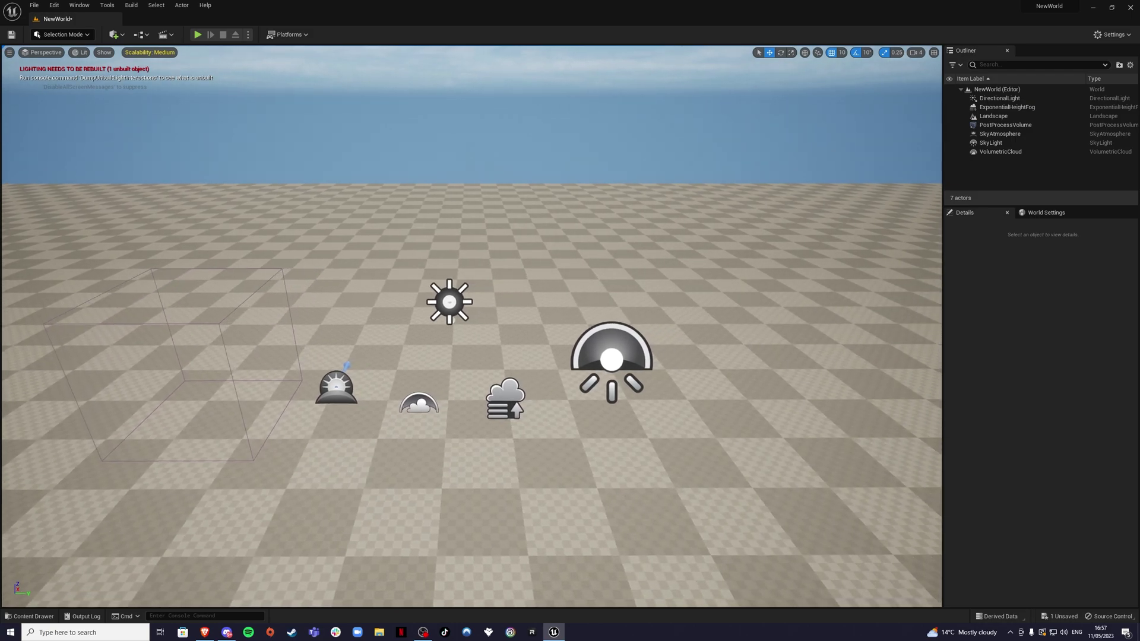
{"action": "key", "text": "w"}
Step: Set the directional light and the sky light to Movable, and enable Real Time Capture on the sky light
{"action": "left_click", "coordinate": [999, 99]}
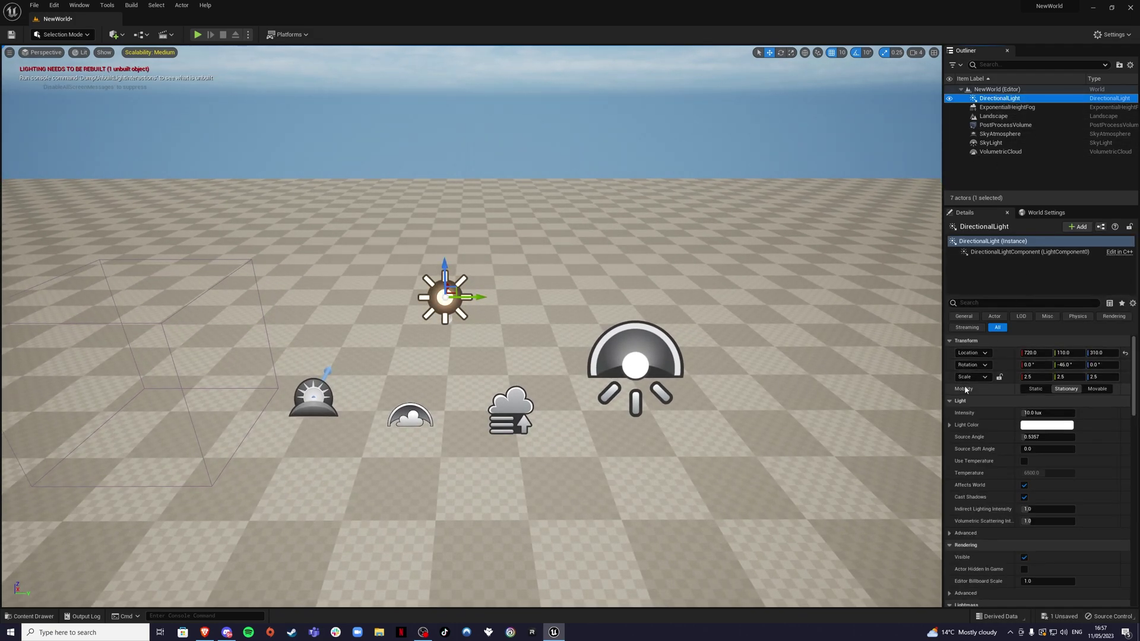
{"action": "left_click", "coordinate": [1097, 390]}
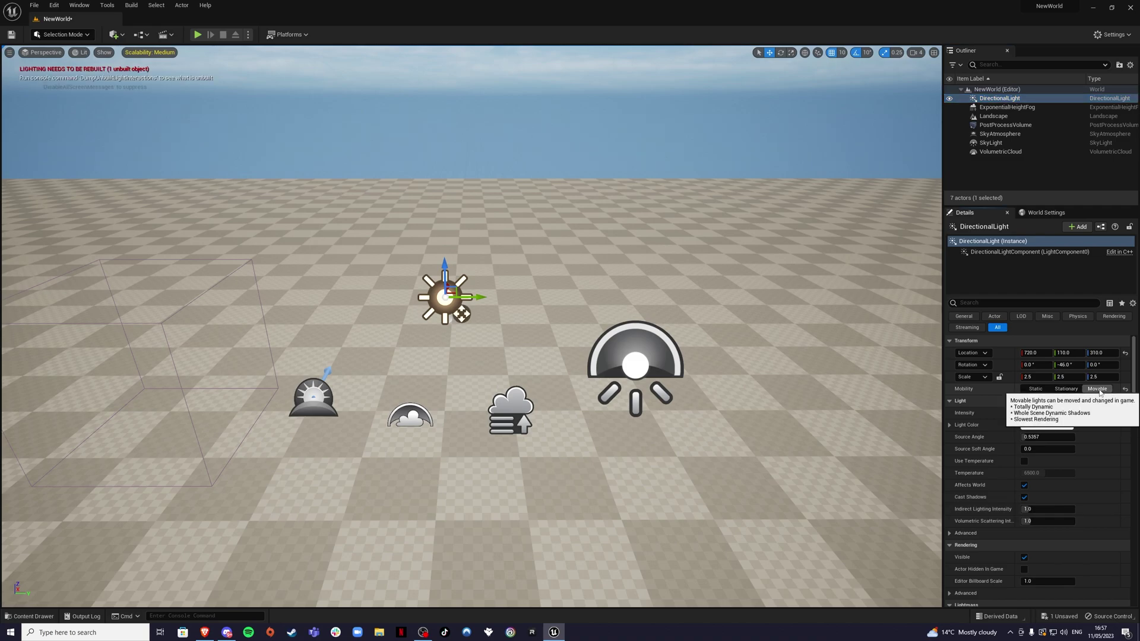
{"action": "left_click", "coordinate": [647, 347]}
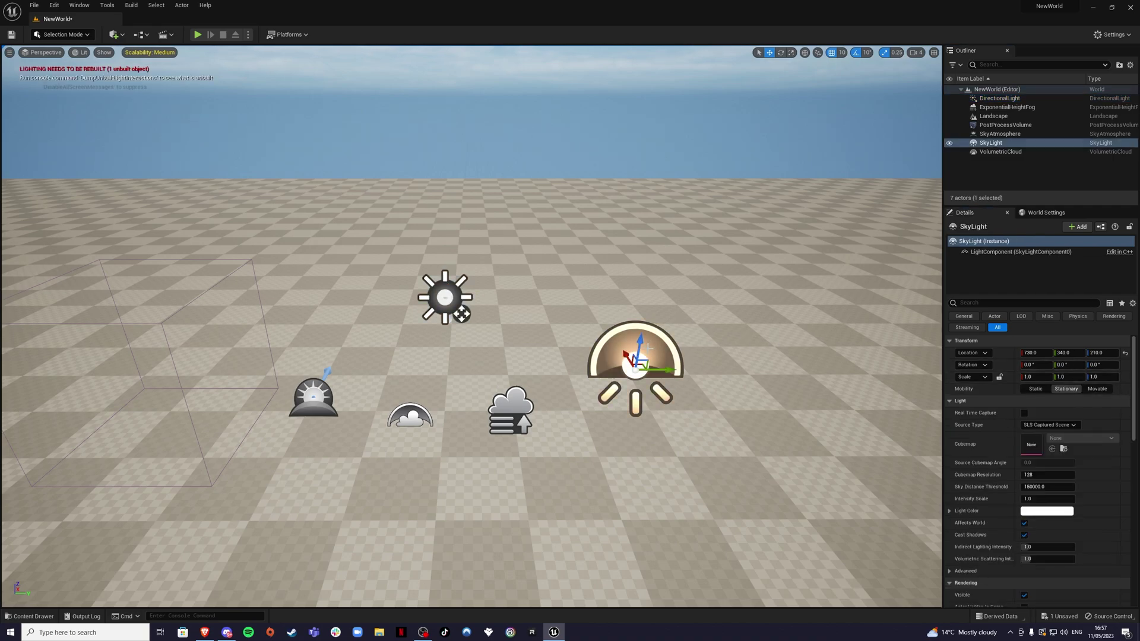
{"action": "left_click", "coordinate": [1097, 389]}
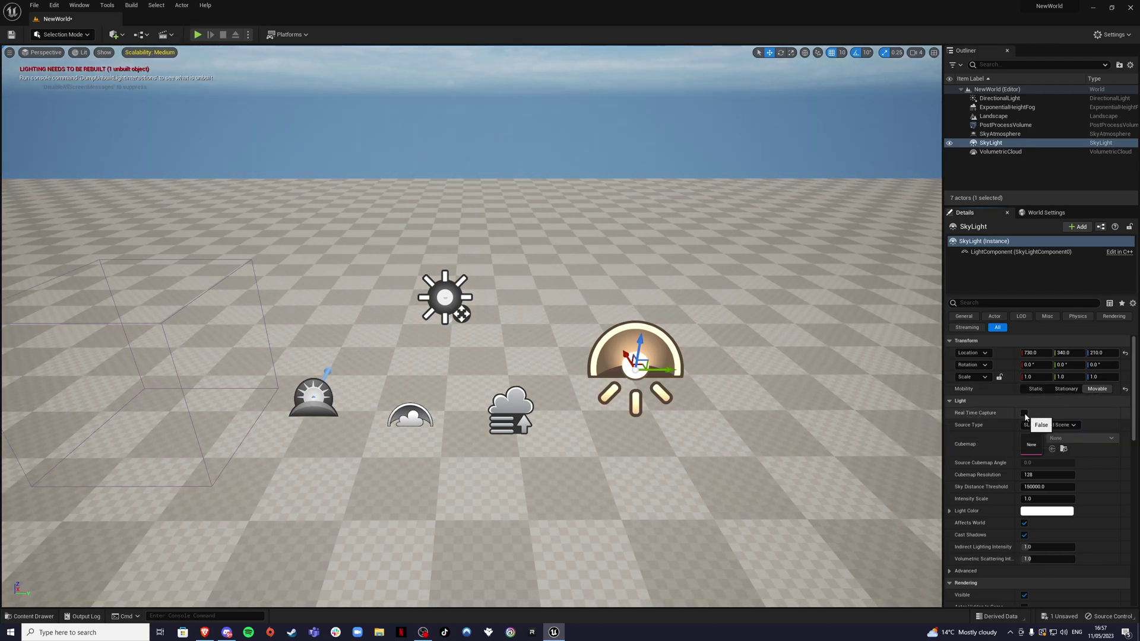
{"action": "right_click_drag", "start_coordinate": [867, 366], "coordinate": [858, 362]}
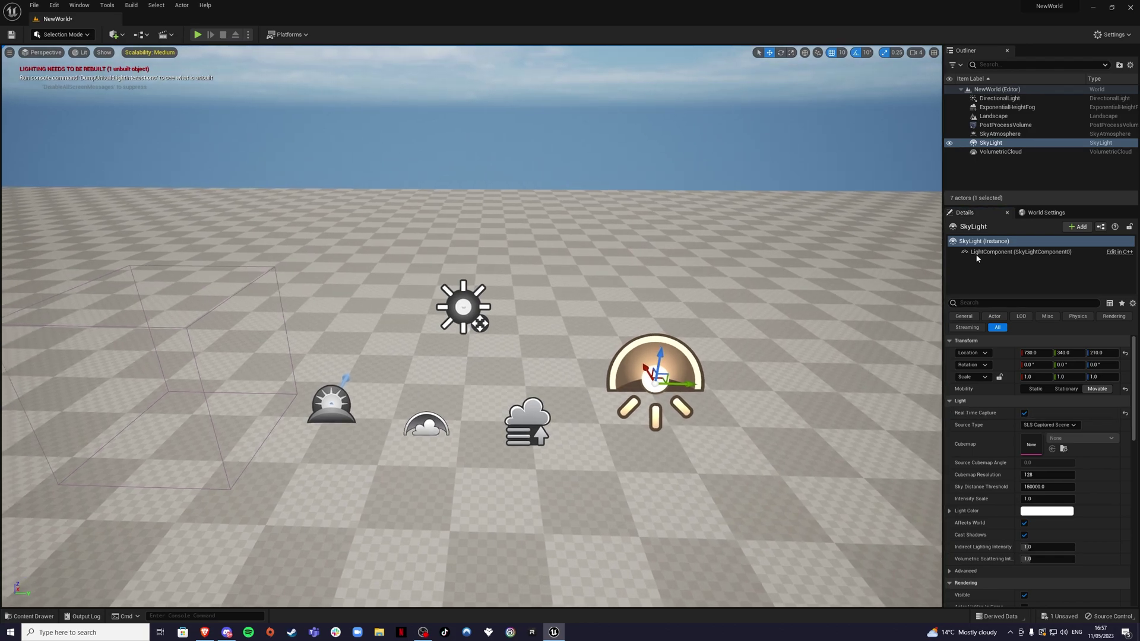
Step: Override Metering Mode and Exposure Compensation in the PostProcessVolume's exposure settings, with the metering mode set to Manual
{"action": "left_click", "coordinate": [1003, 126]}
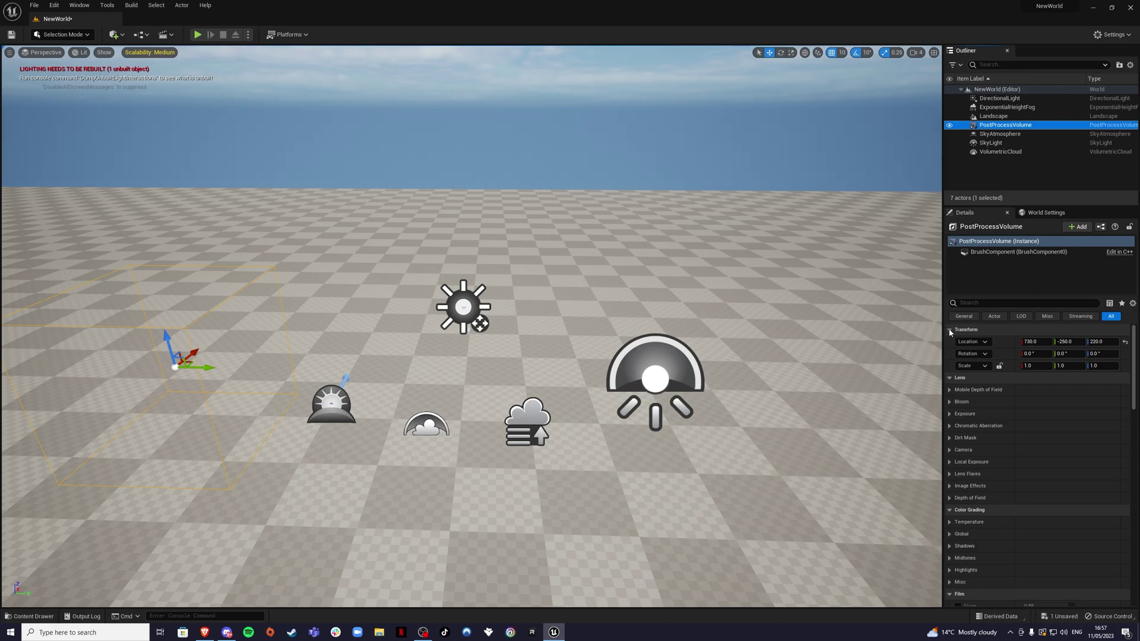
{"action": "right_click_drag", "start_coordinate": [843, 386], "coordinate": [932, 380]}
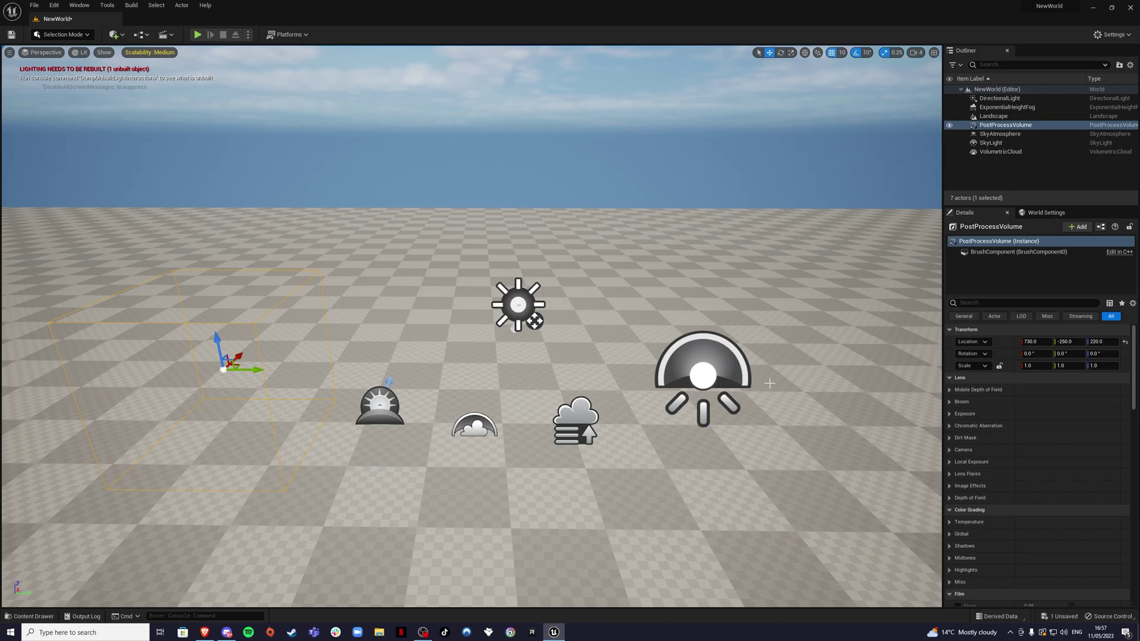
{"action": "right_click_drag", "start_coordinate": [769, 384], "coordinate": [756, 374]}
{"action": "left_click", "coordinate": [949, 414]}
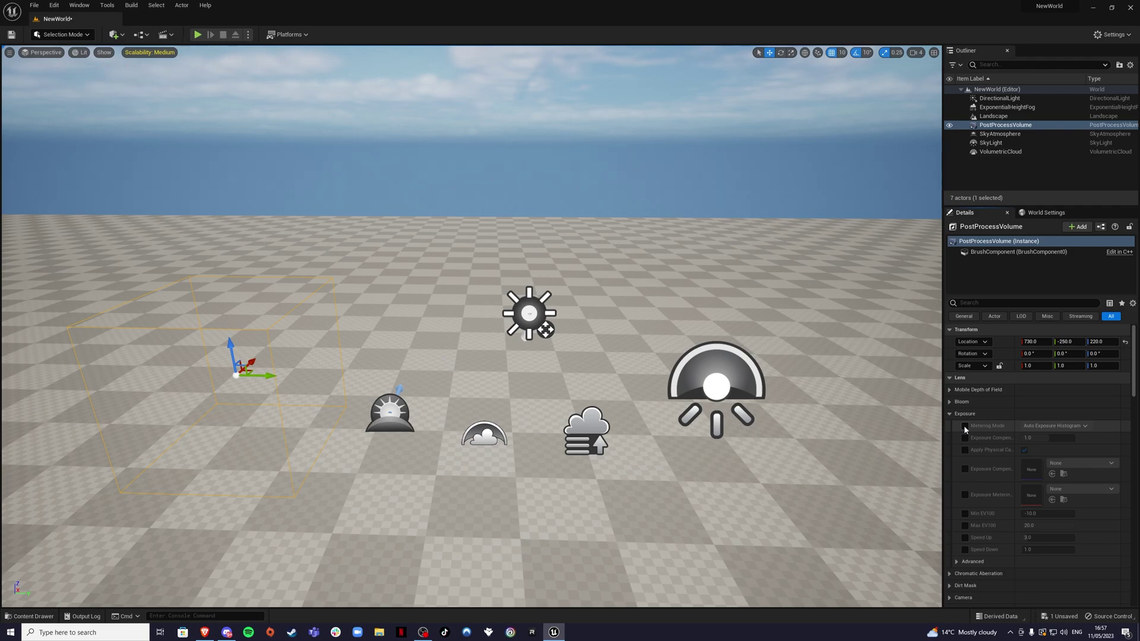
{"action": "left_click", "coordinate": [964, 425]}
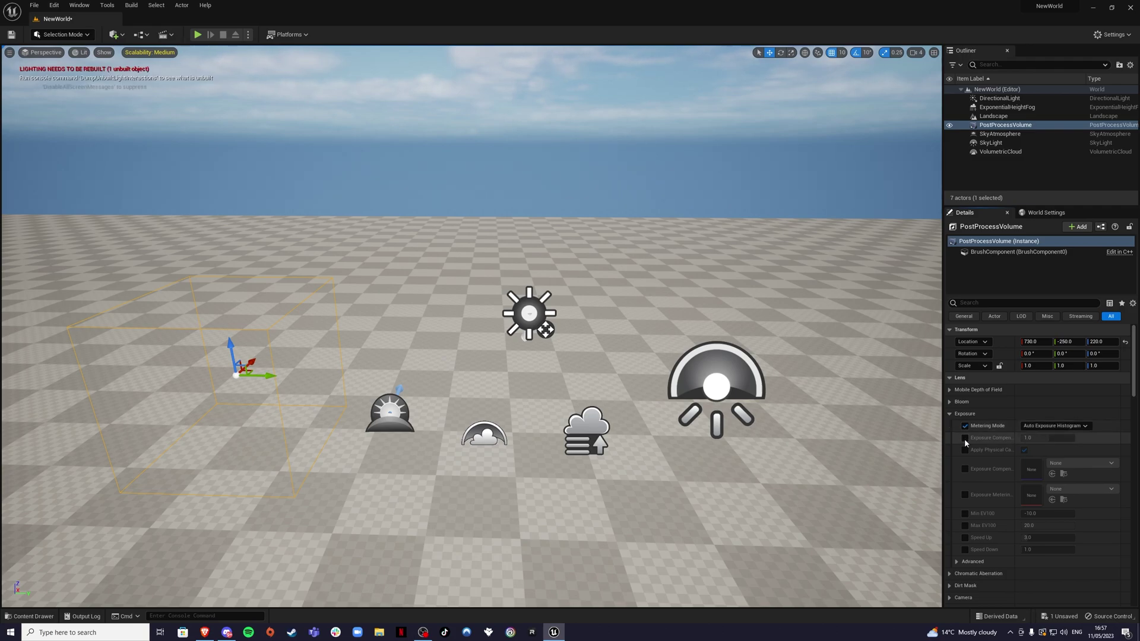
{"action": "left_click", "coordinate": [964, 438]}
{"action": "left_click", "coordinate": [1054, 426]}
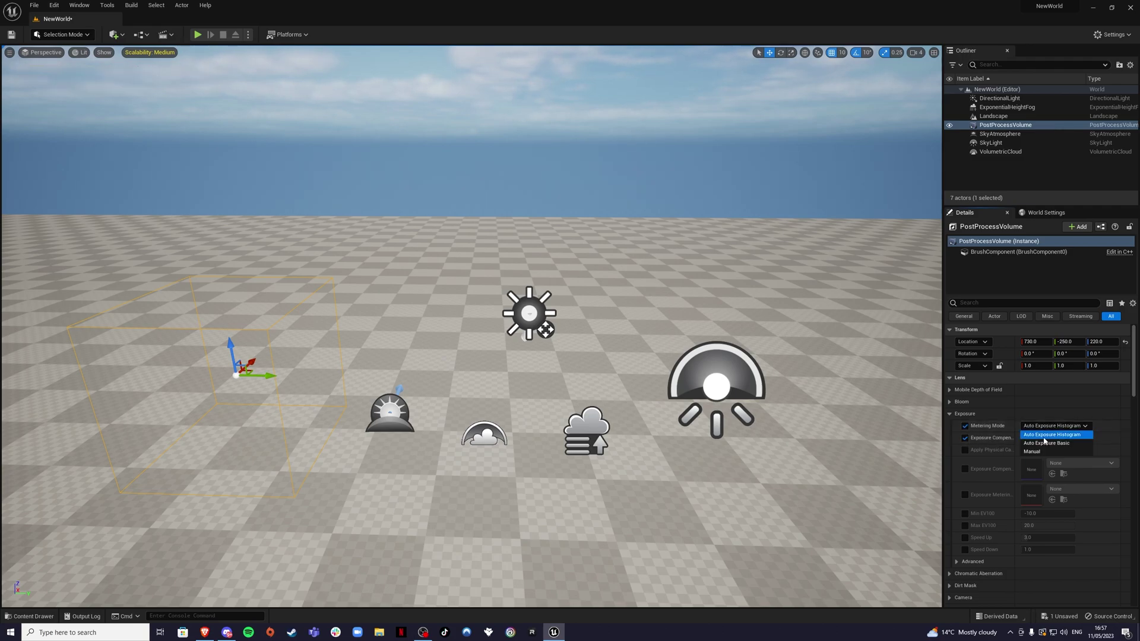
{"action": "left_click", "coordinate": [1031, 451]}
Step: Raise the PostProcessVolume's Exposure Compensation to about 8.44
{"action": "left_click", "coordinate": [1036, 438]}
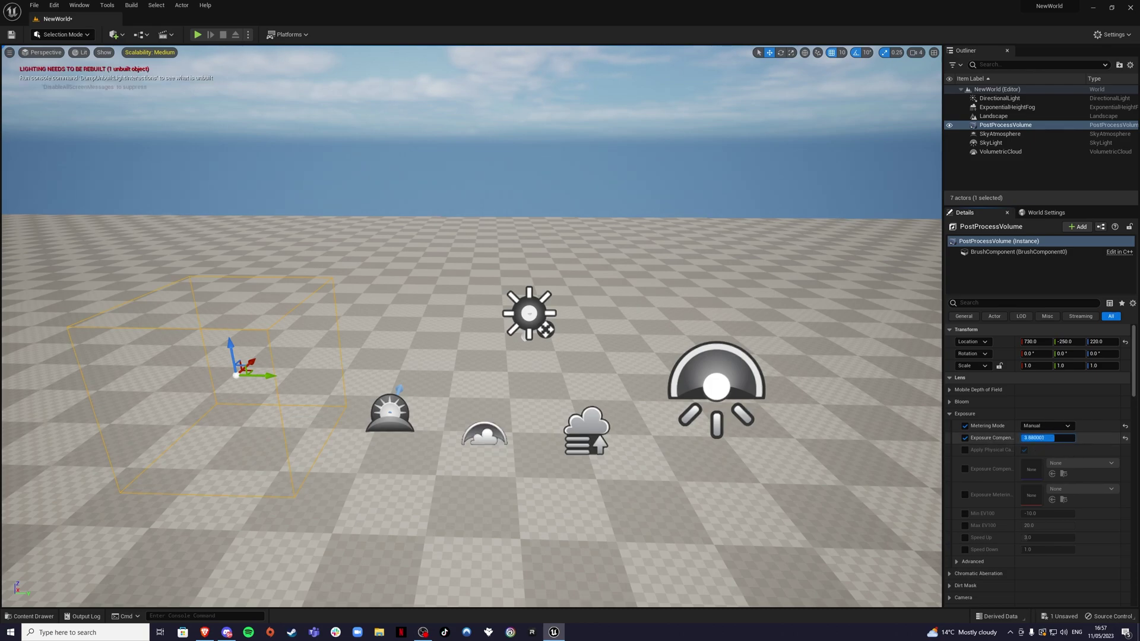
{"action": "left_click_drag", "start_coordinate": [1054, 438], "coordinate": [1055, 437]}
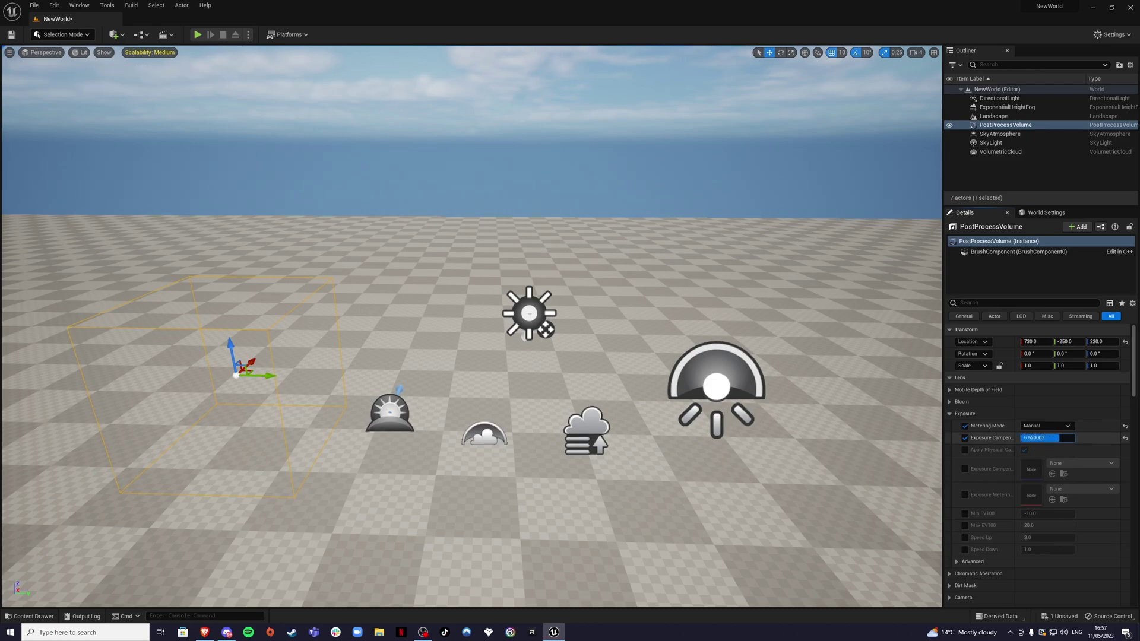
{"action": "left_click_drag", "start_coordinate": [1060, 437], "coordinate": [1062, 437]}
{"action": "key", "text": "a"}
{"action": "right_click_drag", "start_coordinate": [472, 326], "coordinate": [460, 323]}
{"action": "mouse_move", "coordinate": [605, 386]}
{"action": "right_mouse_down"}
{"action": "mouse_move", "coordinate": [505, 451]}
{"action": "mouse_move", "coordinate": [608, 386]}
{"action": "mouse_move", "coordinate": [600, 392]}
{"action": "right_mouse_up"}
{"action": "key", "text": "q"}
{"action": "right_click_drag", "start_coordinate": [587, 276], "coordinate": [588, 280]}
{"action": "key", "text": "e"}
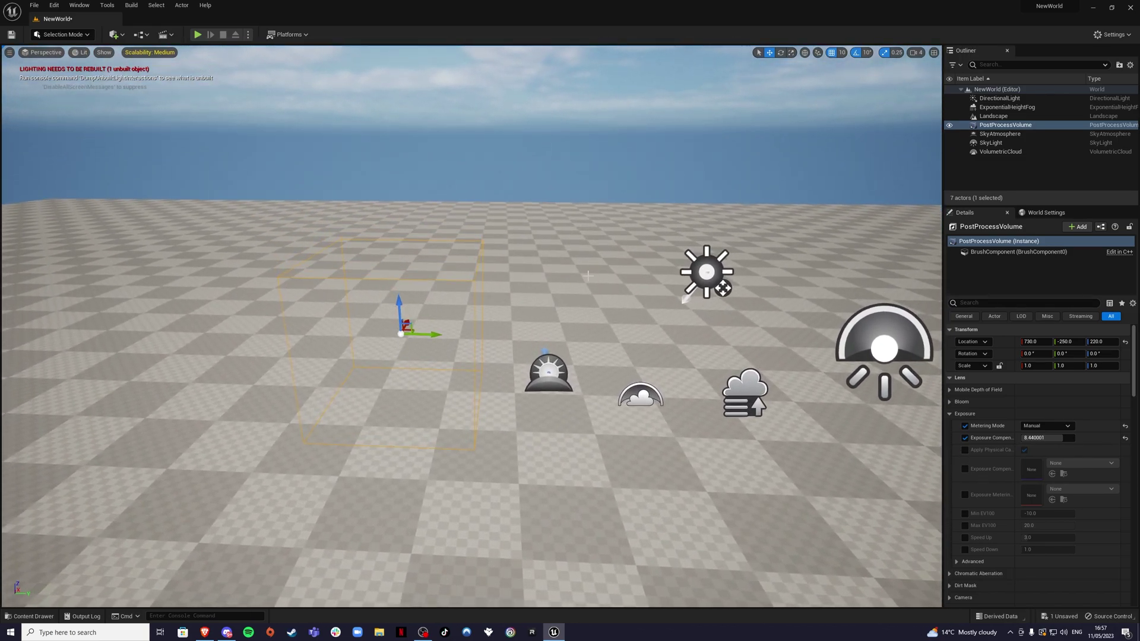
Step: Enable Infinite Extent (Unbound) for the PostProcessVolume so that it affects the whole level
{"action": "scroll", "coordinate": [1012, 416], "scroll_direction": "down", "scroll_amount": 15}
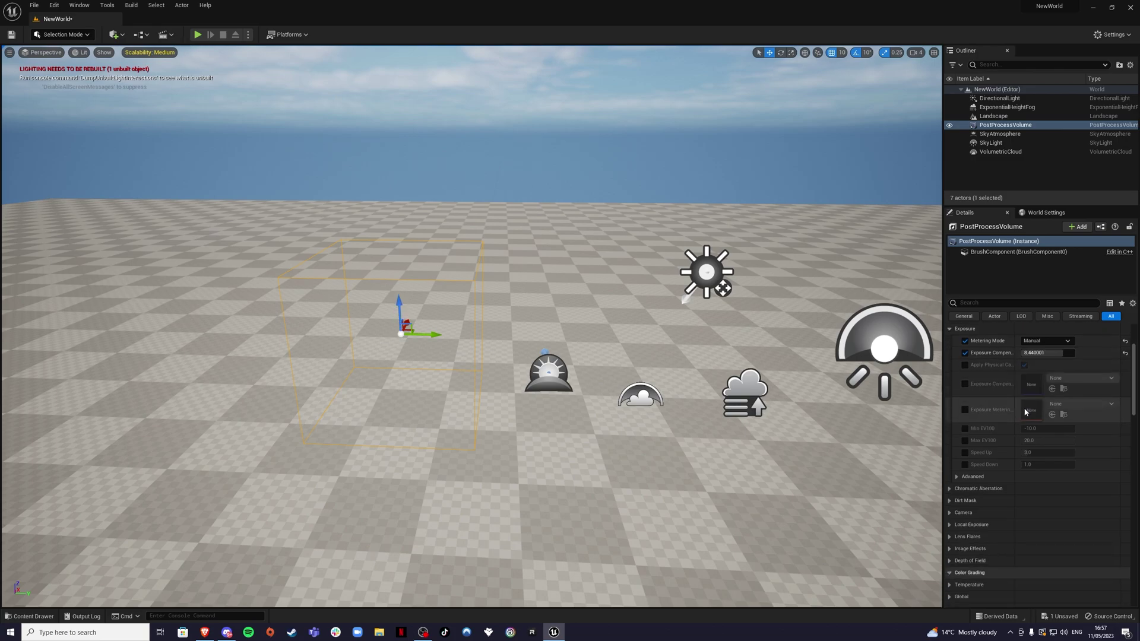
{"action": "scroll", "coordinate": [1020, 419], "scroll_direction": "down", "scroll_amount": 10}
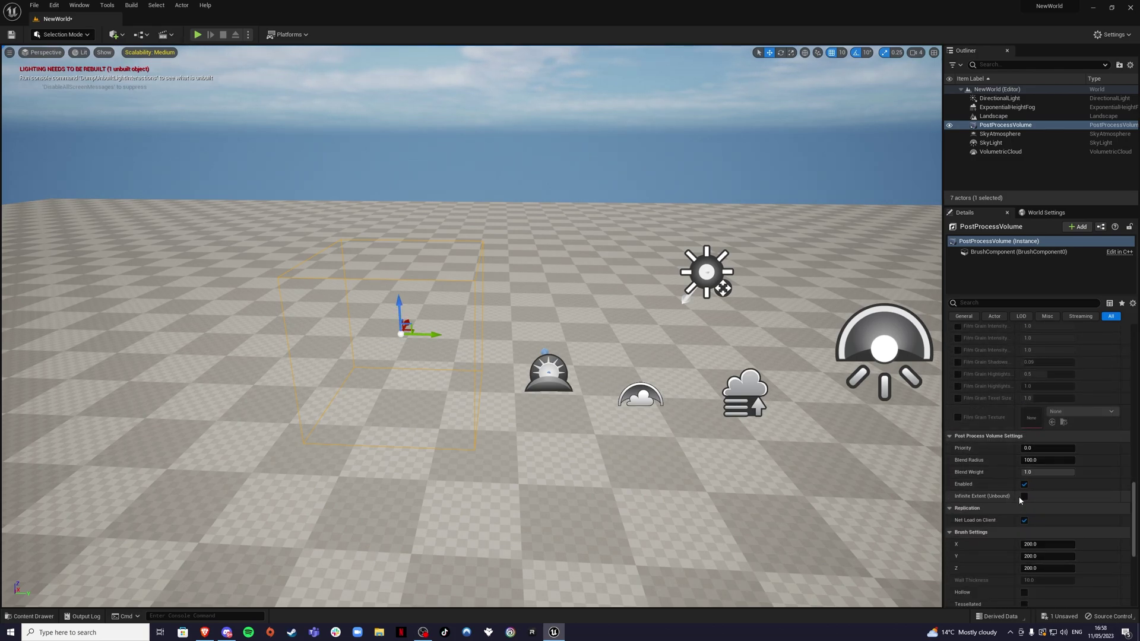
{"action": "left_click", "coordinate": [1023, 497]}
Step: Set the PostProcessVolume's Exposure Compensation to 10.5 and collapse the exposure settings
{"action": "scroll", "coordinate": [1046, 515], "scroll_direction": "up", "scroll_amount": 10}
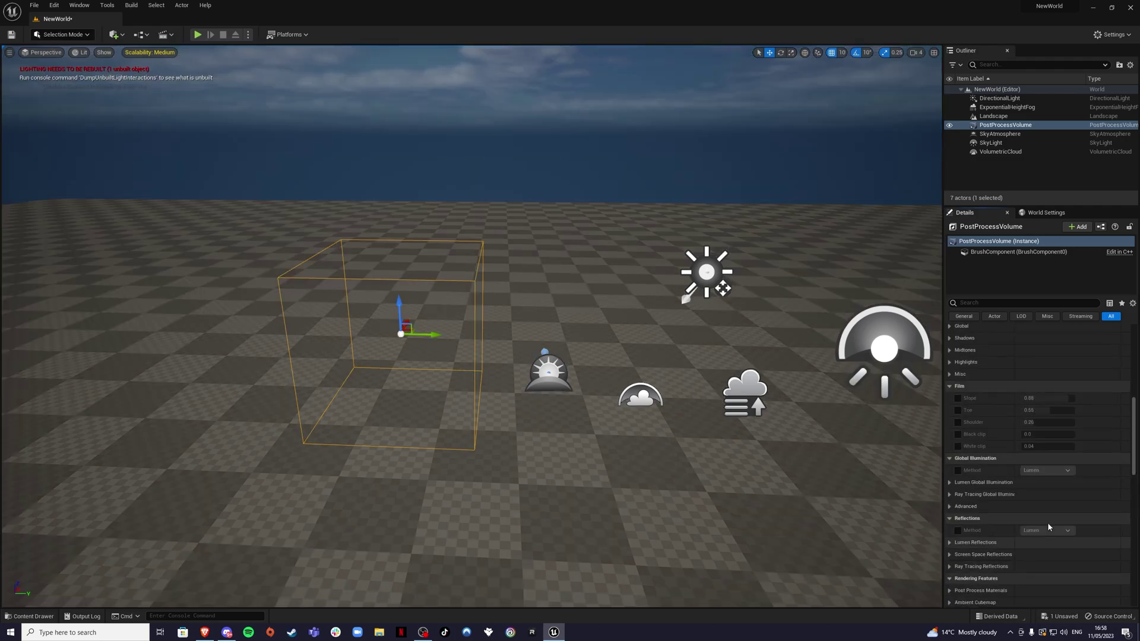
{"action": "scroll", "coordinate": [1048, 523], "scroll_direction": "up", "scroll_amount": 10}
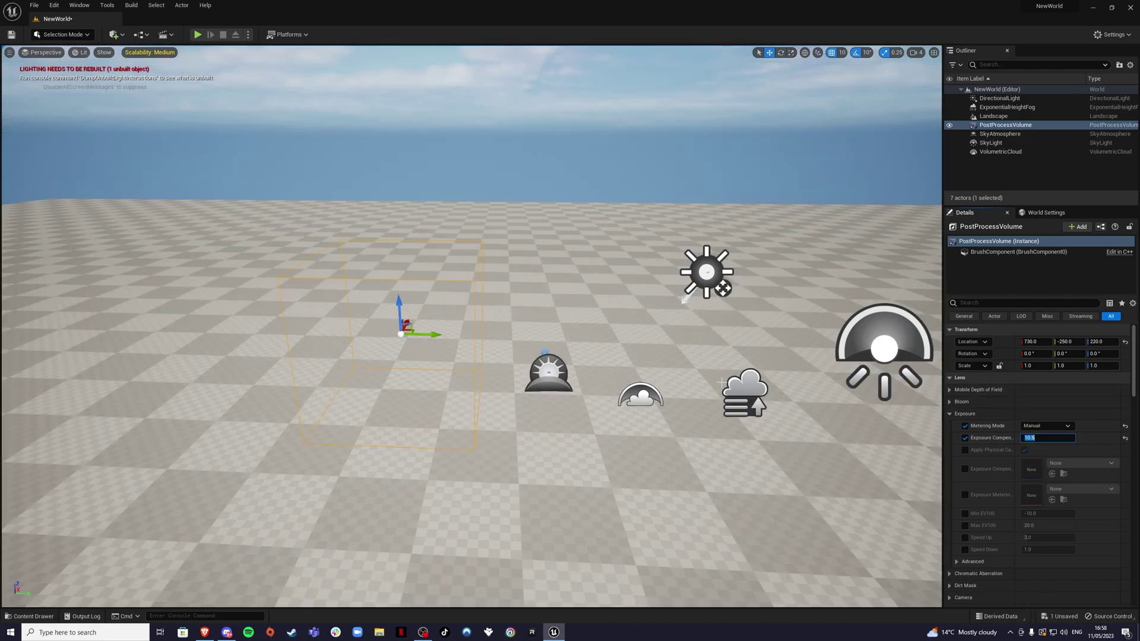
{"action": "left_click", "coordinate": [1018, 414]}
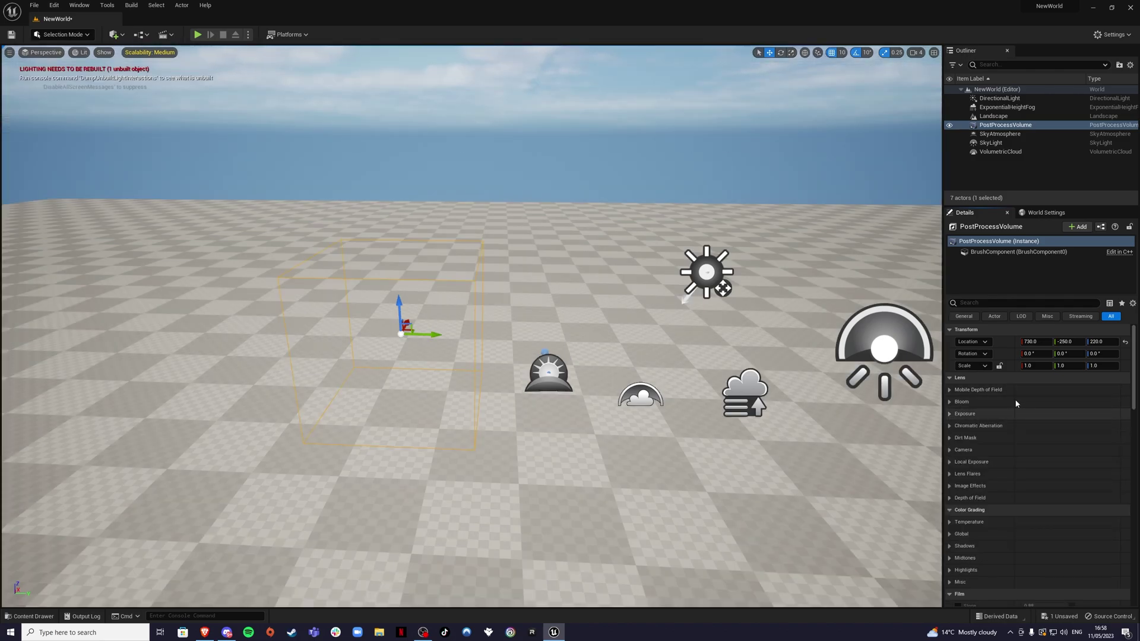
Step: Try the Color Temperature type with a temperature of 10820 in the PostProcessVolume's color grading, and switch the overrides off again
{"action": "scroll", "coordinate": [968, 427], "scroll_direction": "down", "scroll_amount": 3}
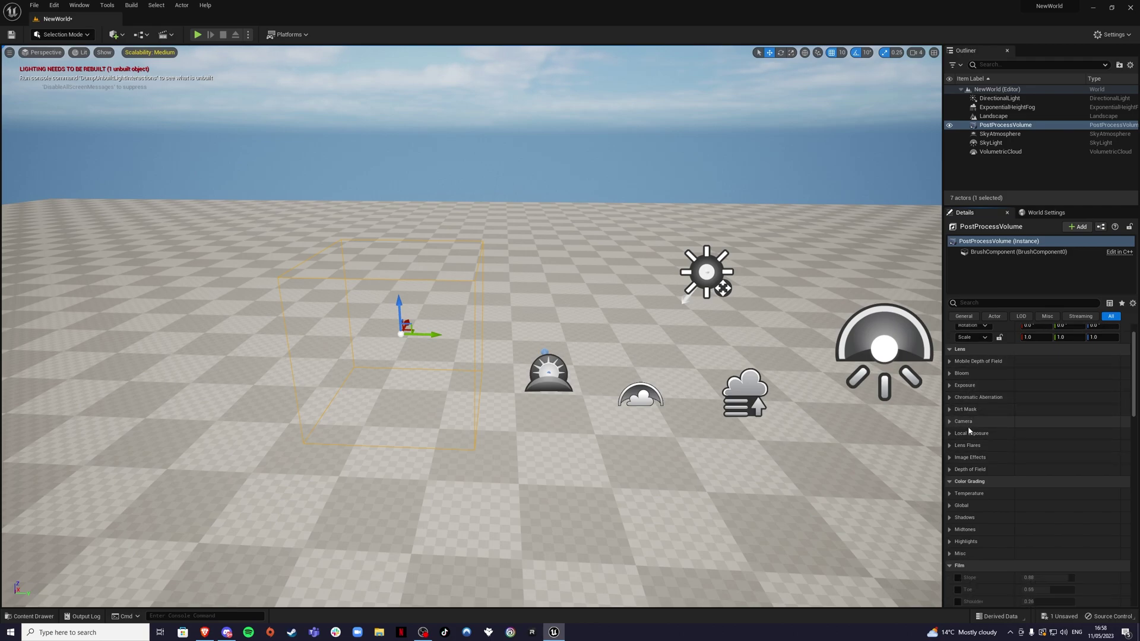
{"action": "left_click", "coordinate": [979, 479]}
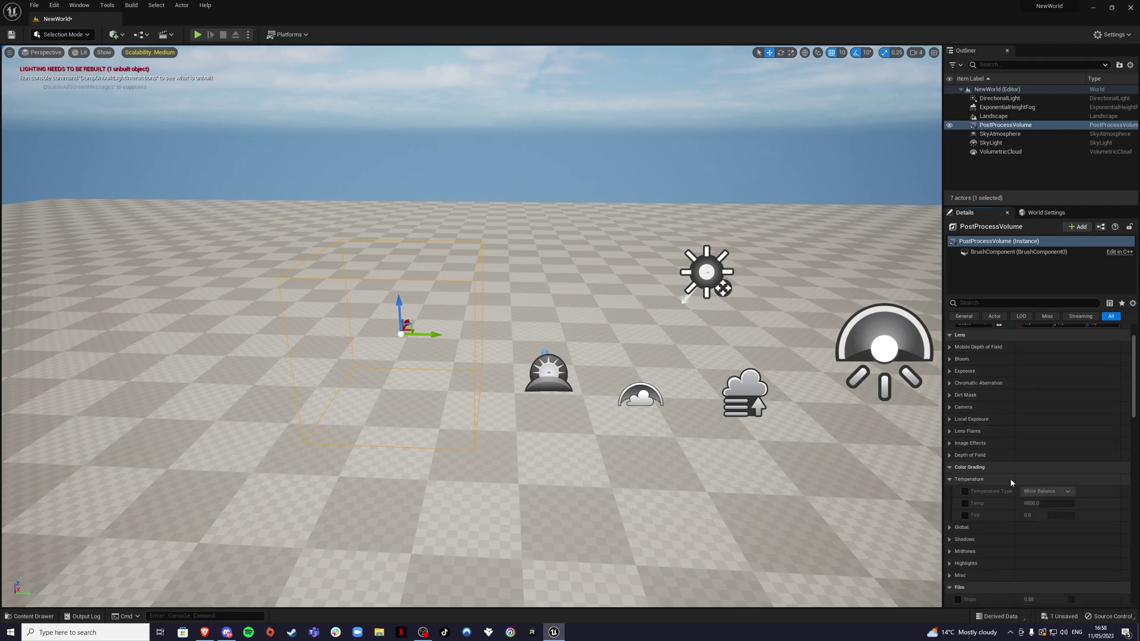
{"action": "left_click", "coordinate": [964, 491]}
{"action": "left_click", "coordinate": [964, 504]}
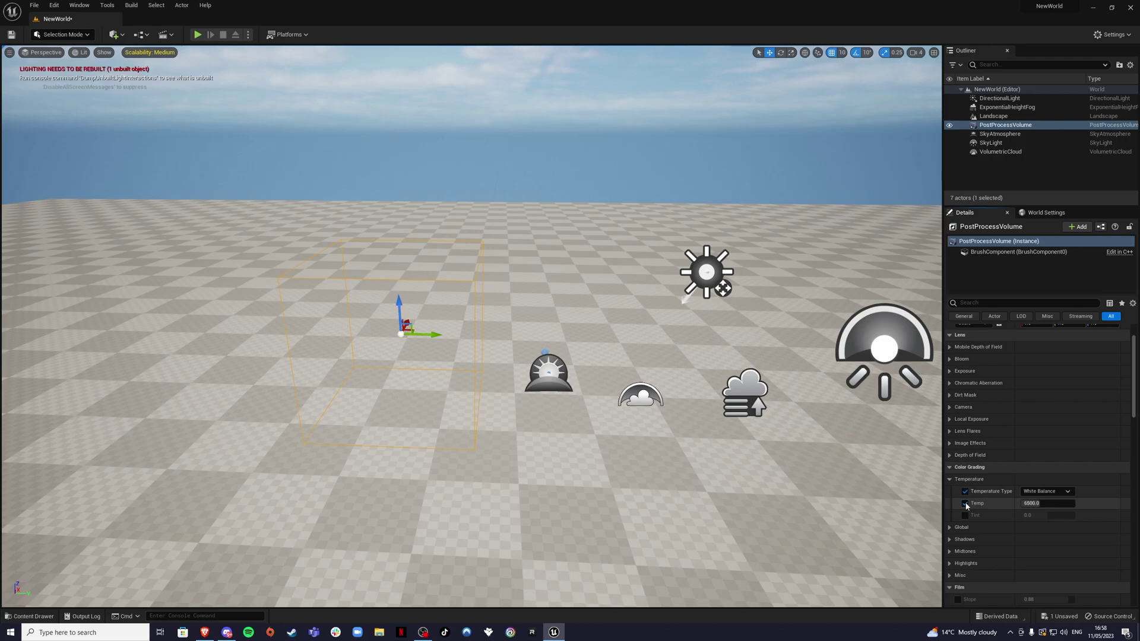
{"action": "left_click", "coordinate": [1043, 492]}
{"action": "left_click", "coordinate": [1038, 509]}
{"action": "left_click", "coordinate": [1034, 503]}
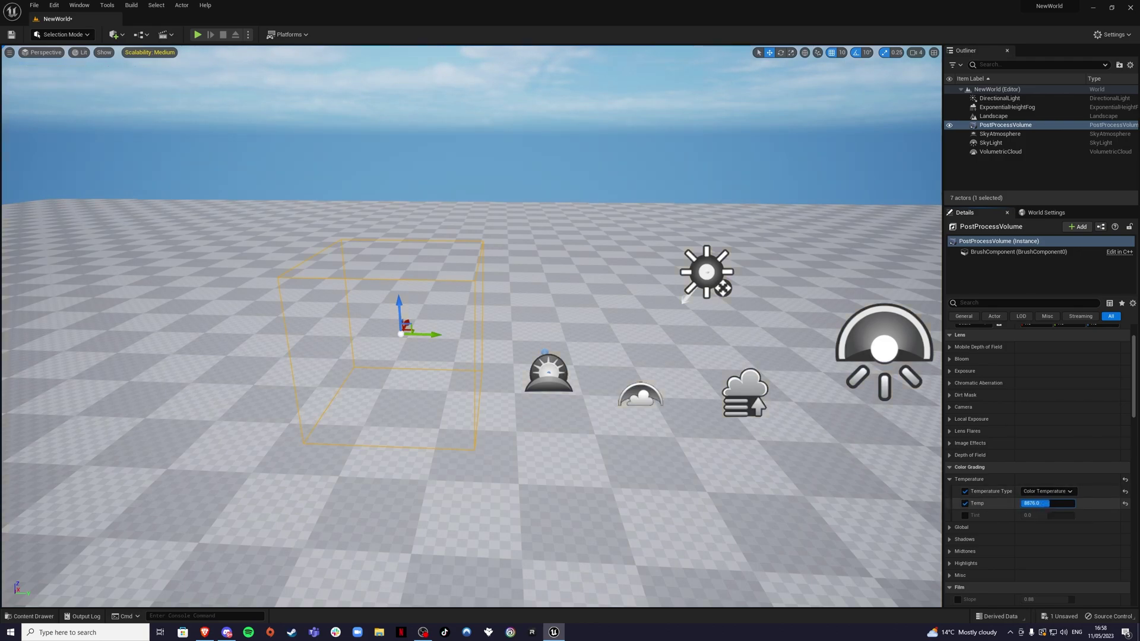
{"action": "type", "text": "10820"}
{"action": "key", "text": "Return"}
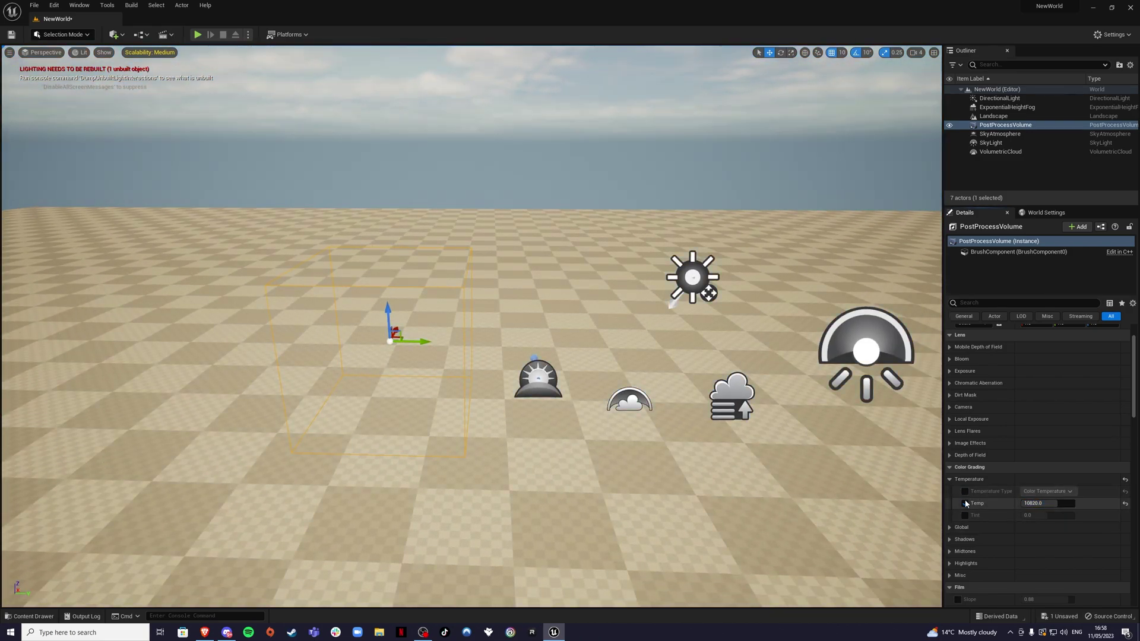
{"action": "left_click", "coordinate": [949, 480]}
{"action": "right_click_drag", "start_coordinate": [653, 415], "coordinate": [596, 344]}
{"action": "right_click_drag", "start_coordinate": [593, 410], "coordinate": [557, 406]}
{"action": "key", "text": "w"}
{"action": "key", "text": "s"}
{"action": "key", "text": "w"}
{"action": "key", "text": "q"}
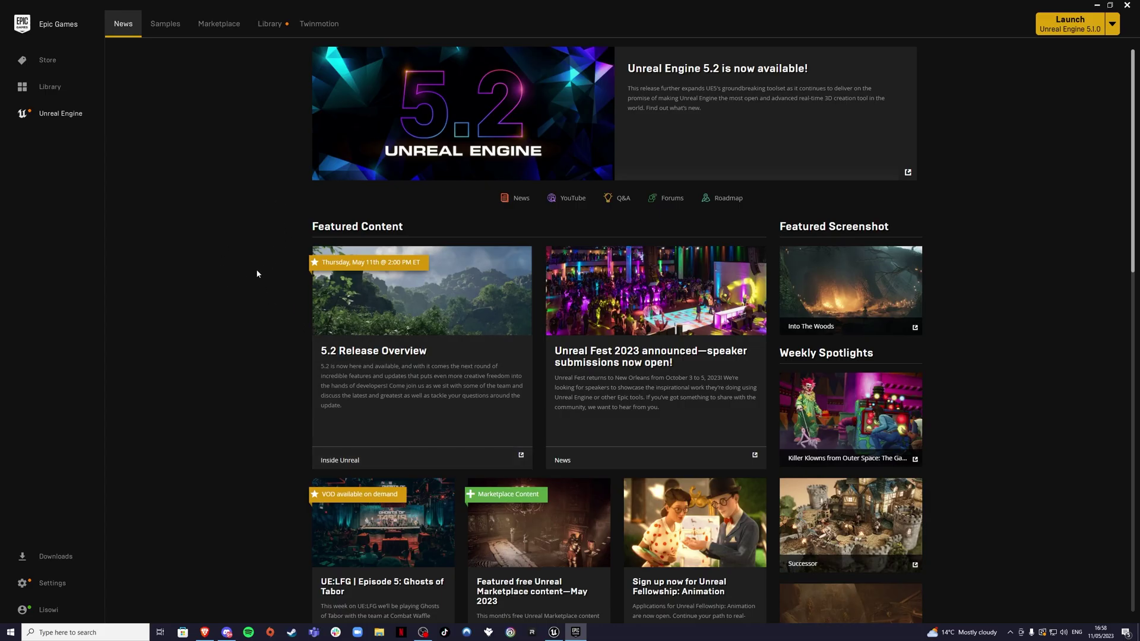
Step: Switch to the Epic Games Launcher and browse the Permanently Free Collection in the Unreal Engine Marketplace
{"action": "left_click", "coordinate": [219, 24]}
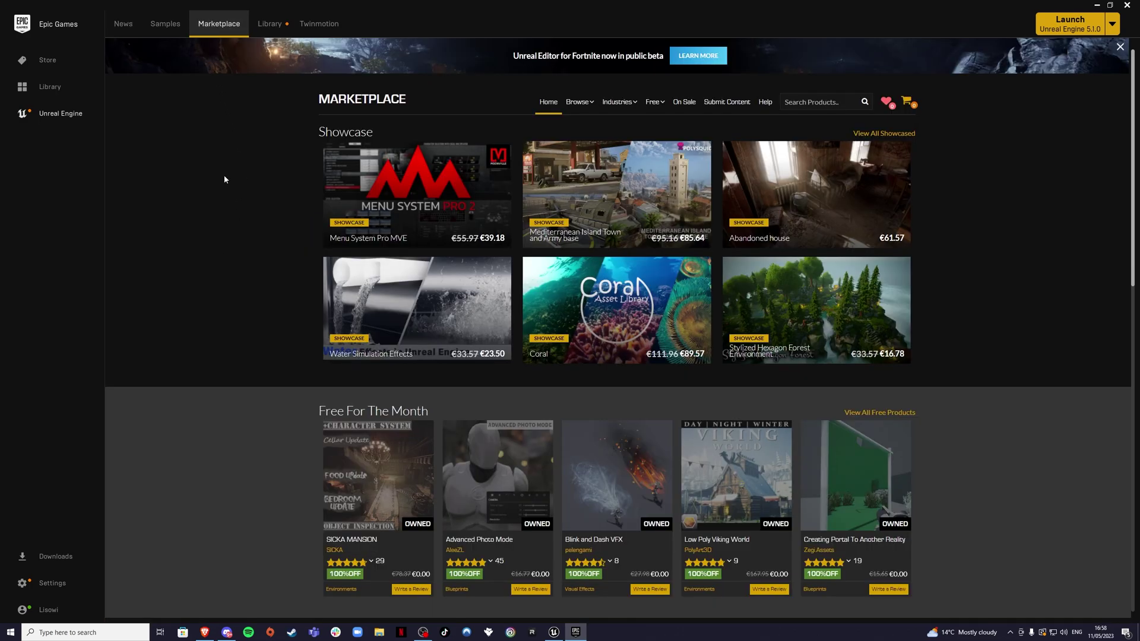
{"action": "mouse_move", "coordinate": [659, 108]}
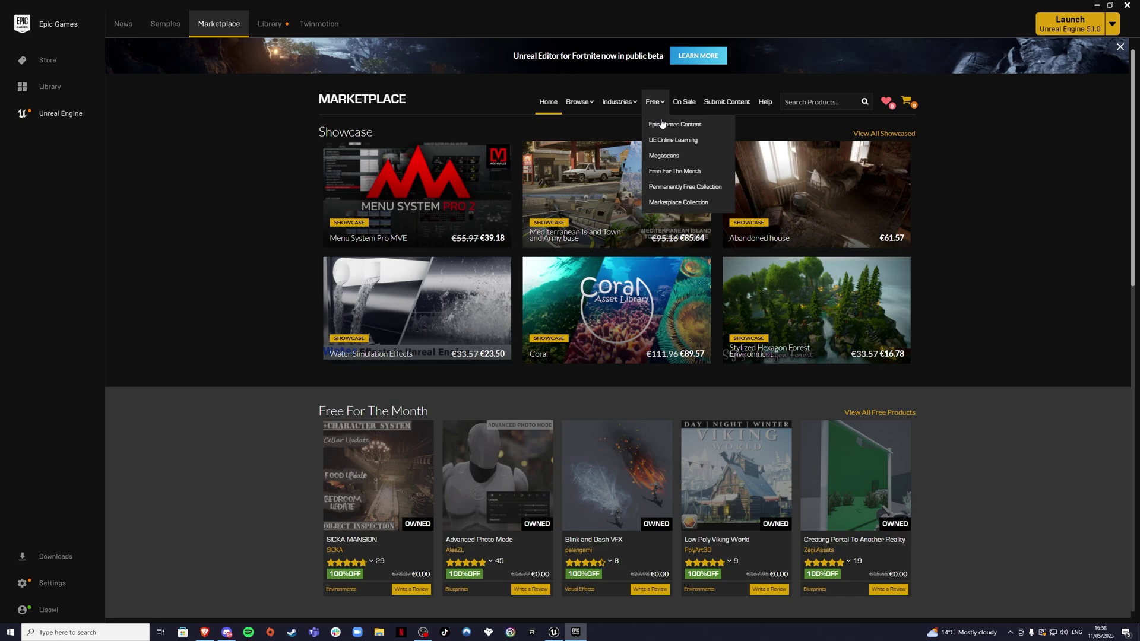
{"action": "left_click", "coordinate": [670, 190]}
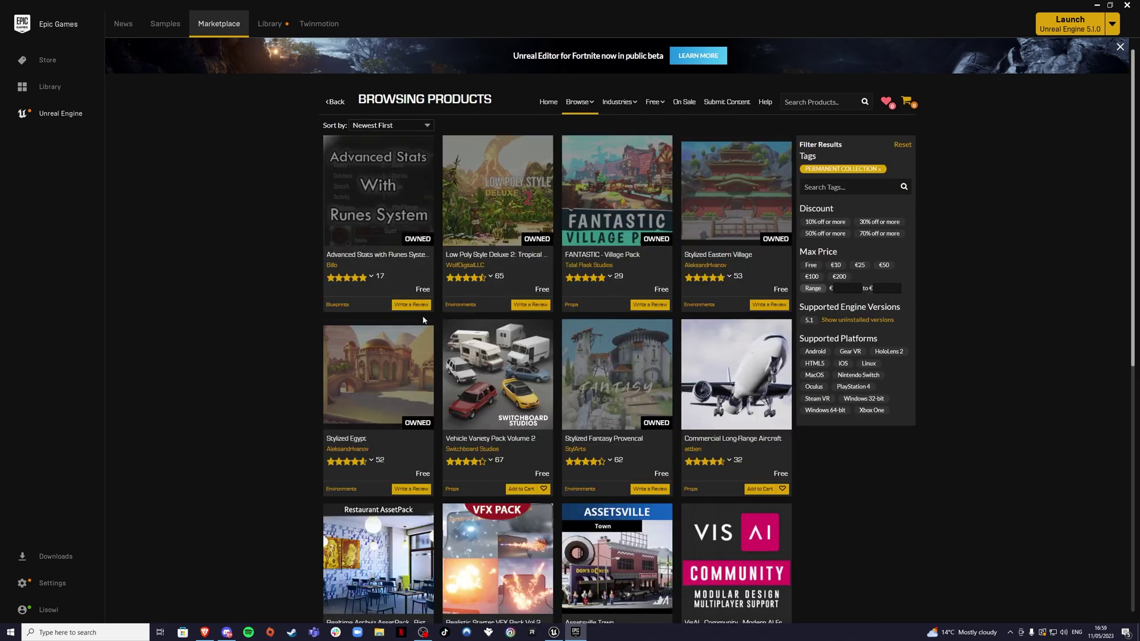
{"action": "scroll", "coordinate": [582, 336], "scroll_direction": "down", "scroll_amount": 3}
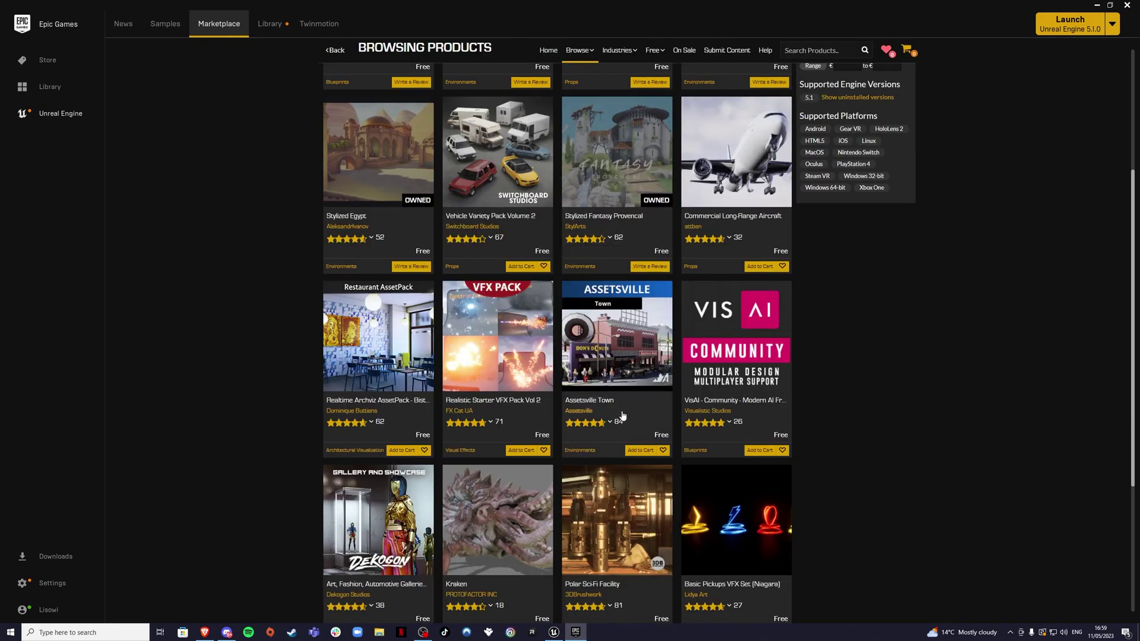
{"action": "scroll", "coordinate": [622, 416], "scroll_direction": "up", "scroll_amount": 3}
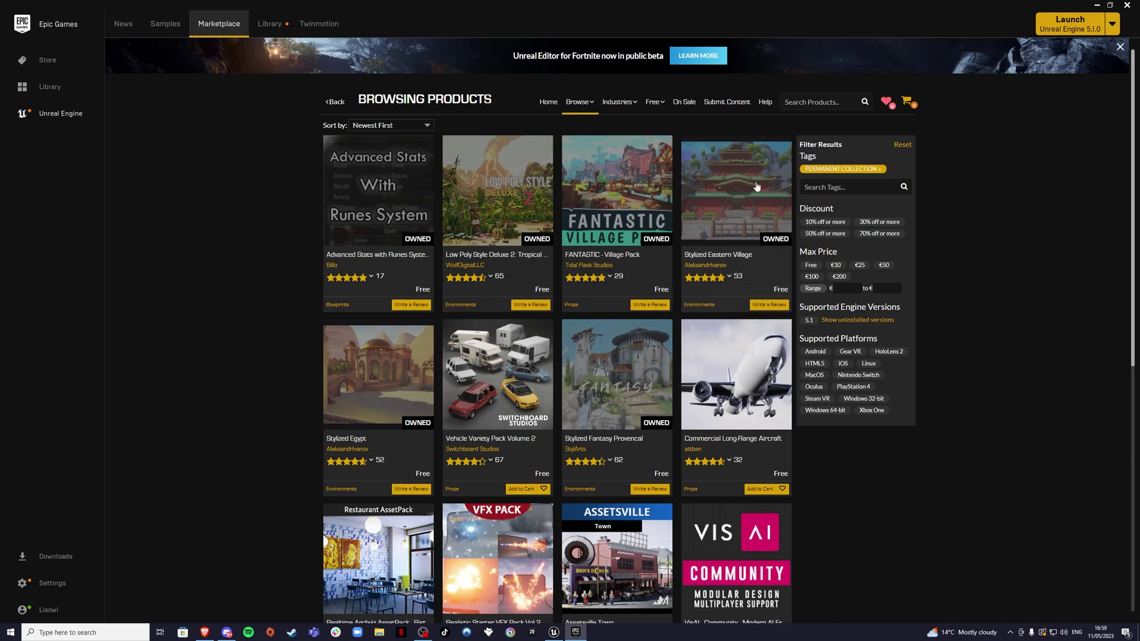
Step: Open the Unreal Engine library and look through the owned assets in the Vault
{"action": "left_click", "coordinate": [270, 24]}
{"action": "scroll", "coordinate": [475, 213], "scroll_direction": "down", "scroll_amount": 2}
{"action": "scroll", "coordinate": [490, 230], "scroll_direction": "down", "scroll_amount": 2}
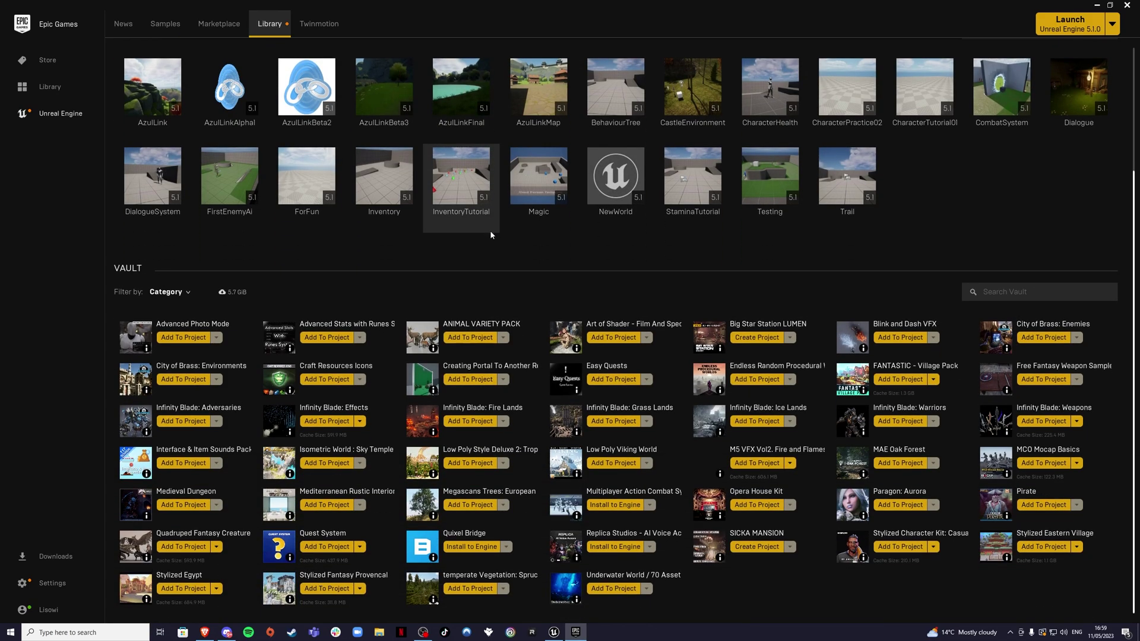
Step: Add the Stylized Eastern Village asset pack from the Vault to the NewWorld project
{"action": "left_click", "coordinate": [1033, 546]}
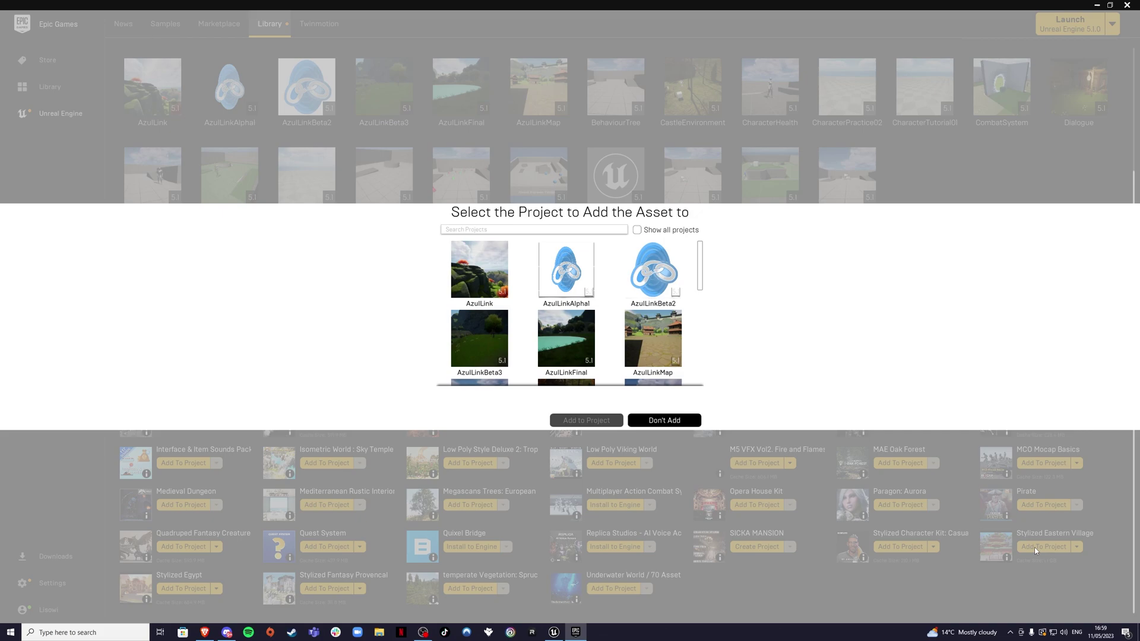
{"action": "left_click_drag", "start_coordinate": [700, 285], "coordinate": [701, 370]}
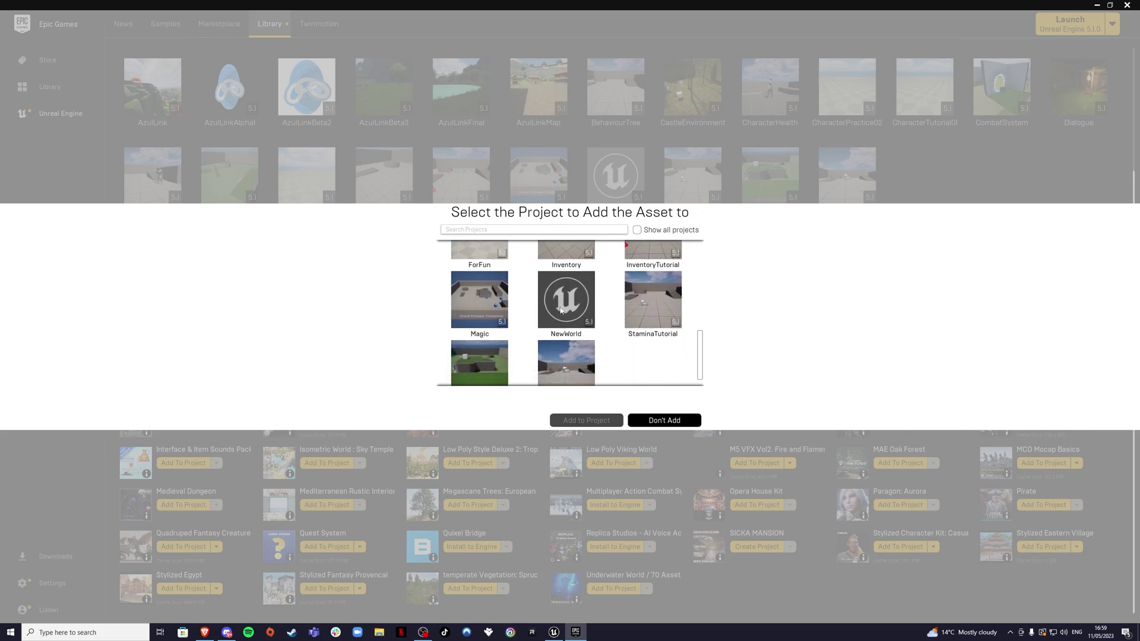
{"action": "left_click", "coordinate": [562, 299]}
{"action": "left_click", "coordinate": [583, 420]}
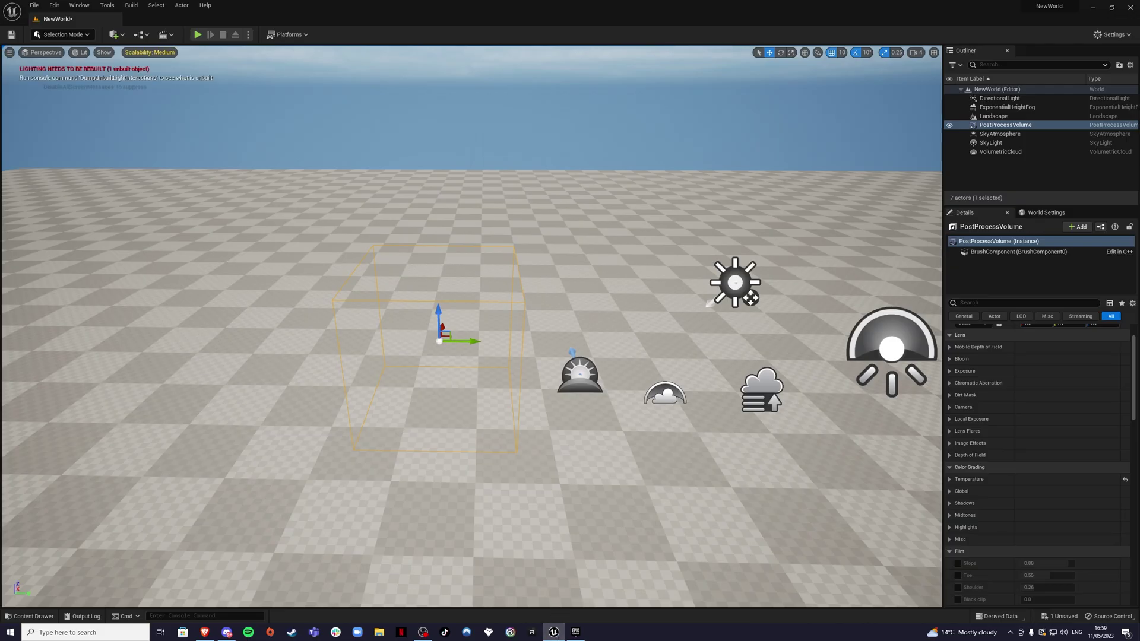
Step: Switch to the Unreal Editor and open the Asian_Village/materials/landscape_materials folder in the project content
{"action": "right_click_drag", "start_coordinate": [472, 326], "coordinate": [433, 323]}
{"action": "right_click_drag", "start_coordinate": [560, 432], "coordinate": [561, 460]}
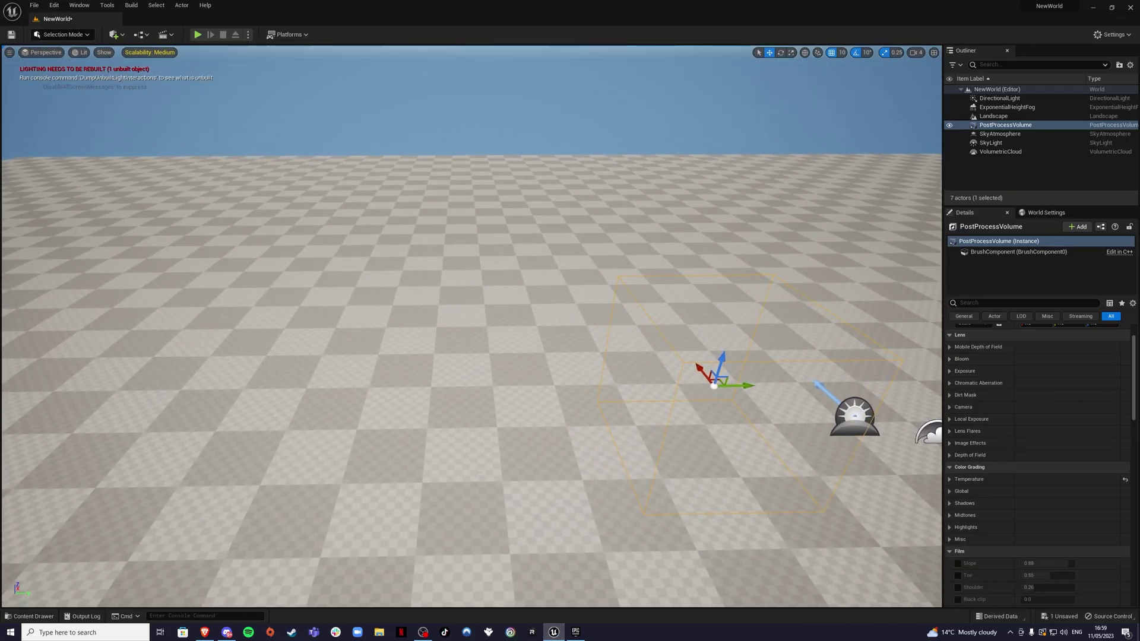
{"action": "key", "text": "ctrl+space"}
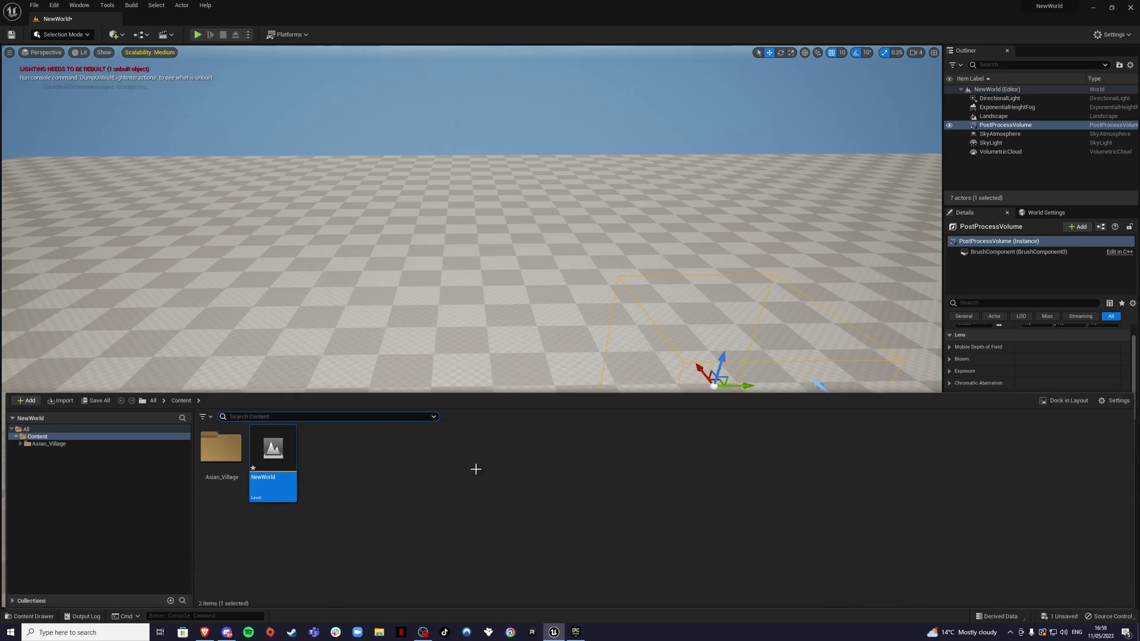
{"action": "double_click", "coordinate": [222, 450]}
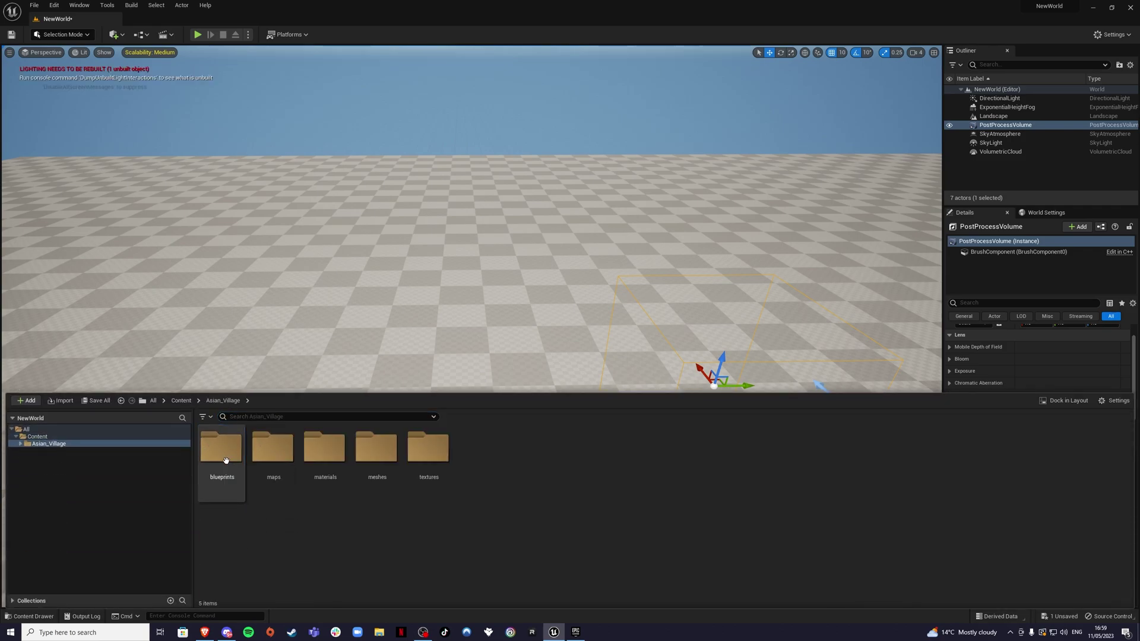
{"action": "double_click", "coordinate": [324, 469]}
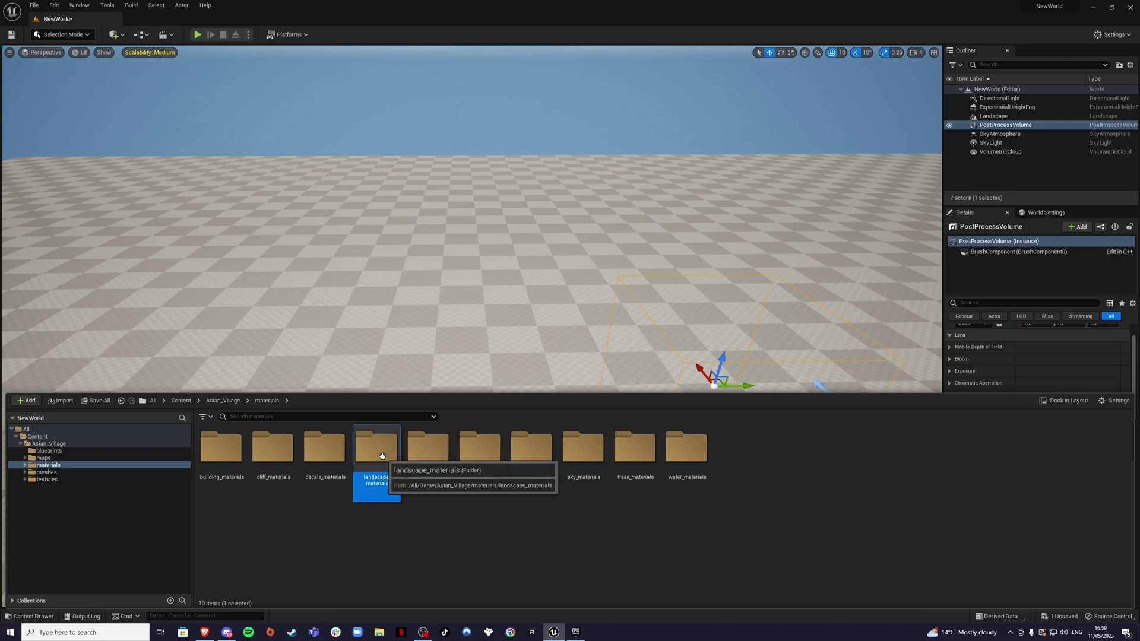
{"action": "double_click", "coordinate": [377, 451]}
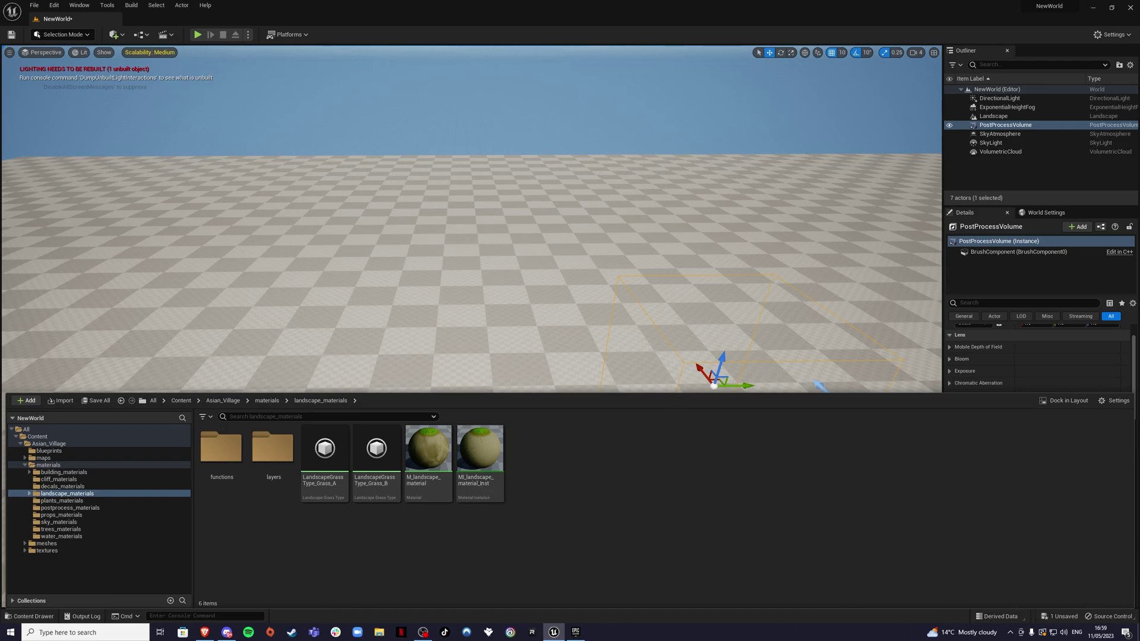
Step: Select the landscape and bring its Landscape Material setting into view
{"action": "mouse_move", "coordinate": [478, 250]}
{"action": "right_mouse_down"}
{"action": "mouse_move", "coordinate": [478, 208]}
{"action": "mouse_move", "coordinate": [409, 243]}
{"action": "mouse_move", "coordinate": [475, 276]}
{"action": "mouse_move", "coordinate": [481, 267]}
{"action": "right_mouse_up"}
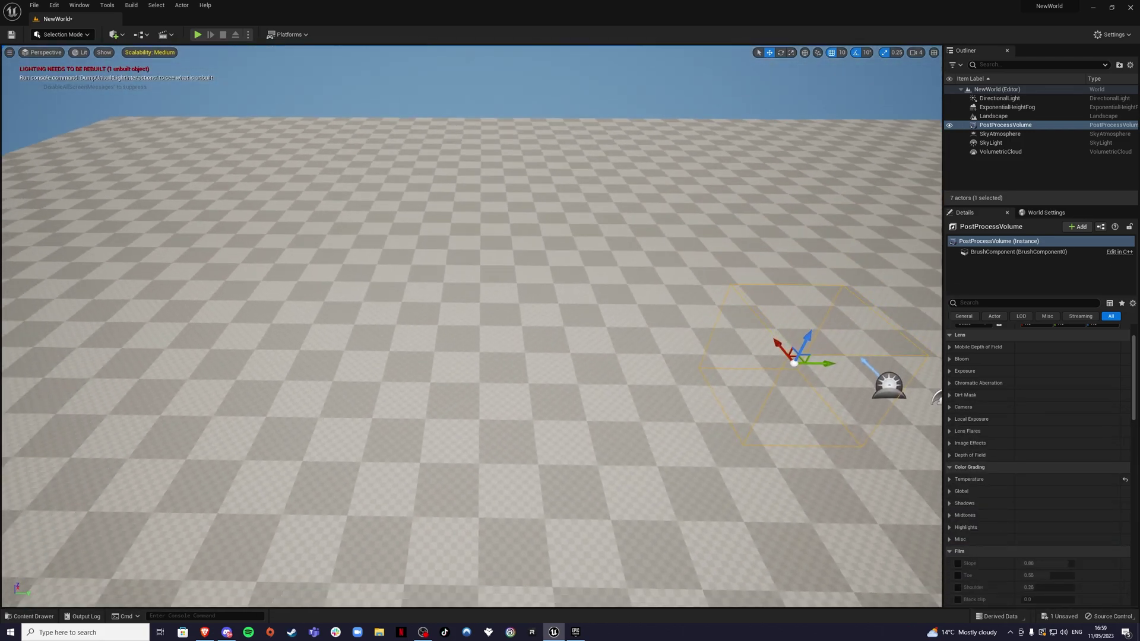
{"action": "right_click_drag", "start_coordinate": [605, 389], "coordinate": [606, 390]}
{"action": "left_click", "coordinate": [605, 390]}
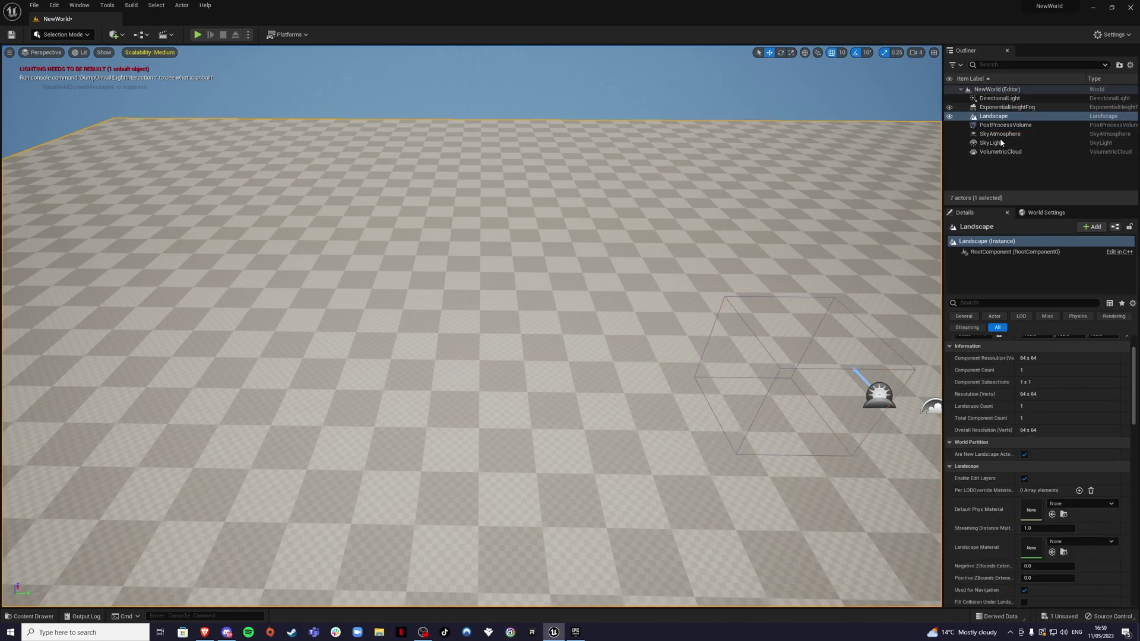
{"action": "scroll", "coordinate": [1021, 363], "scroll_direction": "down", "scroll_amount": 4}
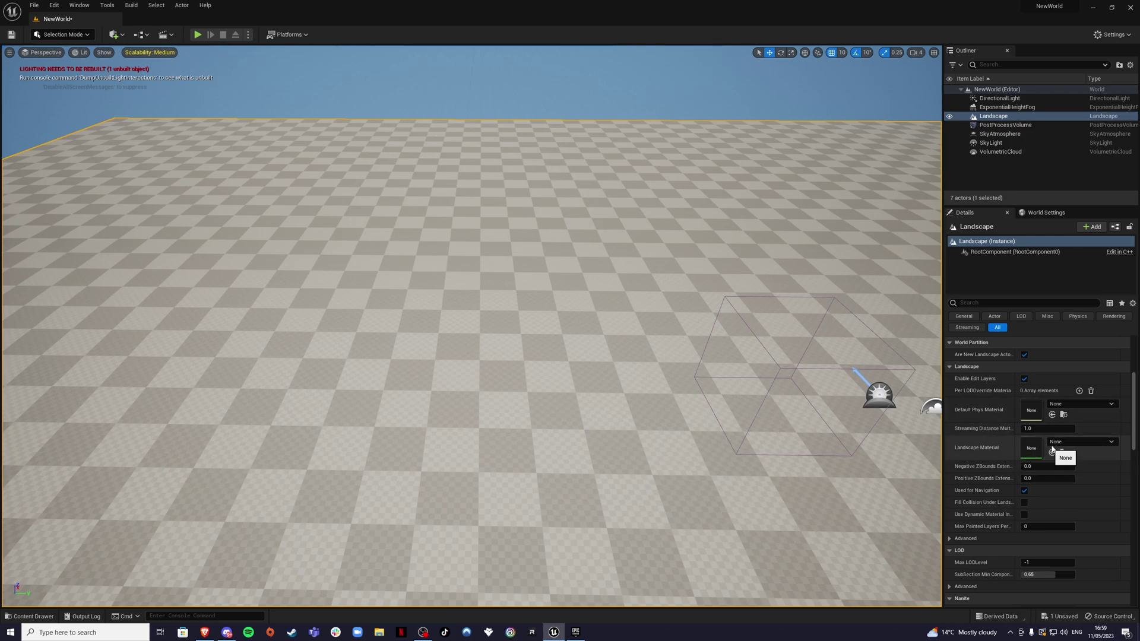
{"action": "left_click", "coordinate": [1060, 442]}
{"action": "left_click", "coordinate": [1073, 442]}
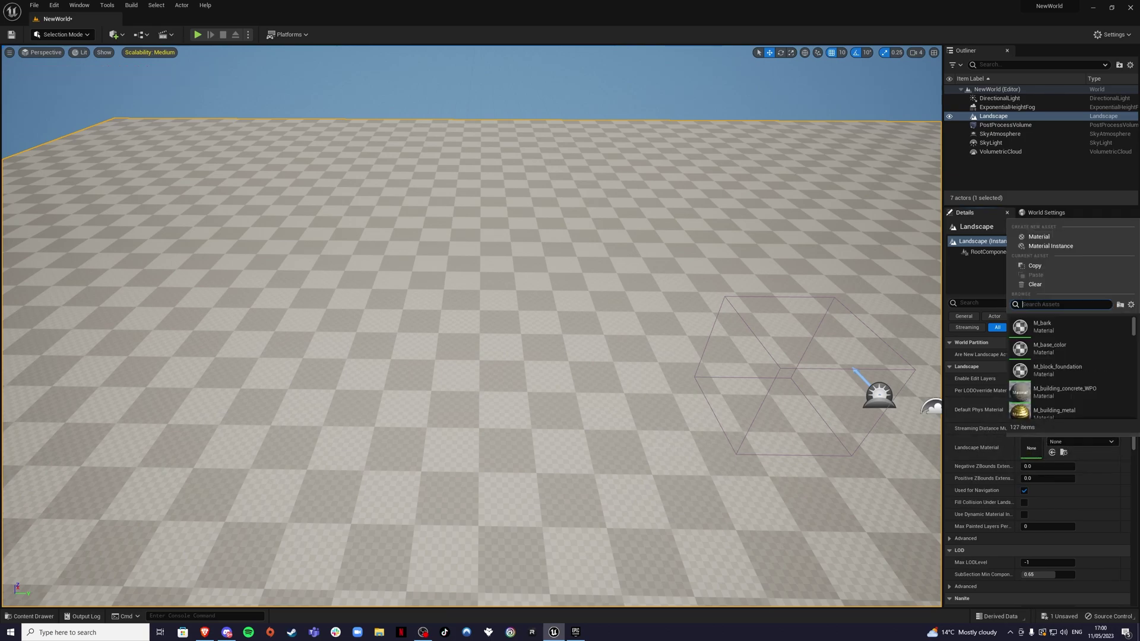
{"action": "left_click", "coordinate": [985, 478]}
Step: Assign MI_landscape_material_Inst from the landscape_materials folder as the landscape's Landscape Material
{"action": "key", "text": "ctrl+space"}
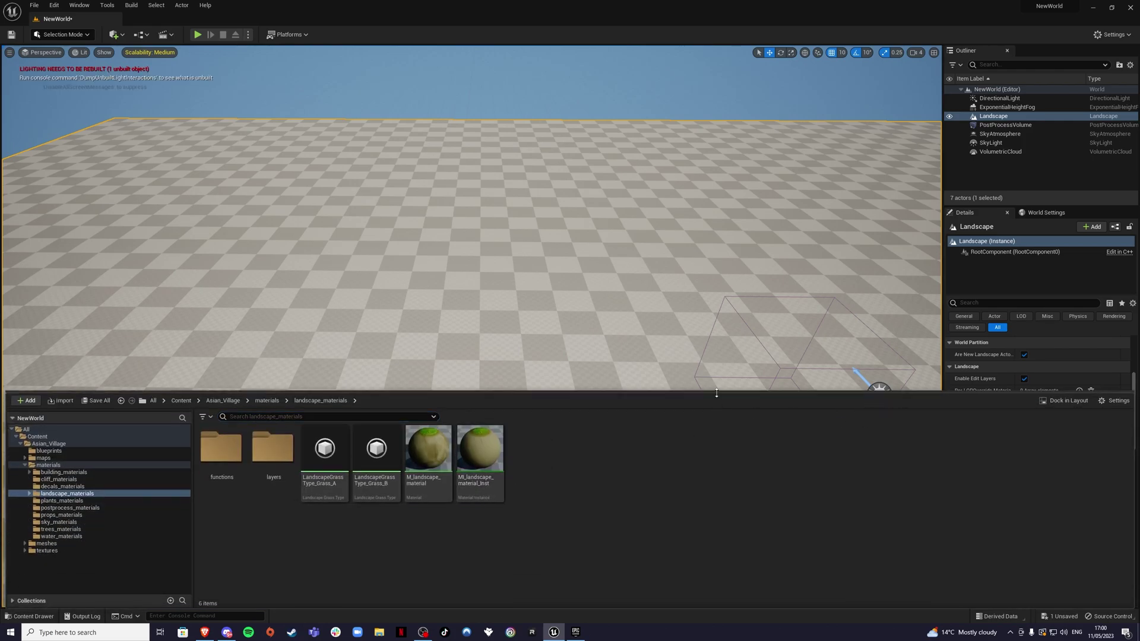
{"action": "left_click_drag", "start_coordinate": [717, 393], "coordinate": [709, 494]}
{"action": "left_click_drag", "start_coordinate": [473, 560], "coordinate": [1031, 451]}
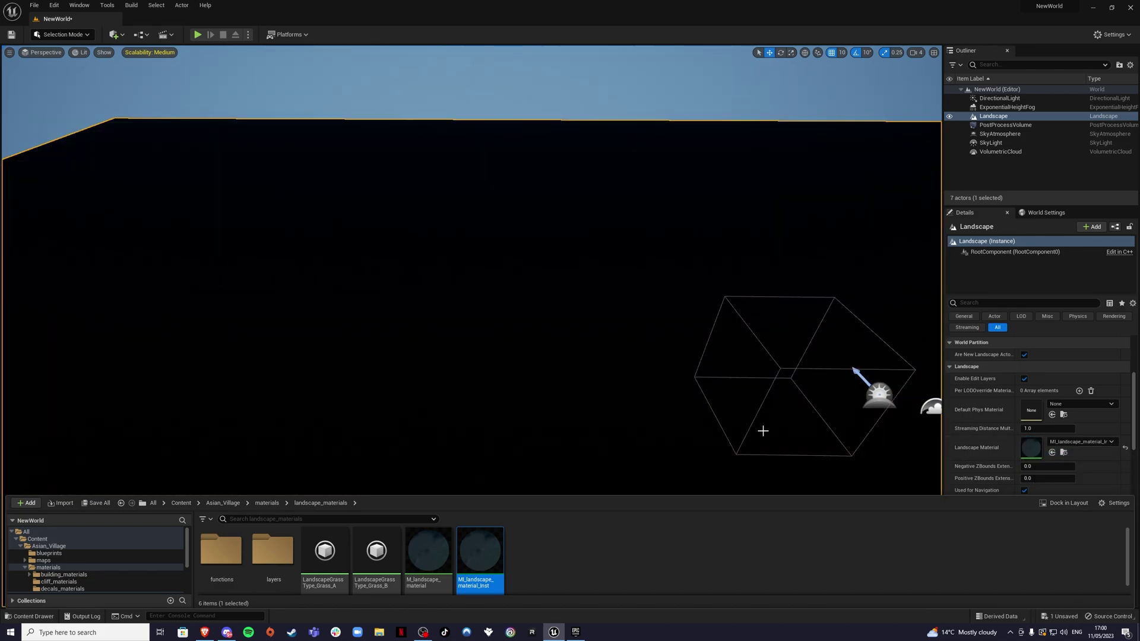
{"action": "right_click_drag", "start_coordinate": [698, 433], "coordinate": [439, 425]}
{"action": "right_click_drag", "start_coordinate": [630, 409], "coordinate": [692, 433]}
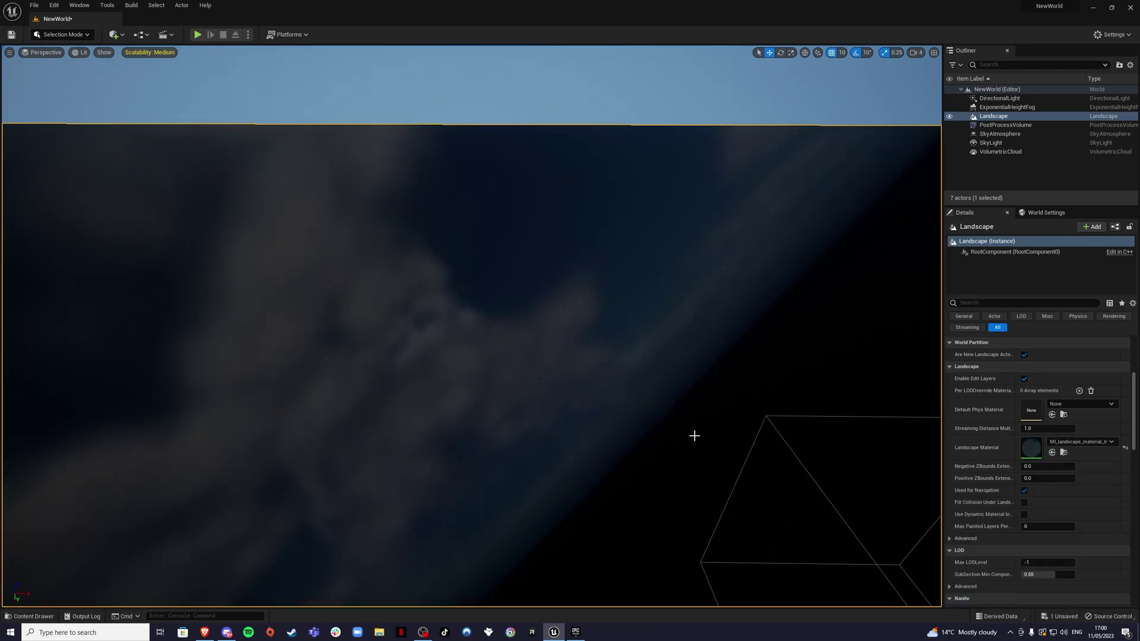
Step: In Landscape paint mode, create weight-blended layer info objects for layer_02 and auto, saving them in NewWorld_sharedassets
{"action": "left_click", "coordinate": [61, 35]}
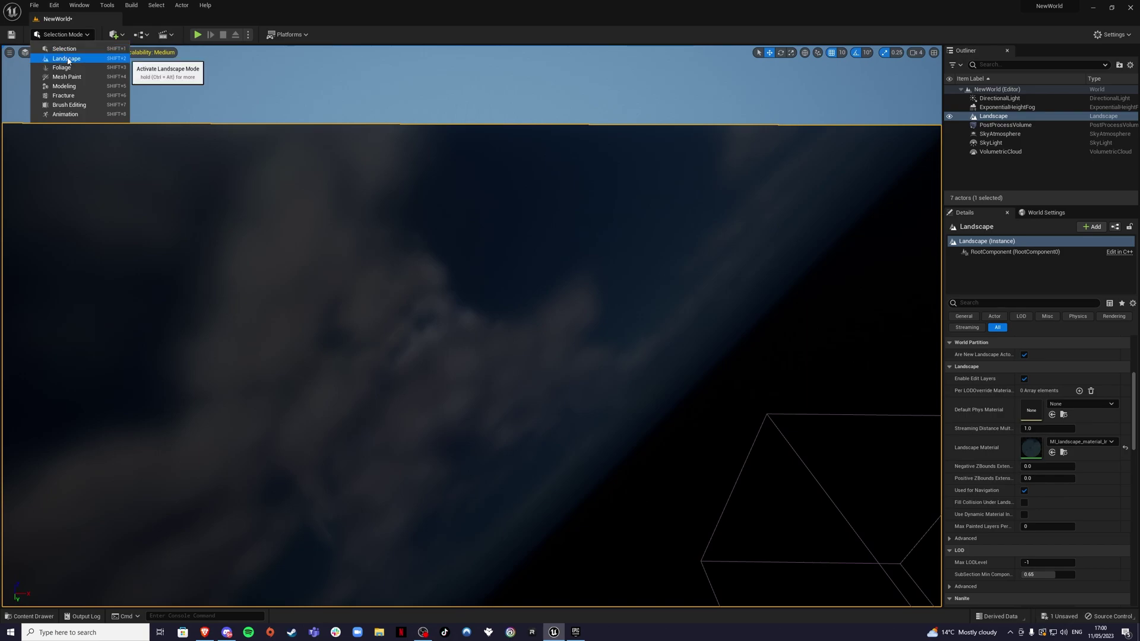
{"action": "left_click", "coordinate": [68, 60]}
{"action": "left_click", "coordinate": [139, 66]}
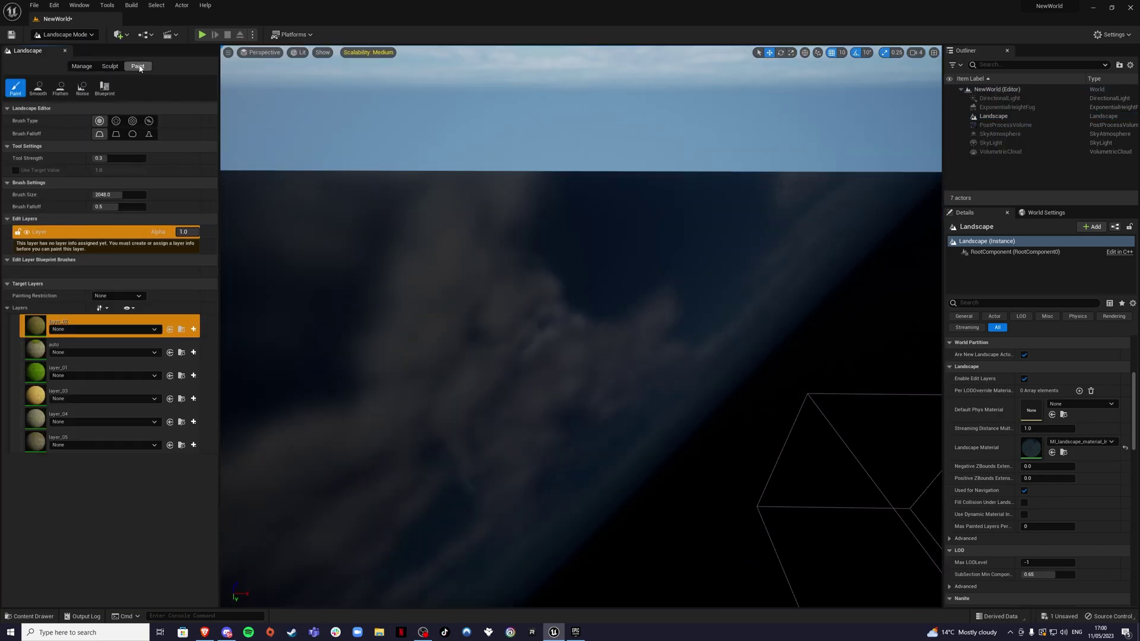
{"action": "left_click", "coordinate": [194, 329]}
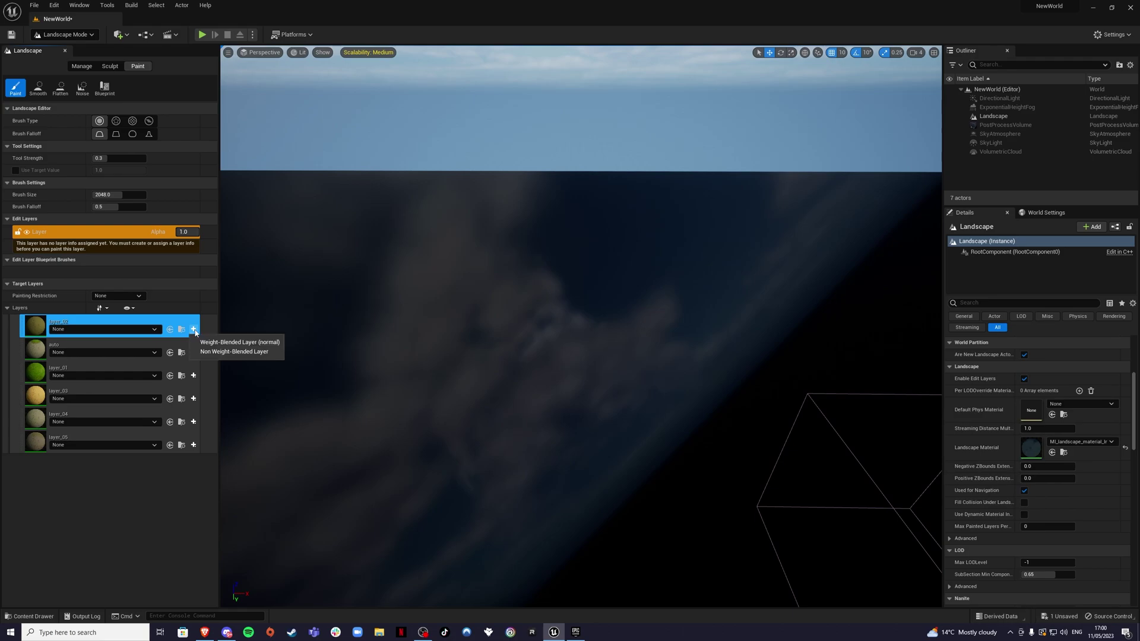
{"action": "left_click", "coordinate": [227, 343]}
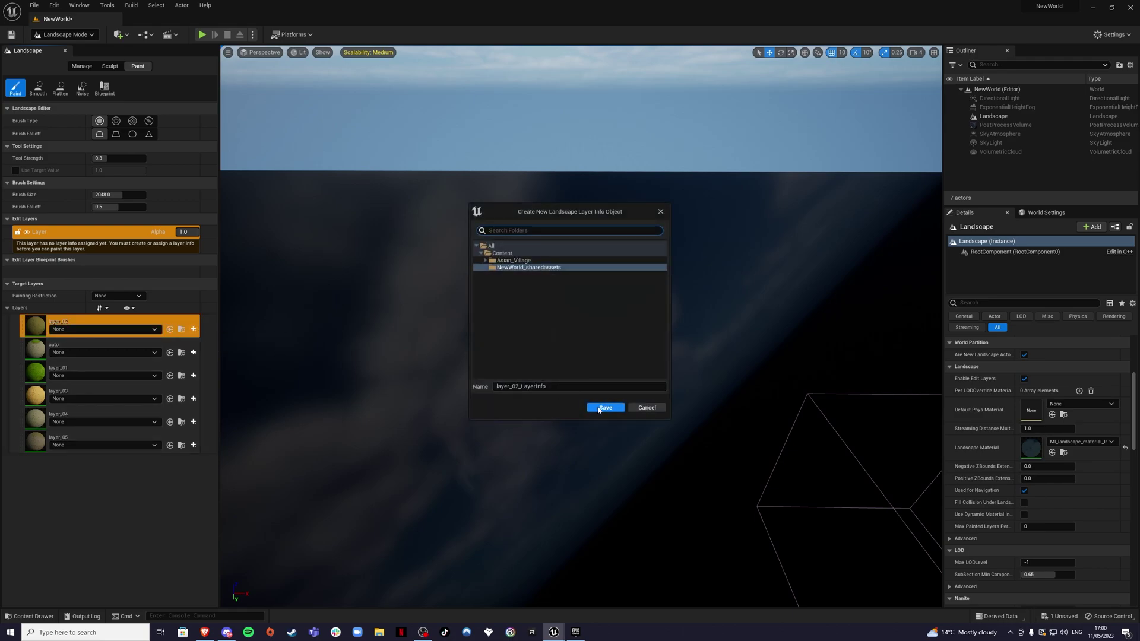
{"action": "left_click", "coordinate": [604, 409]}
{"action": "left_click", "coordinate": [193, 356]}
{"action": "left_click", "coordinate": [230, 368]}
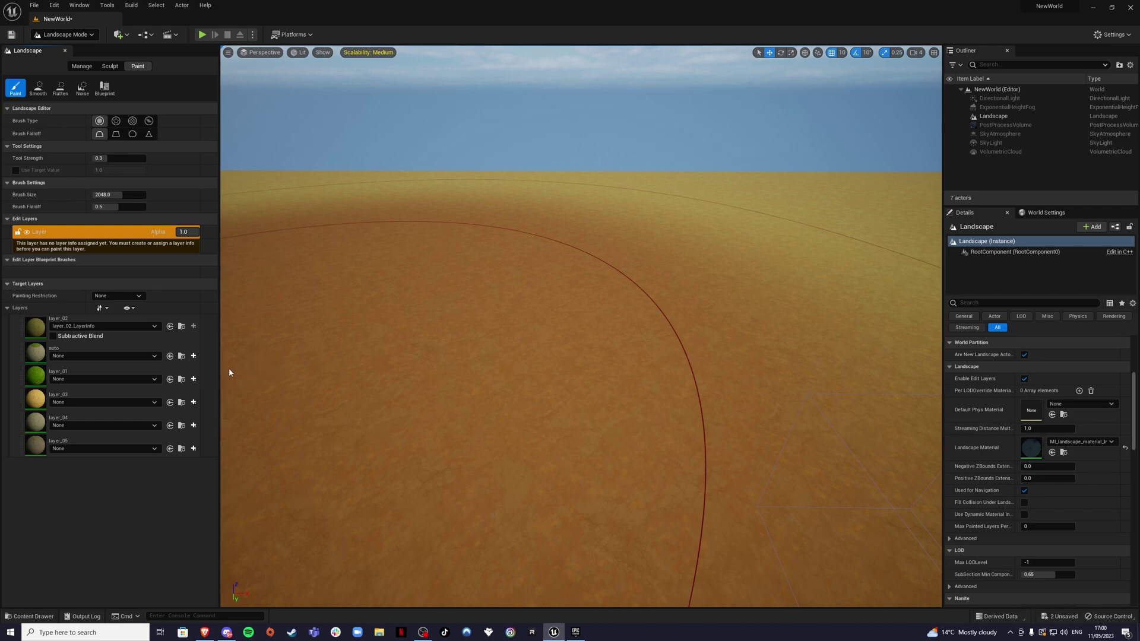
{"action": "left_click", "coordinate": [603, 404]}
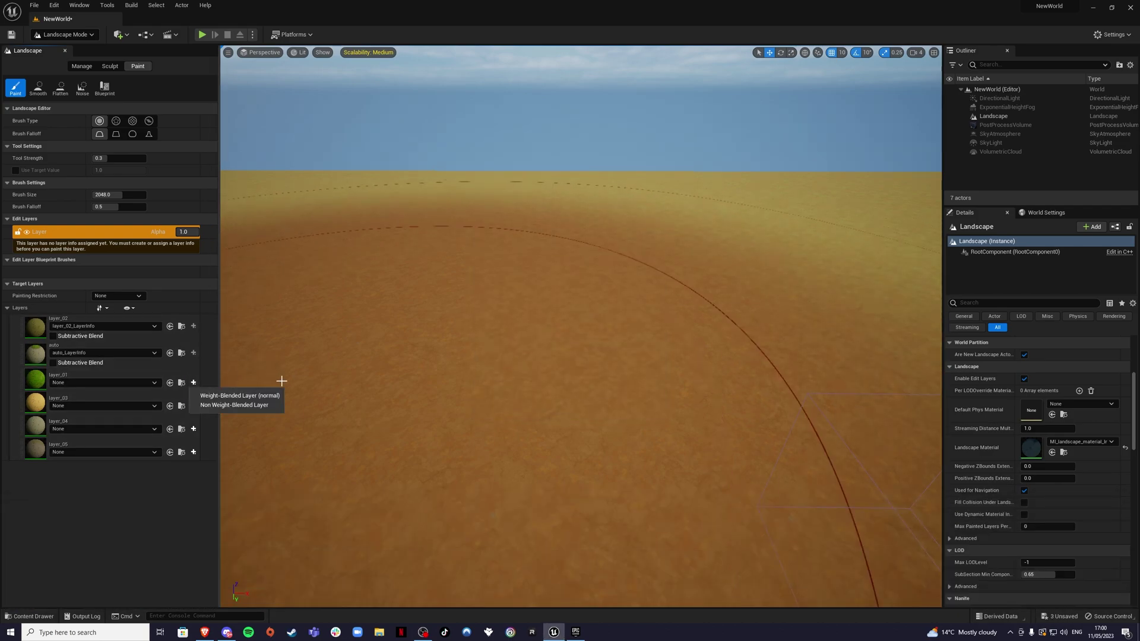
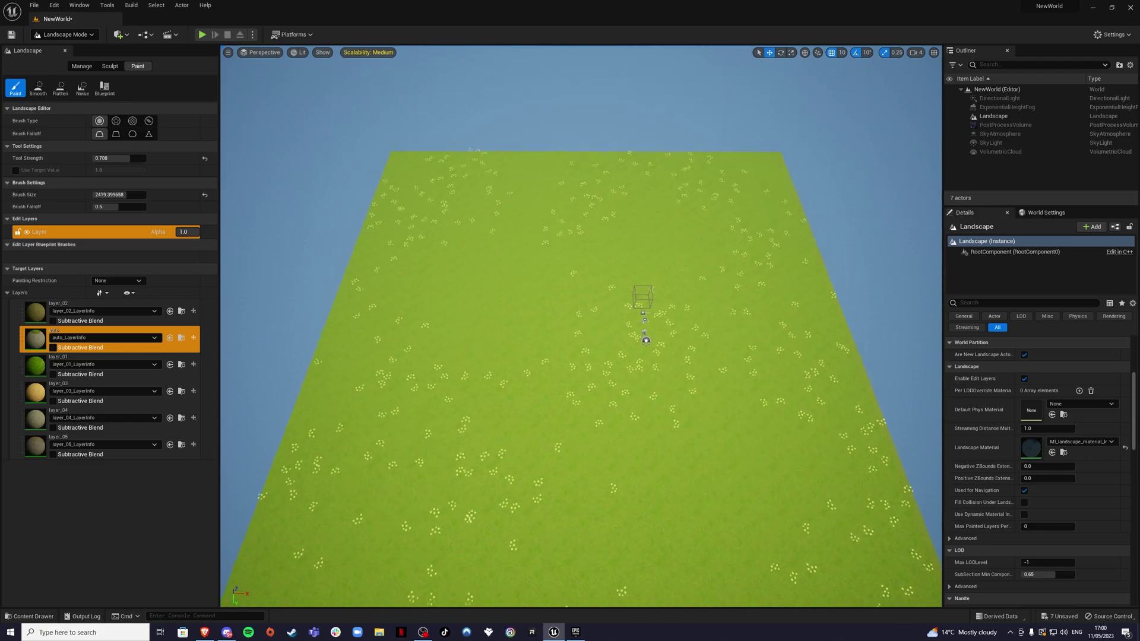
Step: Reduce the sculpt brush size to about 1200 and sculpt a tall hill on the landscape
{"action": "right_click_drag", "start_coordinate": [523, 386], "coordinate": [522, 415]}
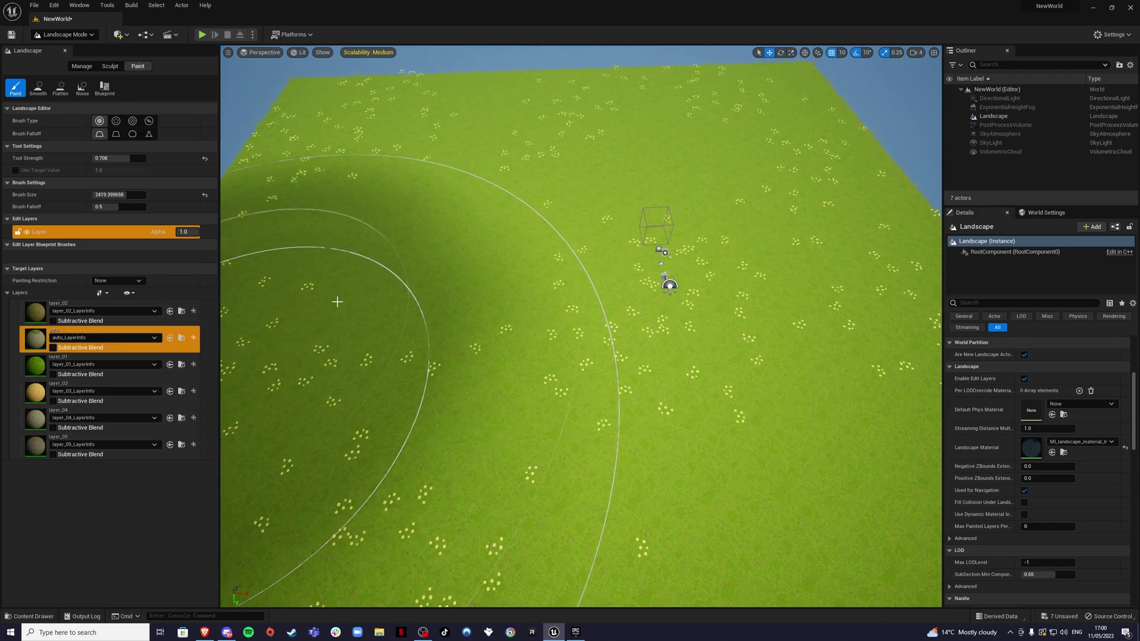
{"action": "left_click", "coordinate": [111, 67]}
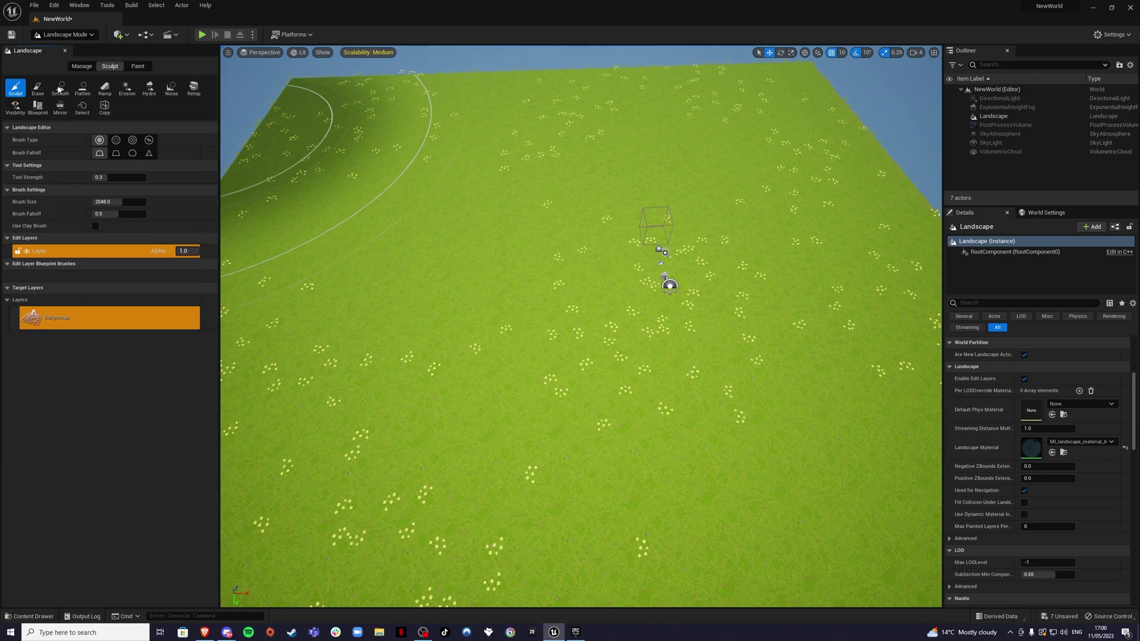
{"action": "right_click_drag", "start_coordinate": [530, 351], "coordinate": [531, 341]}
{"action": "left_click_drag", "start_coordinate": [122, 202], "coordinate": [112, 202]}
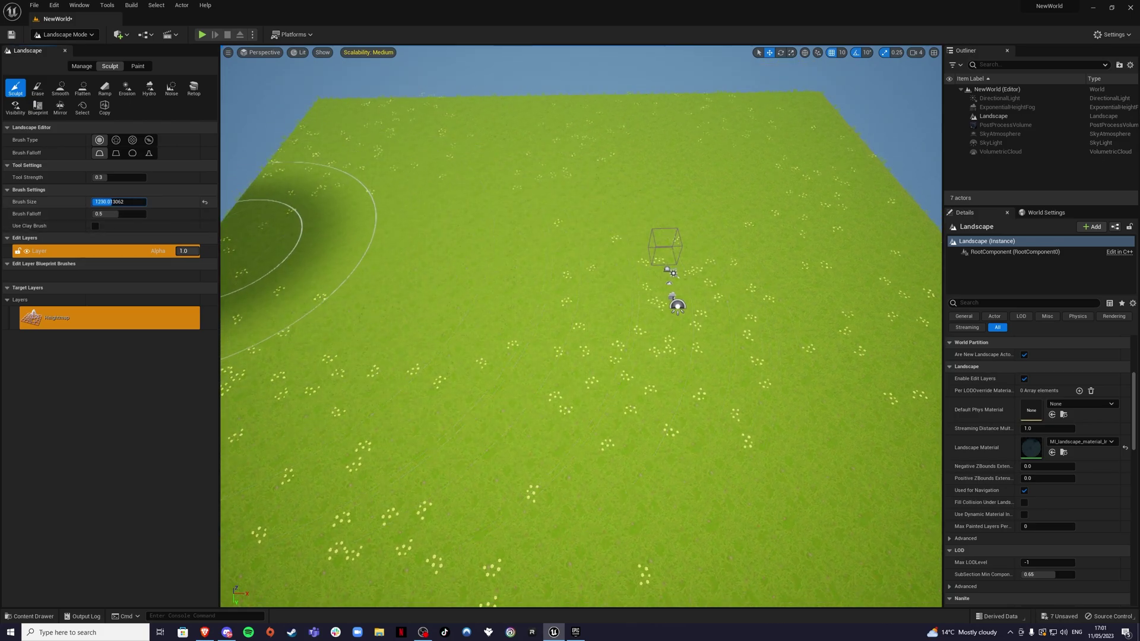
{"action": "mouse_move", "coordinate": [437, 216]}
{"action": "left_mouse_down"}
{"action": "mouse_move", "coordinate": [457, 236]}
{"action": "mouse_move", "coordinate": [451, 280]}
{"action": "mouse_move", "coordinate": [470, 333]}
{"action": "left_mouse_up"}
{"action": "right_click_drag", "start_coordinate": [470, 333], "coordinate": [683, 326]}
{"action": "mouse_move", "coordinate": [581, 327]}
{"action": "right_mouse_down"}
{"action": "mouse_move", "coordinate": [580, 302]}
{"action": "mouse_move", "coordinate": [558, 362]}
{"action": "mouse_move", "coordinate": [575, 308]}
{"action": "mouse_move", "coordinate": [588, 317]}
{"action": "right_mouse_up"}
{"action": "right_click_drag", "start_coordinate": [470, 285], "coordinate": [471, 285]}
Step: Paint the hill's bare slopes with the green layer_01 material layer
{"action": "left_click", "coordinate": [137, 67]}
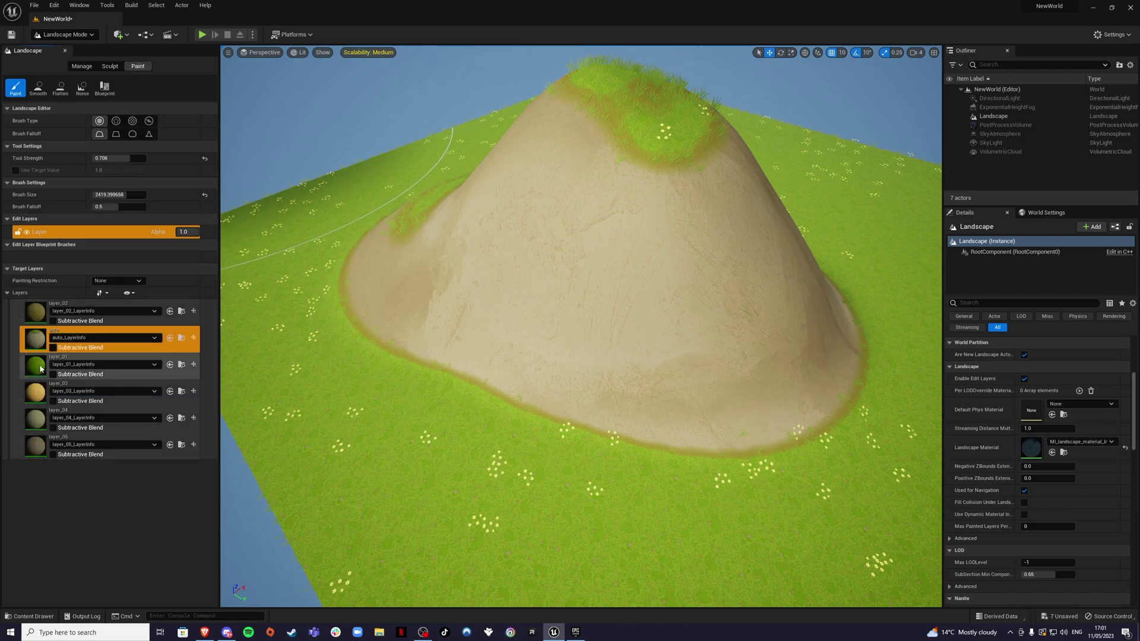
{"action": "mouse_move", "coordinate": [587, 305]}
{"action": "right_mouse_down"}
{"action": "mouse_move", "coordinate": [579, 351]}
{"action": "mouse_move", "coordinate": [599, 374]}
{"action": "mouse_move", "coordinate": [587, 357]}
{"action": "right_mouse_up"}
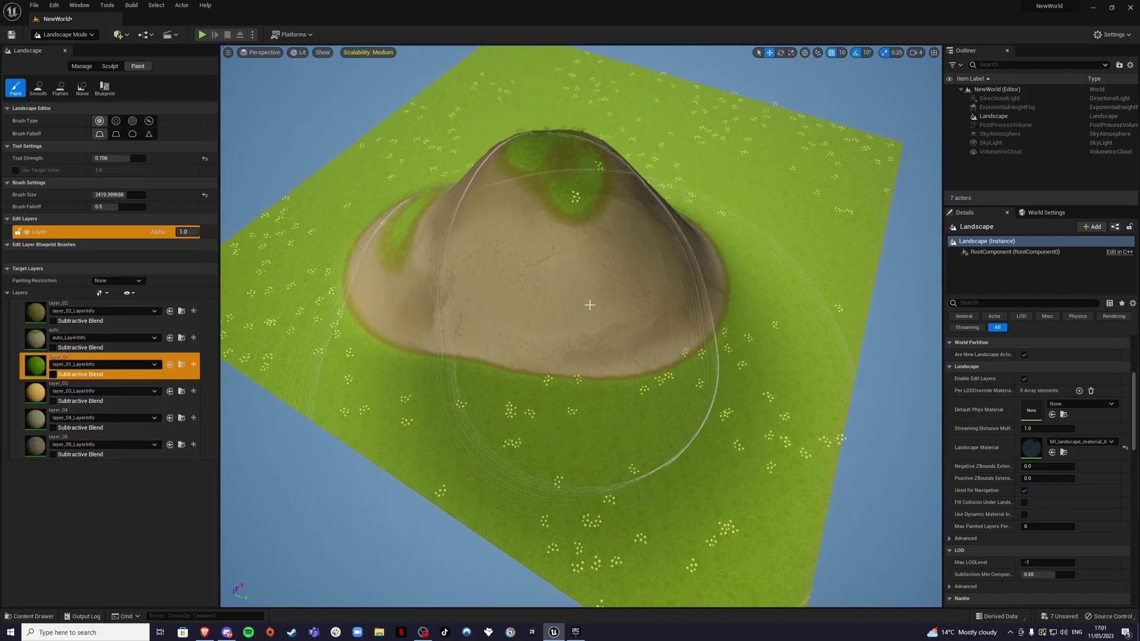
{"action": "left_click", "coordinate": [611, 307]}
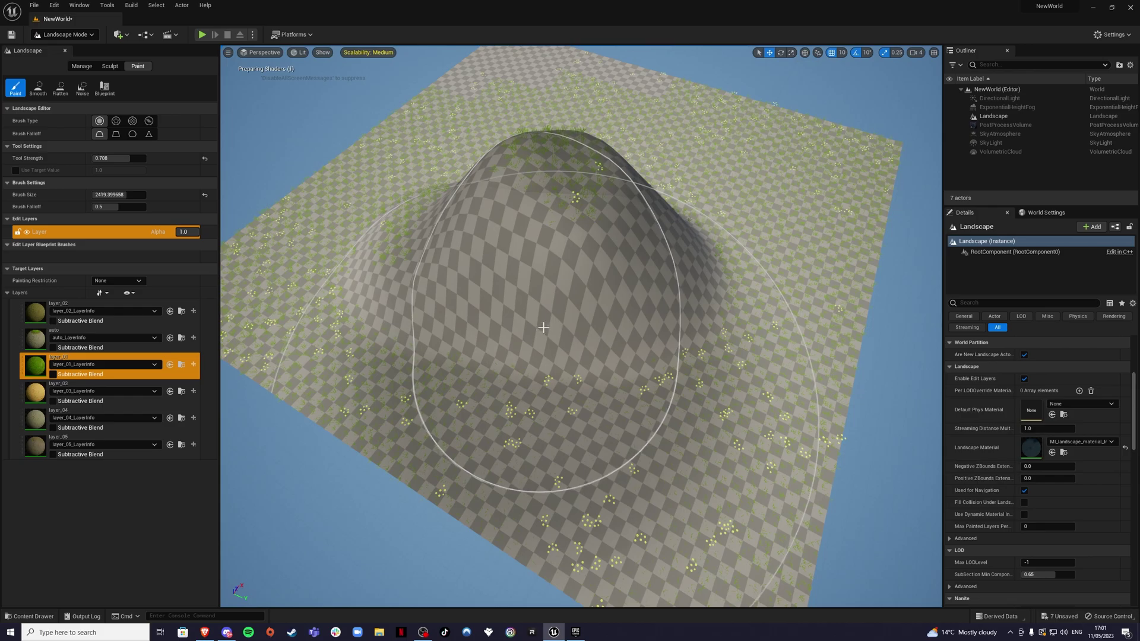
{"action": "mouse_move", "coordinate": [696, 302]}
{"action": "right_mouse_down"}
{"action": "mouse_move", "coordinate": [564, 256]}
{"action": "mouse_move", "coordinate": [629, 320]}
{"action": "right_mouse_up"}
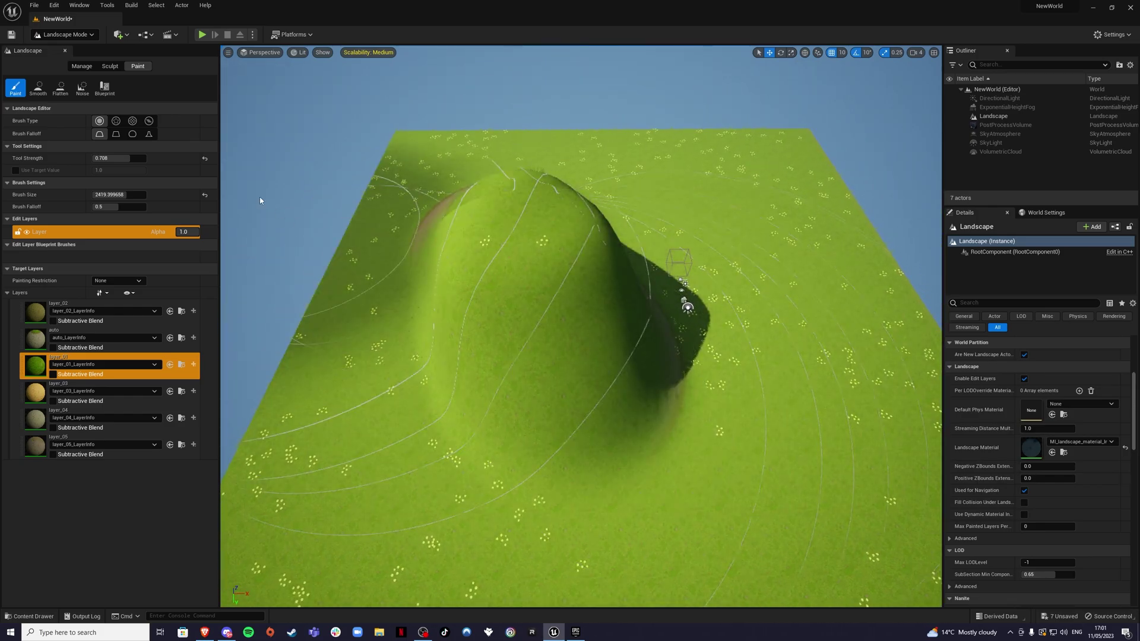
Step: Remove the sculpted hill from the landscape with the Erase sculpting tool
{"action": "left_click", "coordinate": [111, 66]}
{"action": "left_click", "coordinate": [37, 89]}
{"action": "mouse_move", "coordinate": [581, 333]}
{"action": "left_mouse_down"}
{"action": "mouse_move", "coordinate": [564, 364]}
{"action": "mouse_move", "coordinate": [483, 377]}
{"action": "mouse_move", "coordinate": [467, 190]}
{"action": "mouse_move", "coordinate": [674, 293]}
{"action": "mouse_move", "coordinate": [510, 184]}
{"action": "mouse_move", "coordinate": [468, 237]}
{"action": "mouse_move", "coordinate": [774, 260]}
{"action": "mouse_move", "coordinate": [666, 304]}
{"action": "left_mouse_up"}
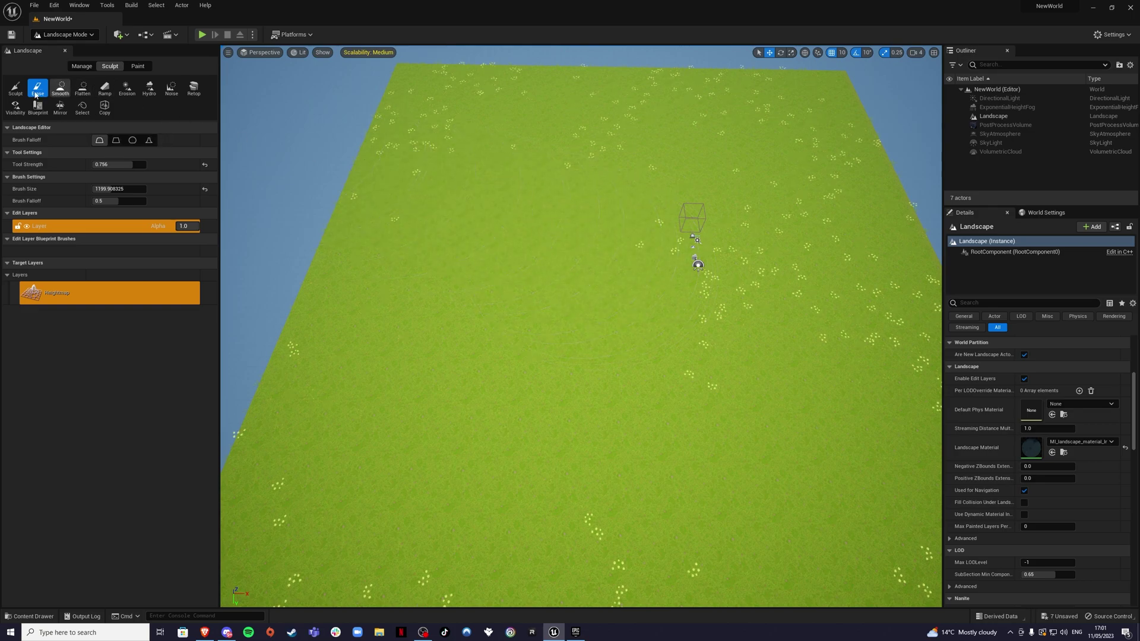
Step: Sculpt a new hill near the landscape's far edge and soften its slopes with the Smooth tool
{"action": "left_click", "coordinate": [16, 89]}
{"action": "left_click_drag", "start_coordinate": [505, 225], "coordinate": [499, 229]}
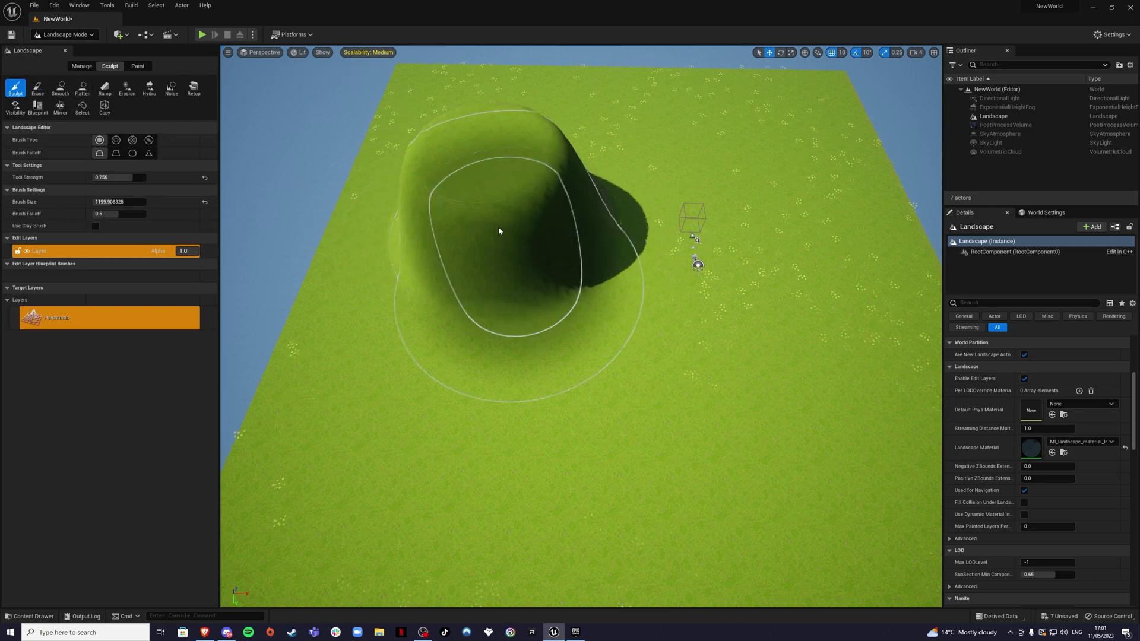
{"action": "left_click", "coordinate": [82, 91]}
{"action": "right_click_drag", "start_coordinate": [475, 202], "coordinate": [427, 163]}
{"action": "right_click_drag", "start_coordinate": [380, 279], "coordinate": [332, 167]}
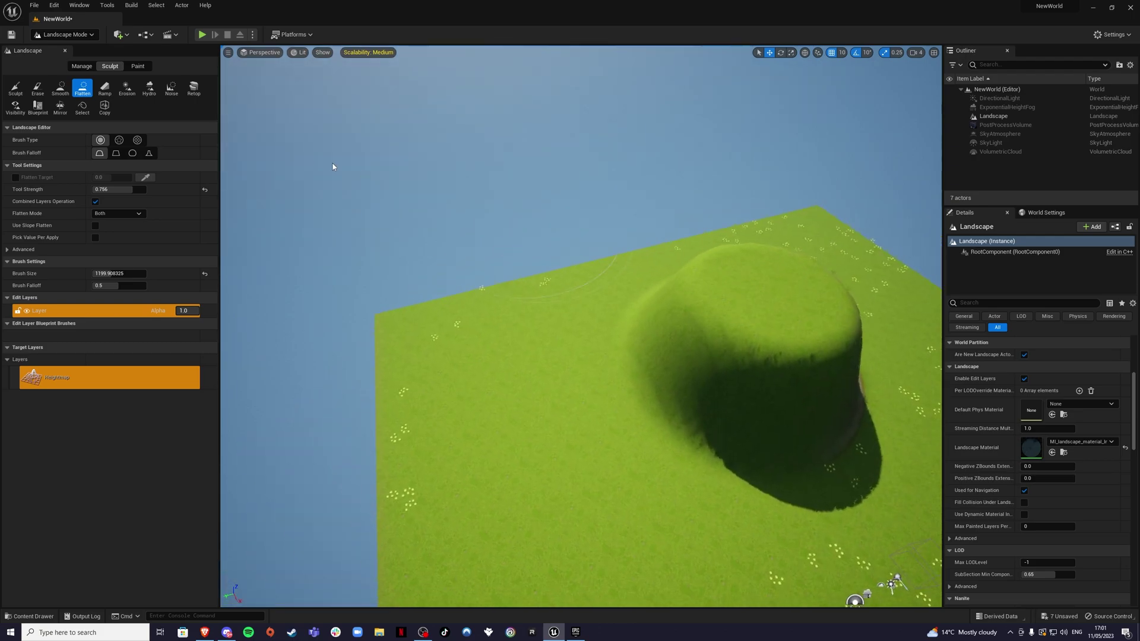
{"action": "left_click", "coordinate": [65, 92]}
{"action": "mouse_move", "coordinate": [565, 257]}
{"action": "right_mouse_down"}
{"action": "mouse_move", "coordinate": [629, 332]}
{"action": "mouse_move", "coordinate": [659, 309]}
{"action": "right_mouse_up"}
{"action": "mouse_move", "coordinate": [608, 288]}
{"action": "left_mouse_down"}
{"action": "mouse_move", "coordinate": [552, 278]}
{"action": "mouse_move", "coordinate": [478, 224]}
{"action": "mouse_move", "coordinate": [554, 188]}
{"action": "mouse_move", "coordinate": [666, 184]}
{"action": "mouse_move", "coordinate": [677, 279]}
{"action": "left_mouse_up"}
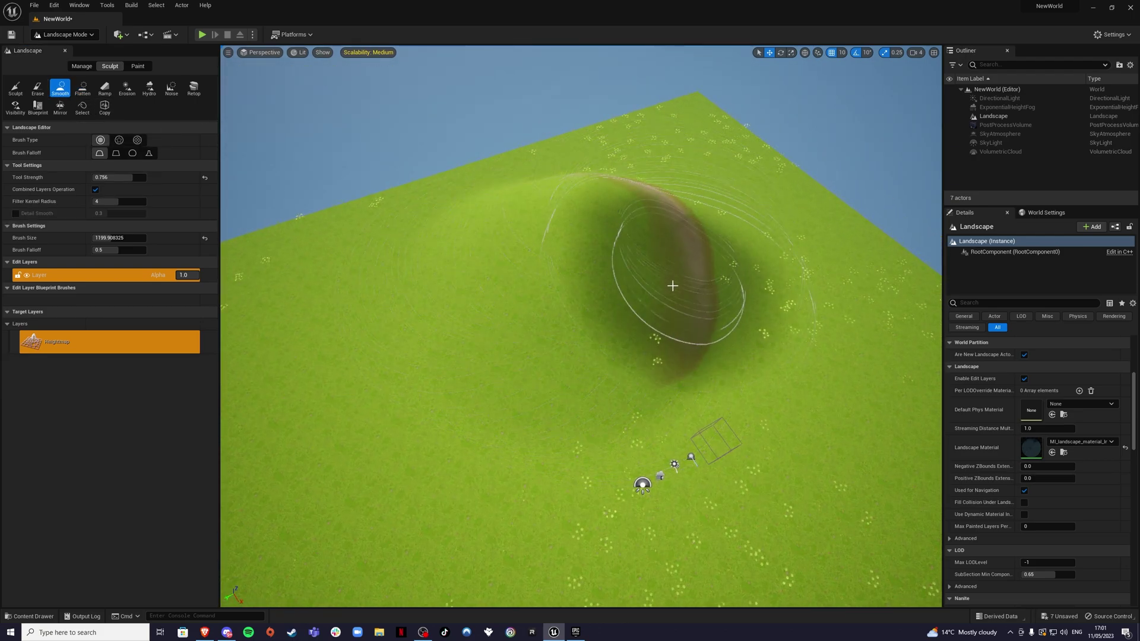
Step: Flatten the hill and extend it across the landscape into a broad plateau with steep cliff sides
{"action": "left_click", "coordinate": [83, 89]}
{"action": "mouse_move", "coordinate": [552, 273]}
{"action": "left_mouse_down"}
{"action": "mouse_move", "coordinate": [582, 234]}
{"action": "mouse_move", "coordinate": [499, 257]}
{"action": "mouse_move", "coordinate": [477, 339]}
{"action": "mouse_move", "coordinate": [503, 297]}
{"action": "left_mouse_up"}
{"action": "mouse_move", "coordinate": [498, 288]}
{"action": "right_mouse_down"}
{"action": "mouse_move", "coordinate": [427, 278]}
{"action": "mouse_move", "coordinate": [498, 289]}
{"action": "mouse_move", "coordinate": [445, 273]}
{"action": "right_mouse_up"}
{"action": "mouse_move", "coordinate": [532, 259]}
{"action": "left_mouse_down"}
{"action": "mouse_move", "coordinate": [529, 305]}
{"action": "mouse_move", "coordinate": [552, 371]}
{"action": "mouse_move", "coordinate": [704, 374]}
{"action": "mouse_move", "coordinate": [748, 280]}
{"action": "mouse_move", "coordinate": [712, 285]}
{"action": "left_mouse_up"}
{"action": "right_click_drag", "start_coordinate": [611, 305], "coordinate": [682, 267]}
{"action": "right_click_drag", "start_coordinate": [604, 212], "coordinate": [652, 335]}
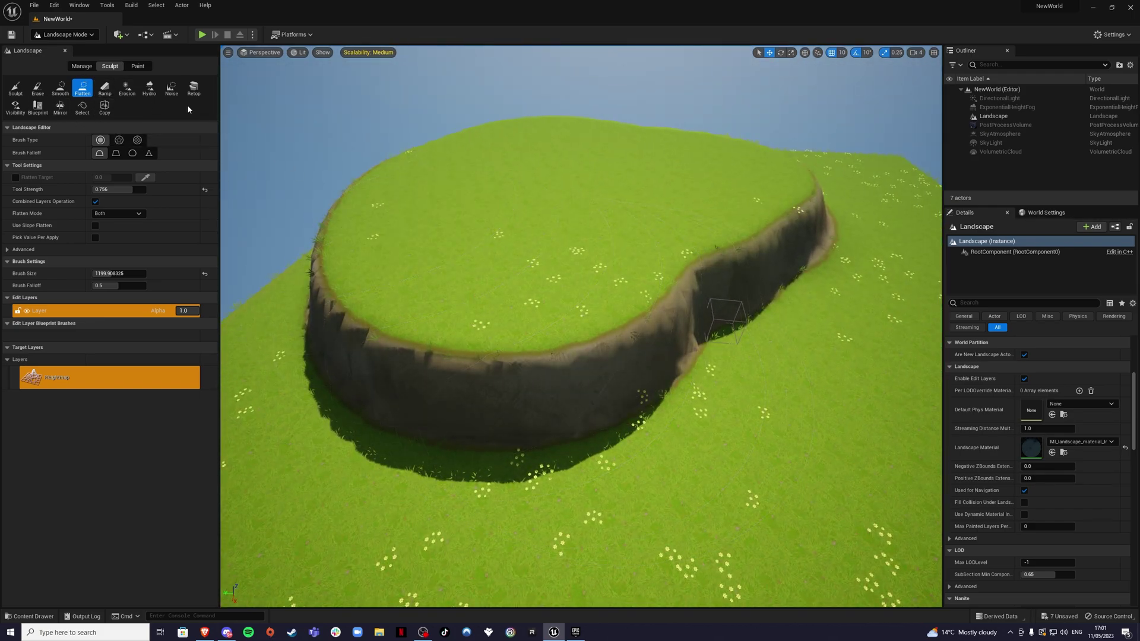
{"action": "mouse_move", "coordinate": [534, 252]}
{"action": "right_mouse_down"}
{"action": "mouse_move", "coordinate": [522, 308]}
{"action": "mouse_move", "coordinate": [522, 241]}
{"action": "right_mouse_up"}
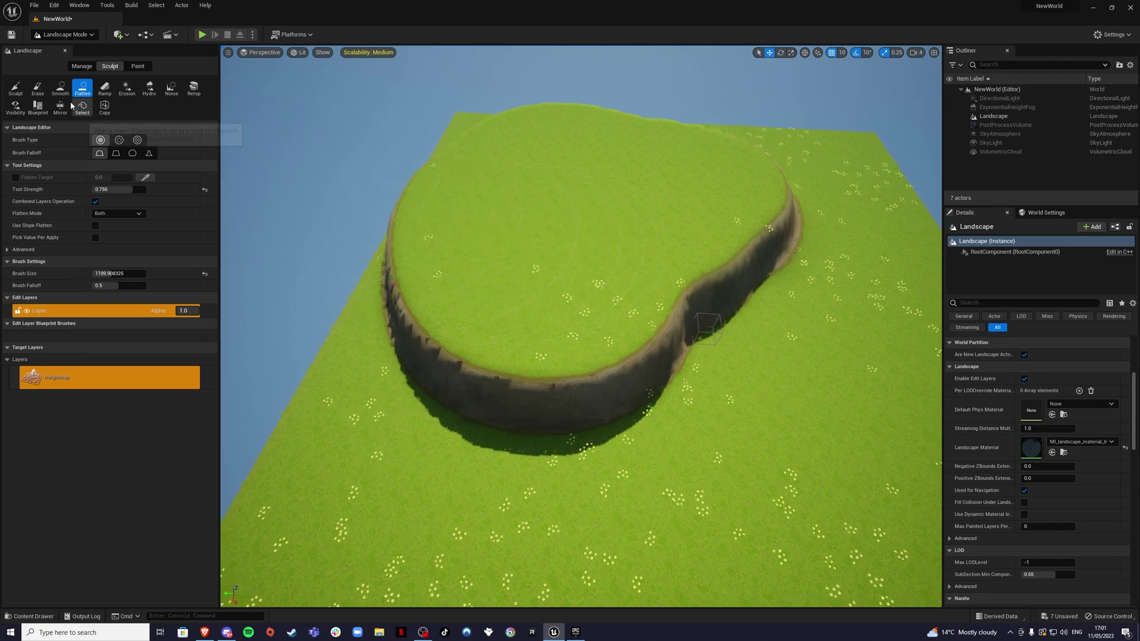
Step: Remove the cliff-sided plateau from the landscape with the Erase sculpting tool
{"action": "left_click", "coordinate": [37, 89]}
{"action": "mouse_move", "coordinate": [522, 309]}
{"action": "left_mouse_down"}
{"action": "mouse_move", "coordinate": [540, 483]}
{"action": "mouse_move", "coordinate": [445, 216]}
{"action": "mouse_move", "coordinate": [719, 279]}
{"action": "mouse_move", "coordinate": [663, 310]}
{"action": "mouse_move", "coordinate": [691, 270]}
{"action": "left_mouse_up"}
{"action": "right_click_drag", "start_coordinate": [691, 270], "coordinate": [739, 270]}
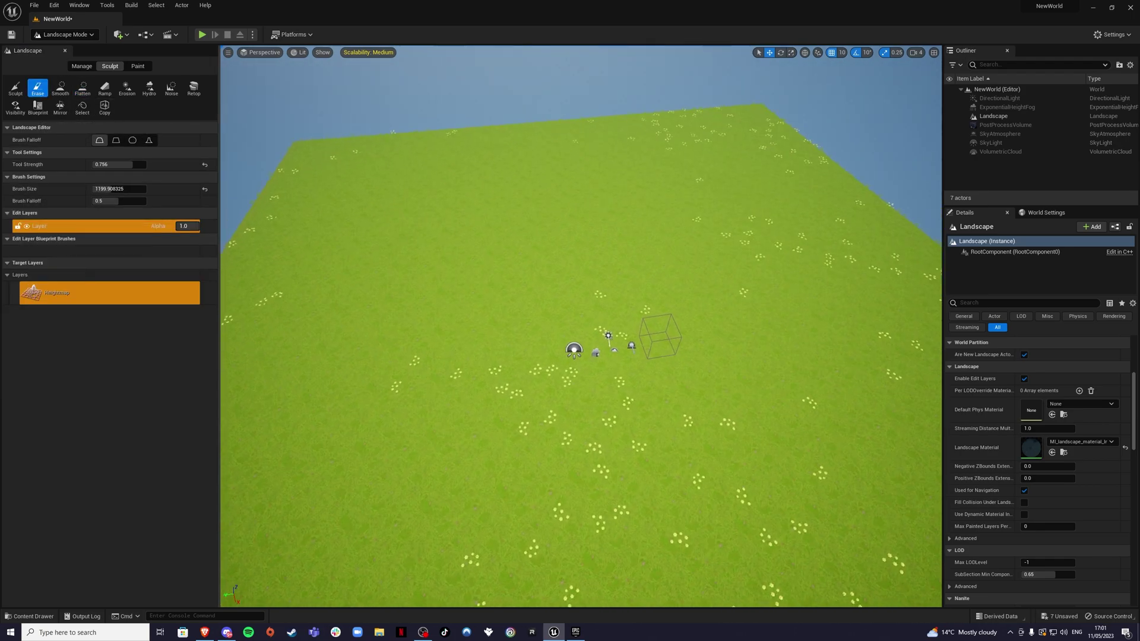
Step: Paint a large round sand patch on the middle of the landscape with the layer_03 material layer
{"action": "left_click", "coordinate": [141, 67]}
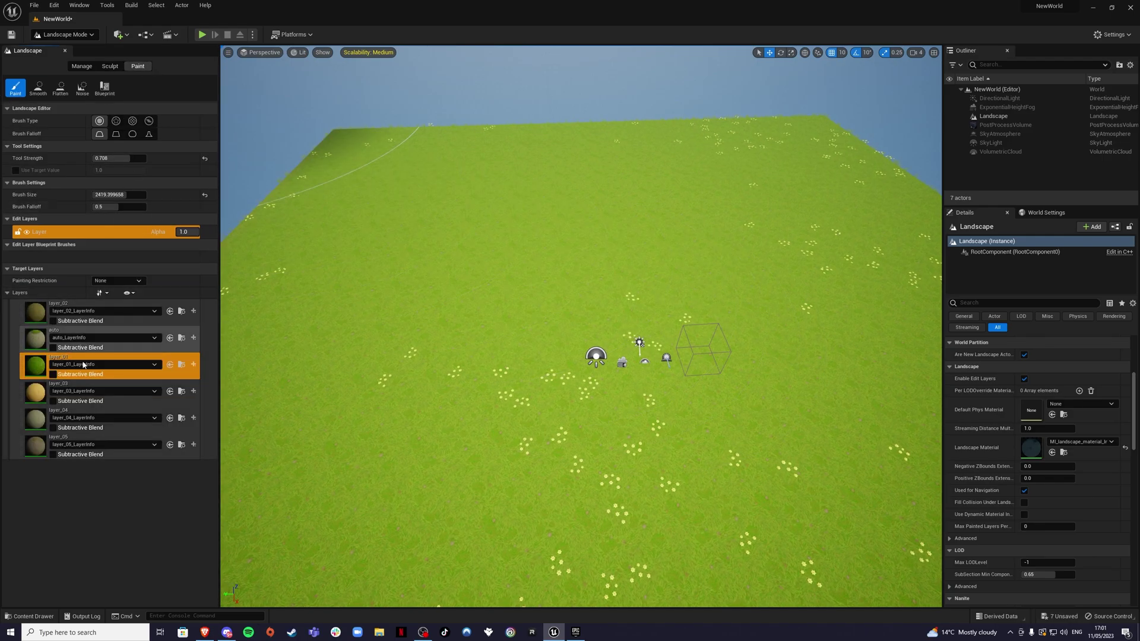
{"action": "left_click", "coordinate": [38, 399]}
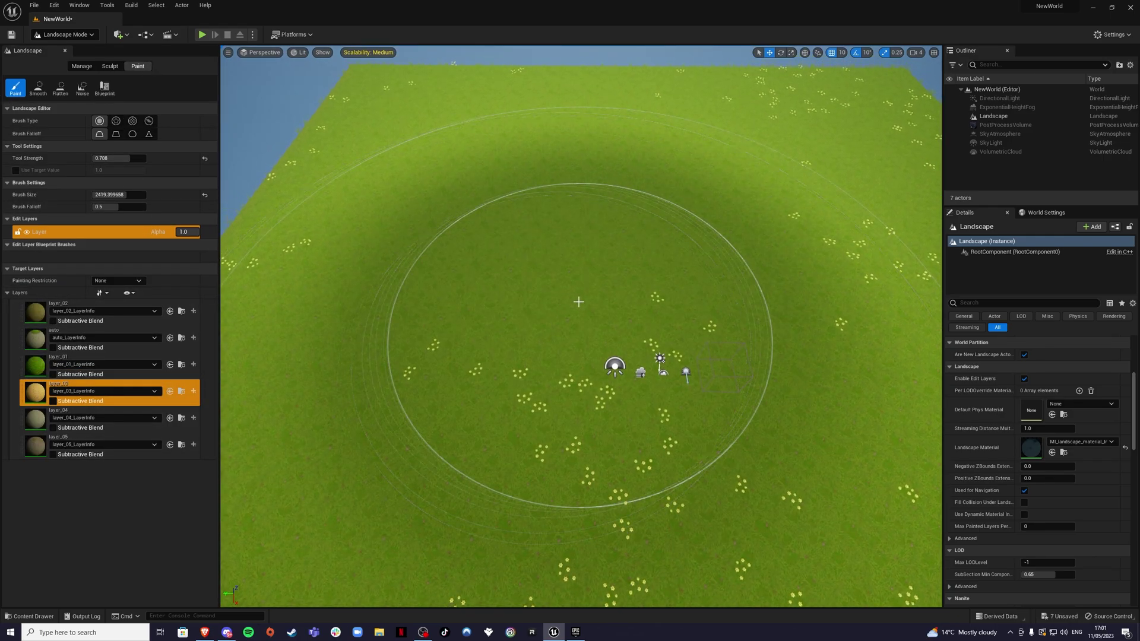
{"action": "left_click_drag", "start_coordinate": [539, 318], "coordinate": [571, 300]}
{"action": "key", "text": "s"}
{"action": "mouse_move", "coordinate": [572, 299]}
{"action": "right_mouse_down"}
{"action": "mouse_move", "coordinate": [572, 320]}
{"action": "mouse_move", "coordinate": [564, 290]}
{"action": "right_mouse_up"}
{"action": "left_click", "coordinate": [537, 296]}
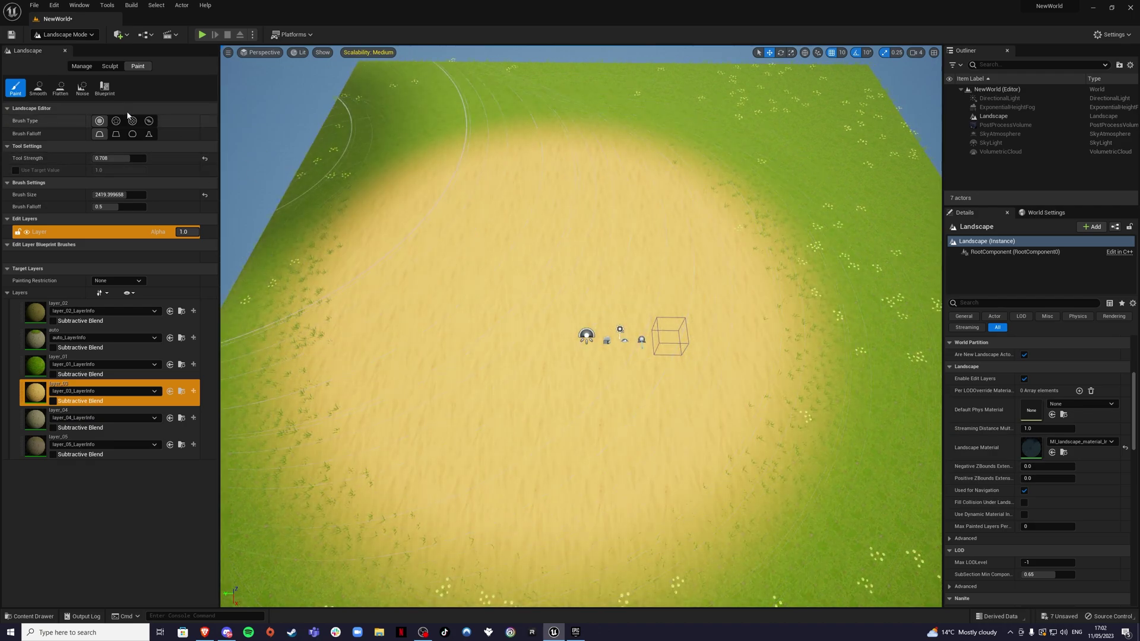
Step: Sculpt a deep depression into the middle of the sand patch with the Sculpt tool
{"action": "left_click", "coordinate": [112, 67]}
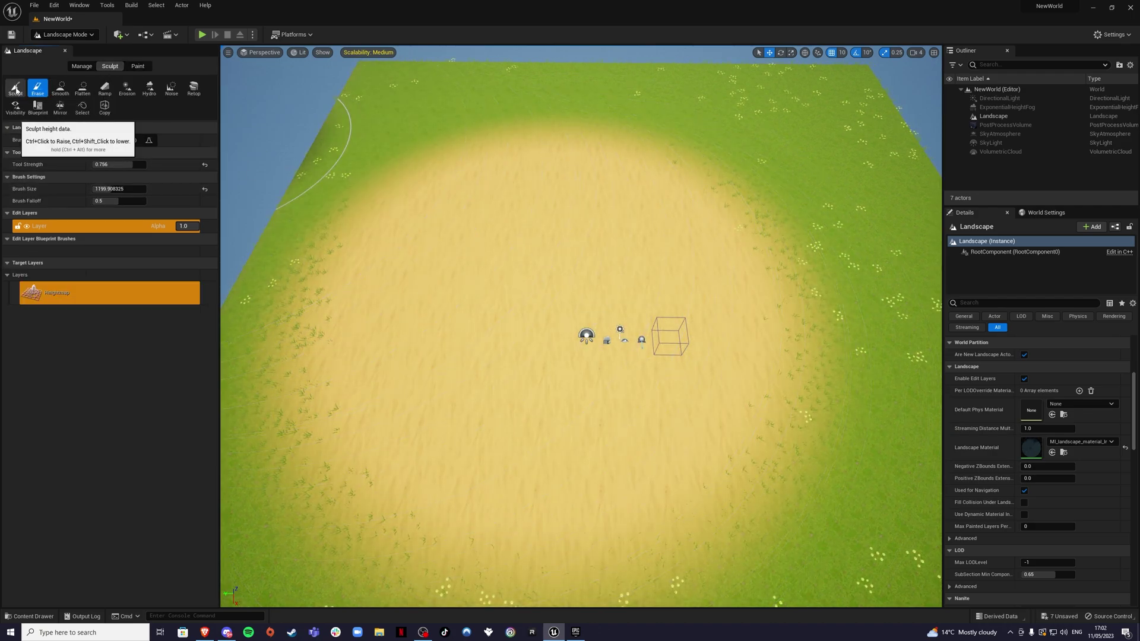
{"action": "left_click", "coordinate": [16, 89]}
{"action": "mouse_move", "coordinate": [362, 196]}
{"action": "left_mouse_down"}
{"action": "mouse_move", "coordinate": [394, 241]}
{"action": "mouse_move", "coordinate": [483, 305]}
{"action": "mouse_move", "coordinate": [540, 306]}
{"action": "mouse_move", "coordinate": [549, 320]}
{"action": "mouse_move", "coordinate": [515, 333]}
{"action": "mouse_move", "coordinate": [522, 279]}
{"action": "mouse_move", "coordinate": [585, 286]}
{"action": "mouse_move", "coordinate": [521, 364]}
{"action": "left_mouse_up"}
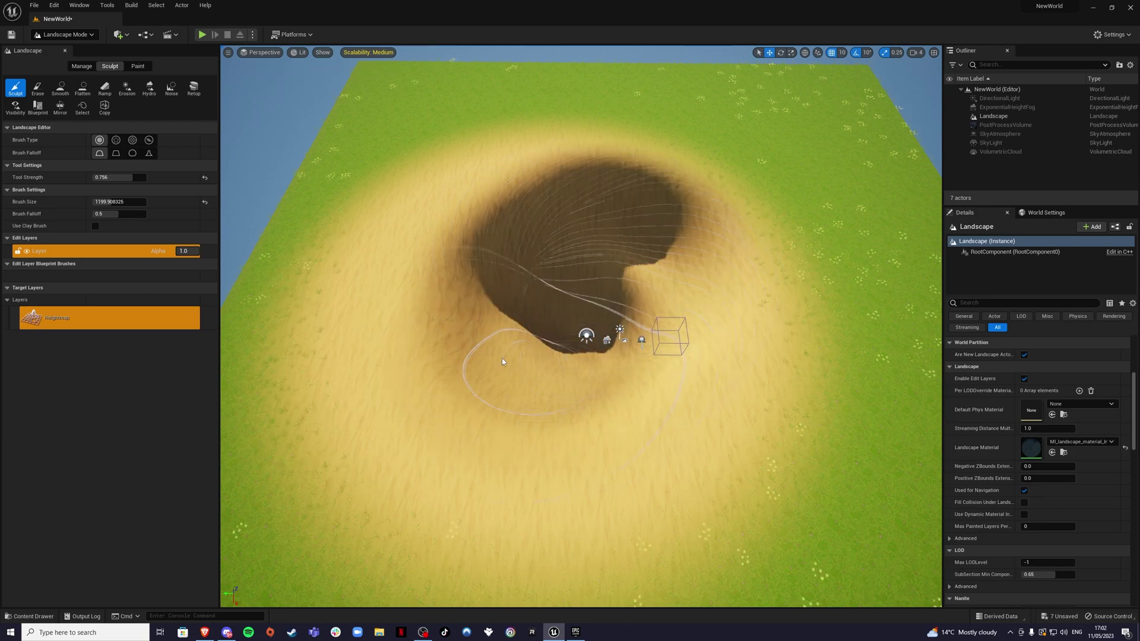
Step: Widen the depression into a broad basin with the Flatten tool and soften its slopes with the Smooth tool
{"action": "left_click", "coordinate": [82, 88]}
{"action": "mouse_move", "coordinate": [590, 312]}
{"action": "left_mouse_down"}
{"action": "mouse_move", "coordinate": [509, 331]}
{"action": "mouse_move", "coordinate": [623, 305]}
{"action": "mouse_move", "coordinate": [523, 379]}
{"action": "mouse_move", "coordinate": [517, 320]}
{"action": "mouse_move", "coordinate": [379, 249]}
{"action": "left_mouse_up"}
{"action": "left_click", "coordinate": [60, 89]}
{"action": "mouse_move", "coordinate": [362, 350]}
{"action": "left_mouse_down"}
{"action": "mouse_move", "coordinate": [412, 333]}
{"action": "mouse_move", "coordinate": [428, 262]}
{"action": "mouse_move", "coordinate": [472, 211]}
{"action": "mouse_move", "coordinate": [646, 183]}
{"action": "mouse_move", "coordinate": [715, 261]}
{"action": "mouse_move", "coordinate": [719, 373]}
{"action": "mouse_move", "coordinate": [636, 428]}
{"action": "mouse_move", "coordinate": [522, 475]}
{"action": "mouse_move", "coordinate": [429, 396]}
{"action": "mouse_move", "coordinate": [433, 356]}
{"action": "left_mouse_up"}
{"action": "mouse_move", "coordinate": [433, 356]}
{"action": "right_mouse_down"}
{"action": "mouse_move", "coordinate": [425, 317]}
{"action": "mouse_move", "coordinate": [400, 341]}
{"action": "mouse_move", "coordinate": [344, 333]}
{"action": "right_mouse_up"}
{"action": "right_click_drag", "start_coordinate": [432, 333], "coordinate": [433, 325]}
Step: Paint the basin's slopes with the layer_03 sand layer and return to Selection mode
{"action": "left_click", "coordinate": [138, 65]}
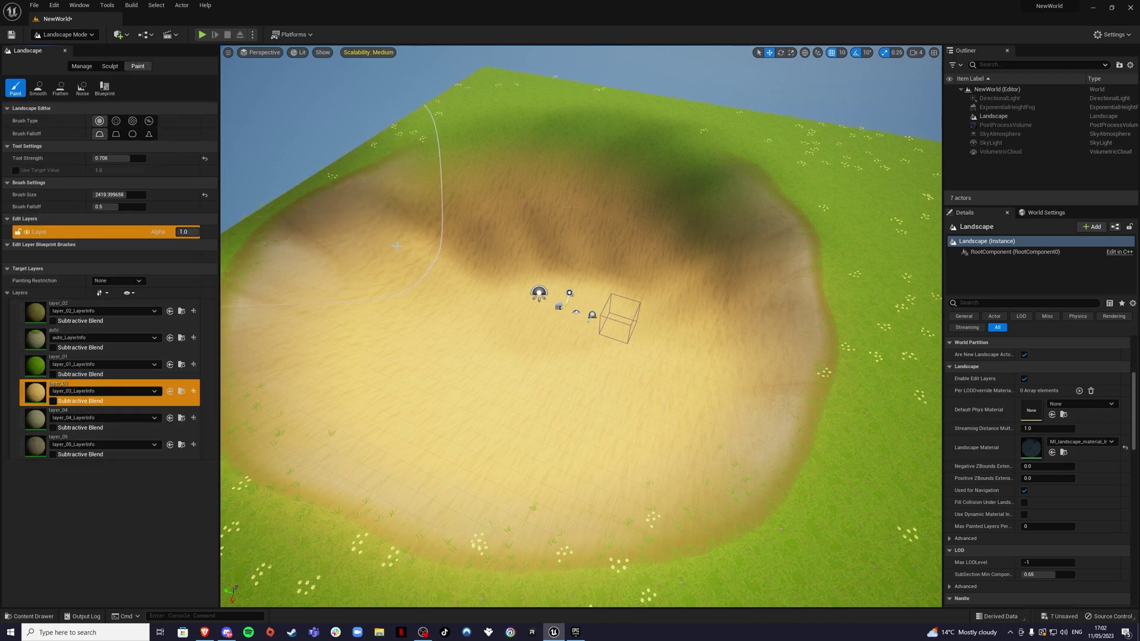
{"action": "mouse_move", "coordinate": [593, 297]}
{"action": "left_mouse_down"}
{"action": "mouse_move", "coordinate": [514, 300]}
{"action": "mouse_move", "coordinate": [548, 323]}
{"action": "mouse_move", "coordinate": [174, 134]}
{"action": "left_mouse_up"}
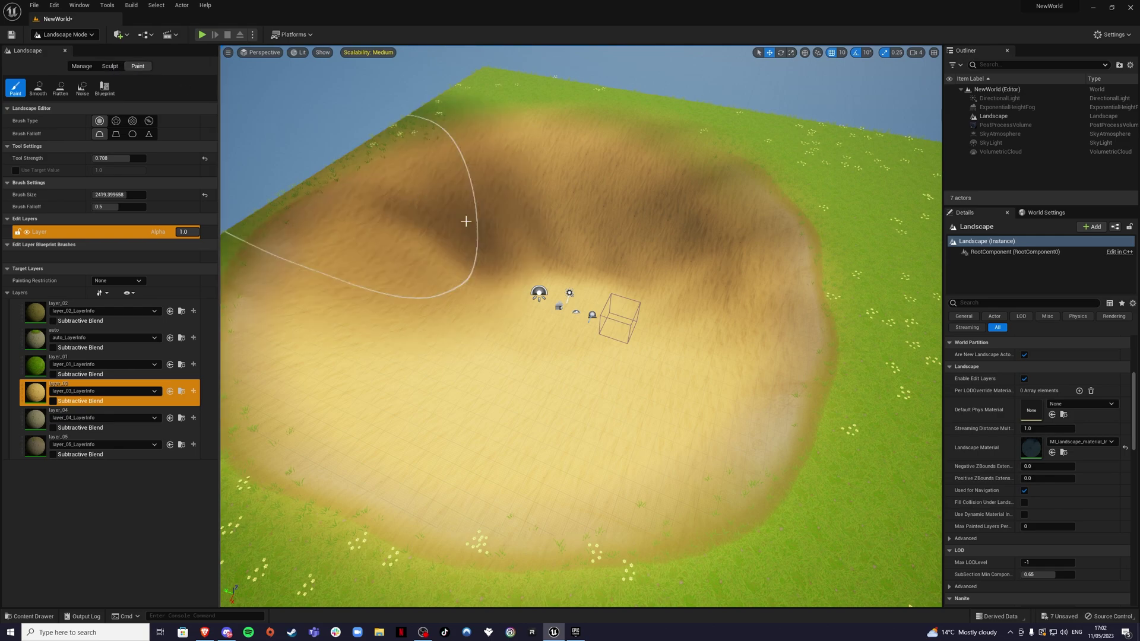
{"action": "left_click", "coordinate": [78, 35]}
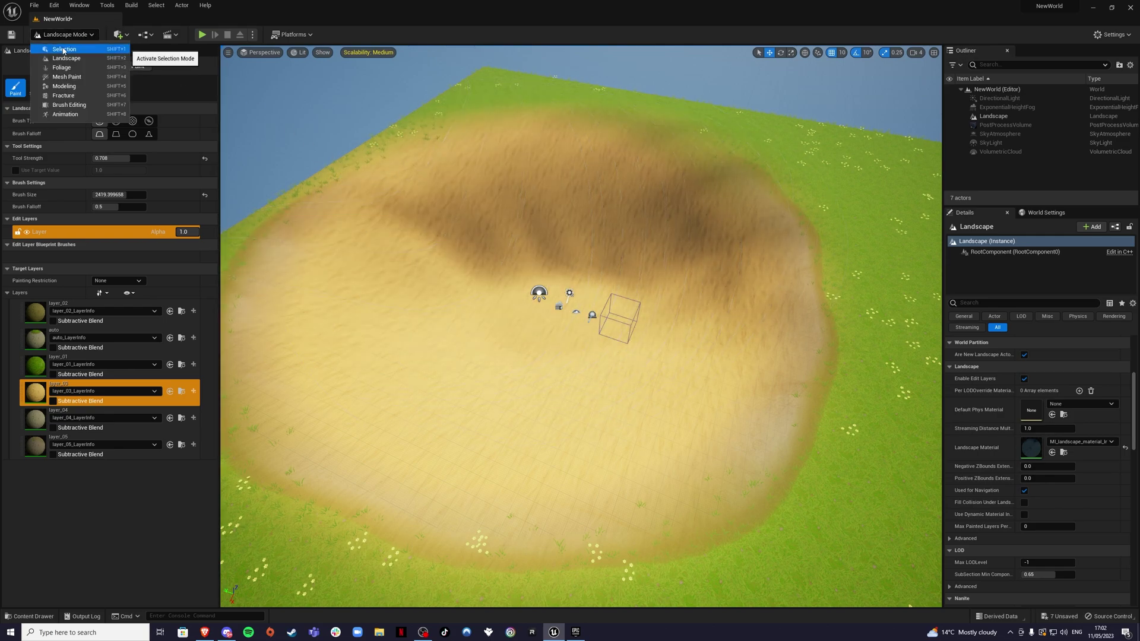
{"action": "left_click", "coordinate": [63, 50]}
Step: Create an Actor Blueprint class named BP_Water in the Content folder
{"action": "left_click", "coordinate": [34, 615]}
{"action": "right_click_drag", "start_coordinate": [495, 463], "coordinate": [441, 397]}
{"action": "left_click", "coordinate": [34, 615]}
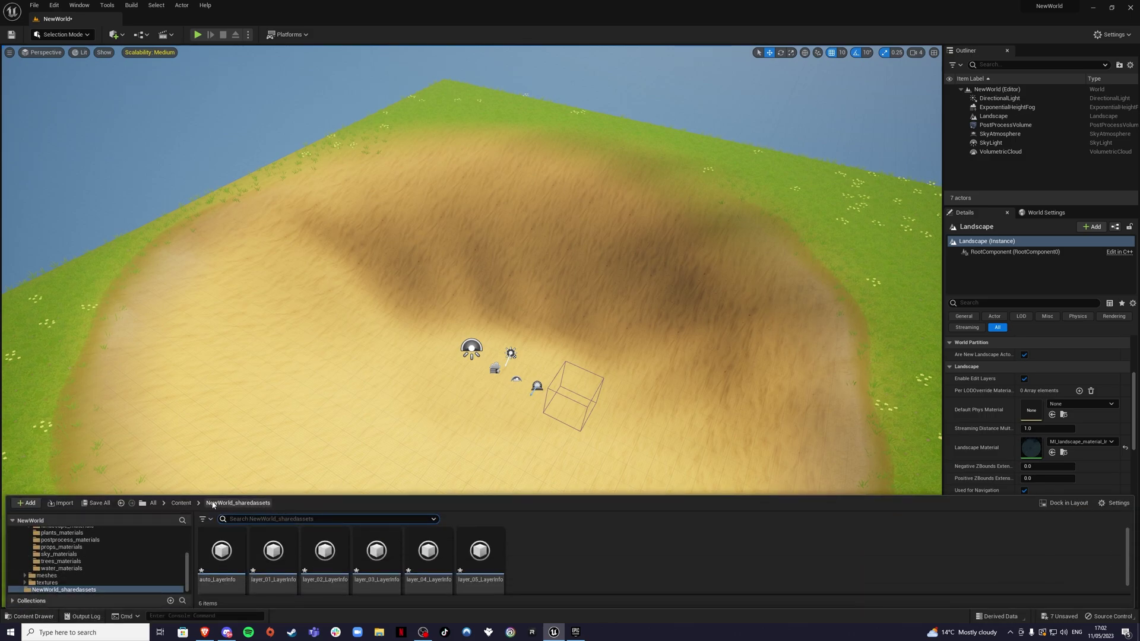
{"action": "left_click_drag", "start_coordinate": [432, 495], "coordinate": [379, 343]}
{"action": "left_click", "coordinate": [177, 352]}
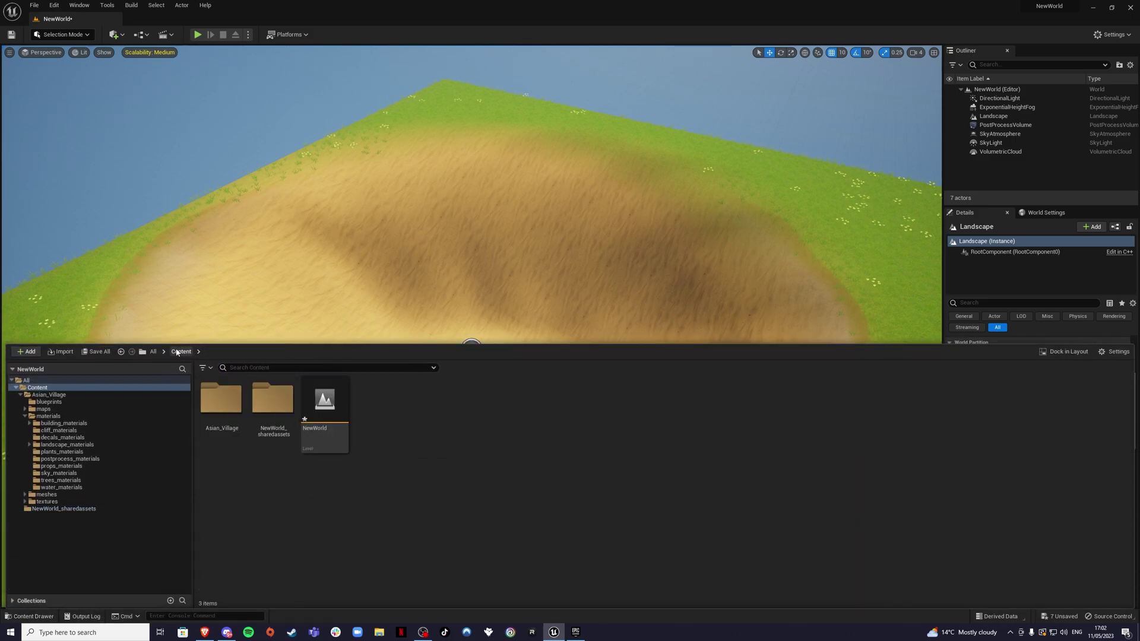
{"action": "right_click", "coordinate": [410, 423]}
{"action": "left_click", "coordinate": [466, 181]}
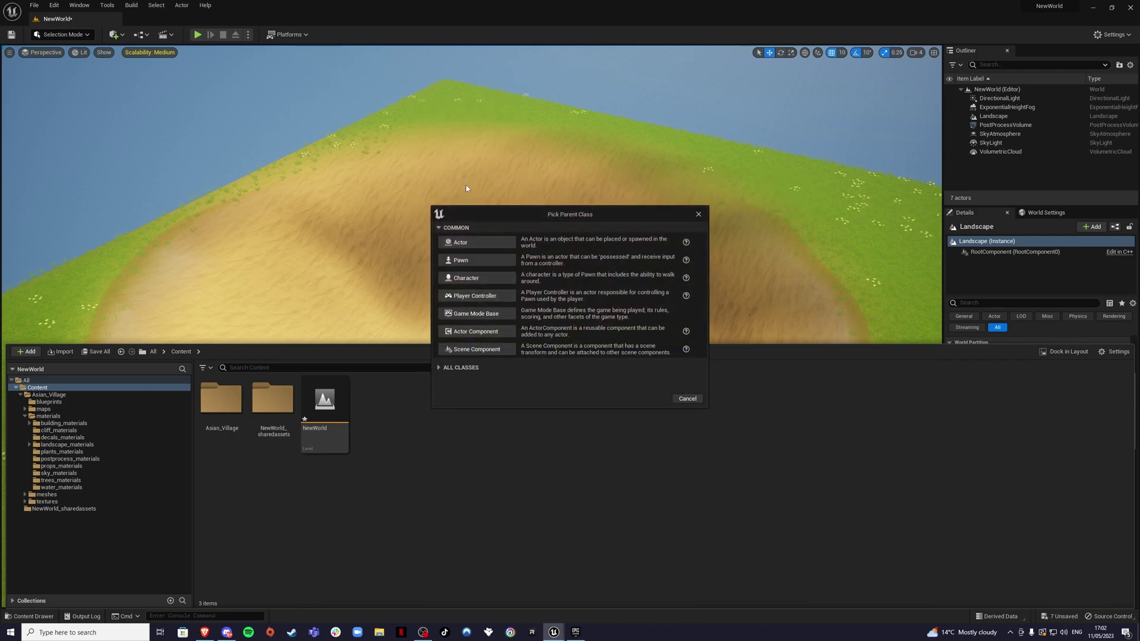
{"action": "left_click", "coordinate": [464, 243]}
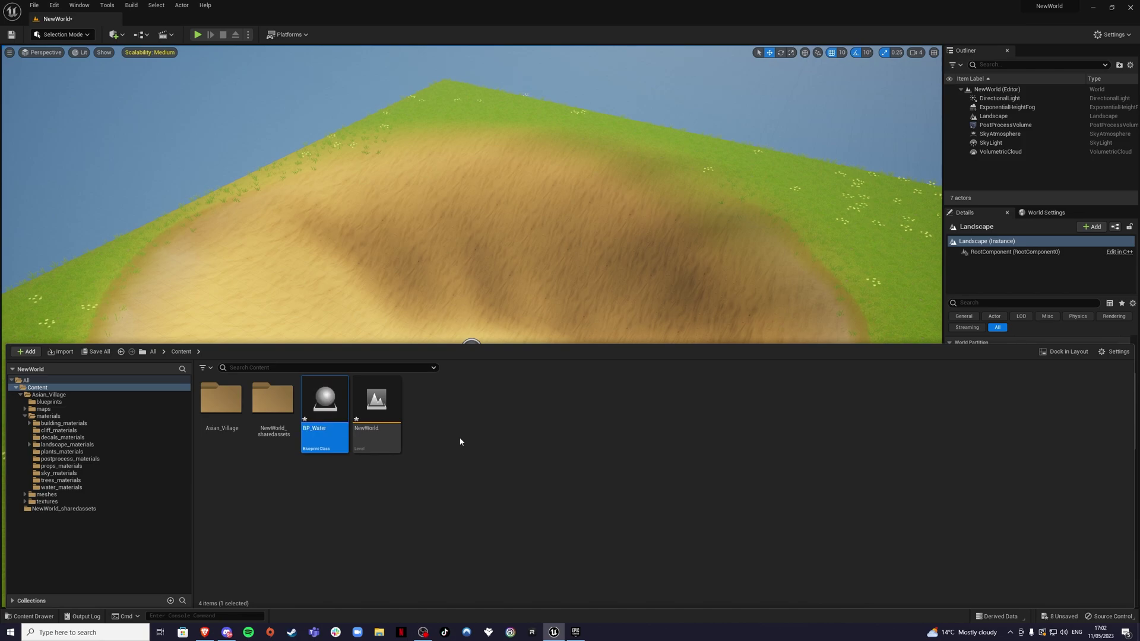
Step: Open the BP_Water Blueprint and add a Cube component to it
{"action": "double_click", "coordinate": [323, 404]}
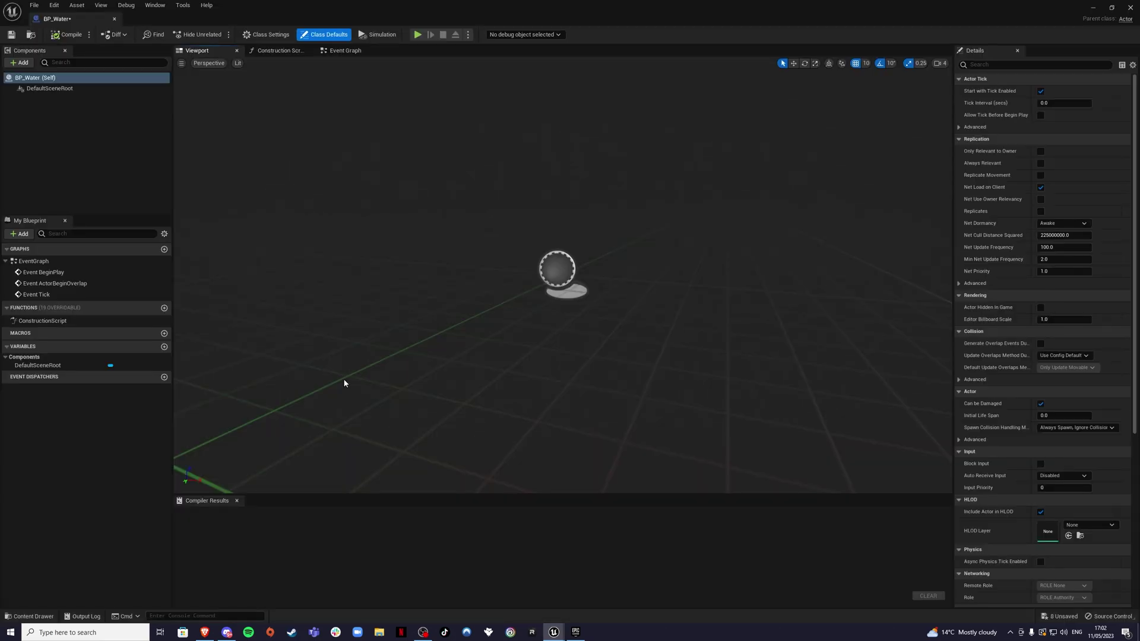
{"action": "left_click", "coordinate": [25, 65]}
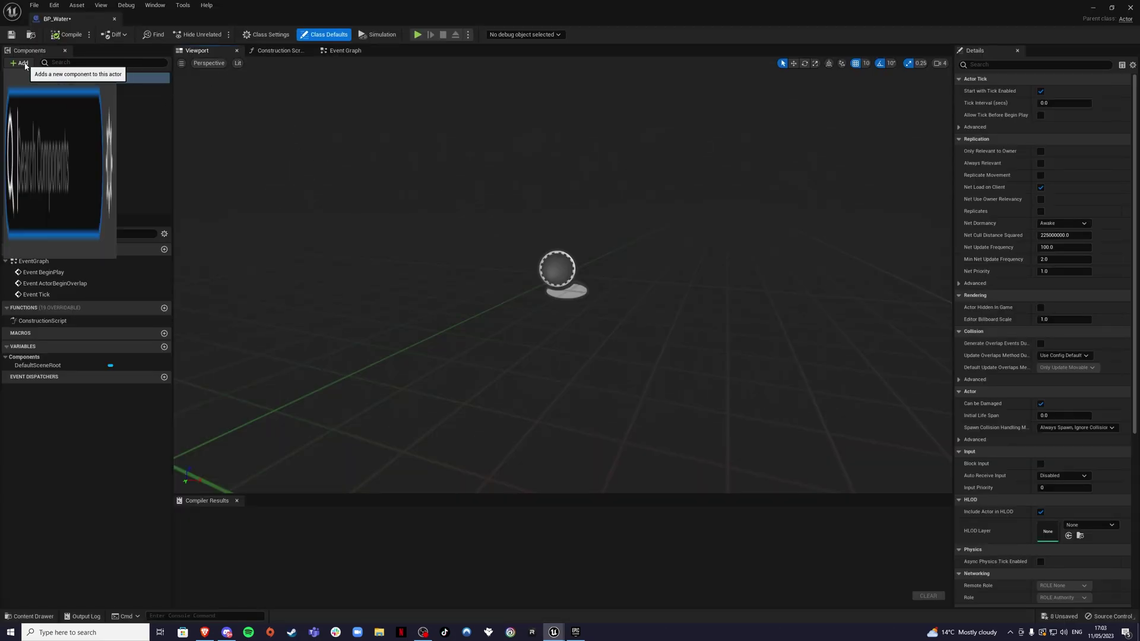
{"action": "type", "text": "cube"}
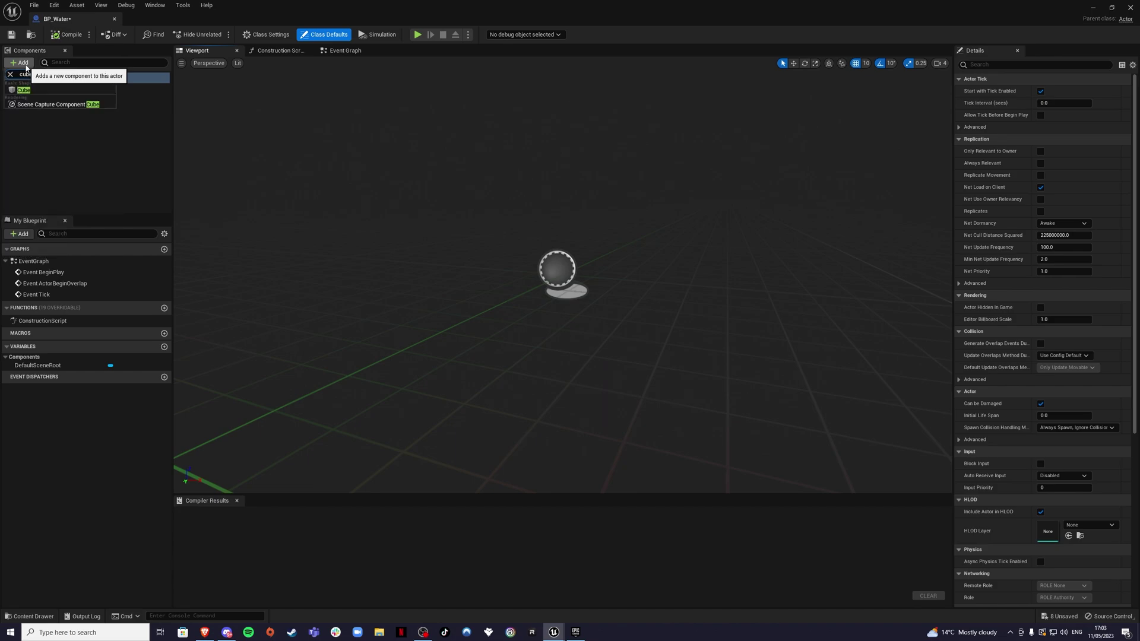
{"action": "left_click", "coordinate": [14, 92]}
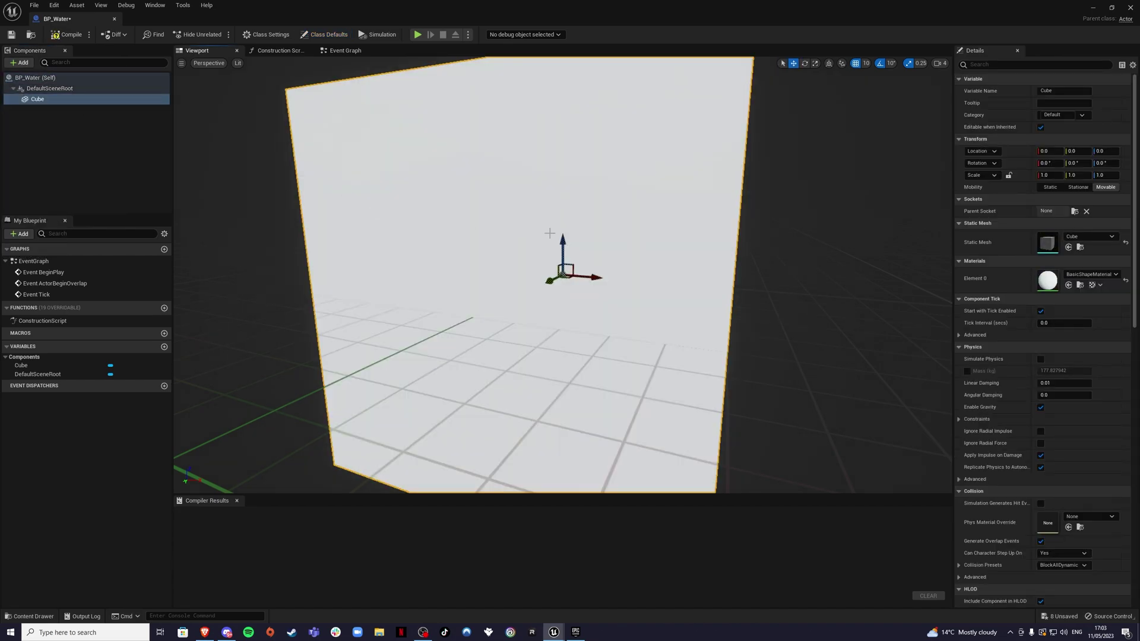
Step: Assign the MI_water_01_Inst material to the Cube component
{"action": "left_click", "coordinate": [1091, 275]}
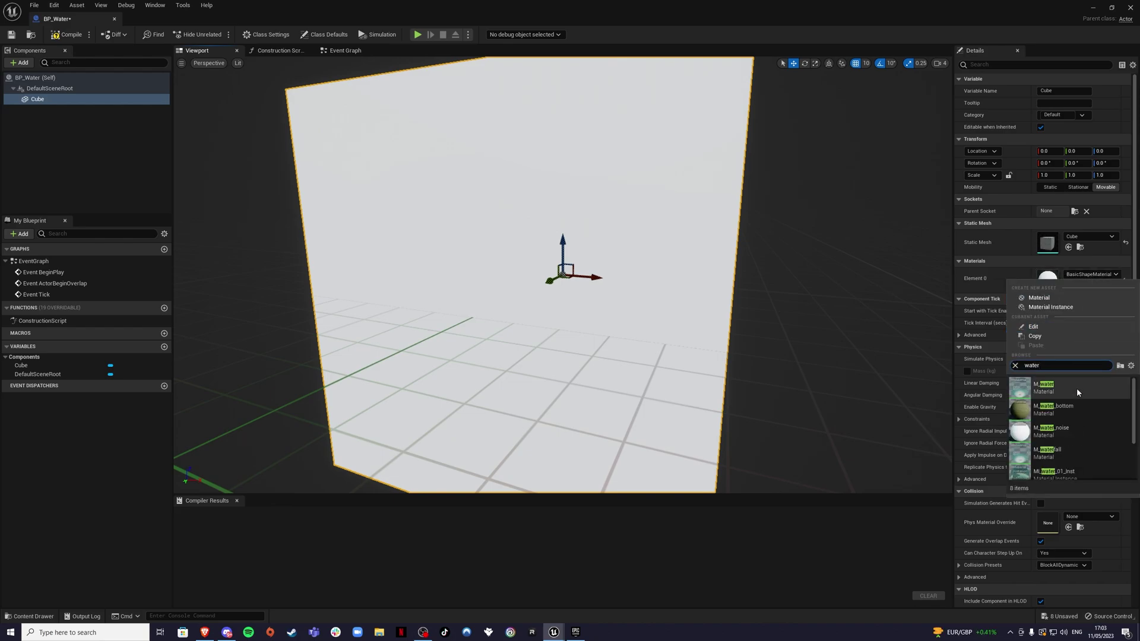
{"action": "scroll", "coordinate": [1065, 407], "scroll_direction": "down", "scroll_amount": 1}
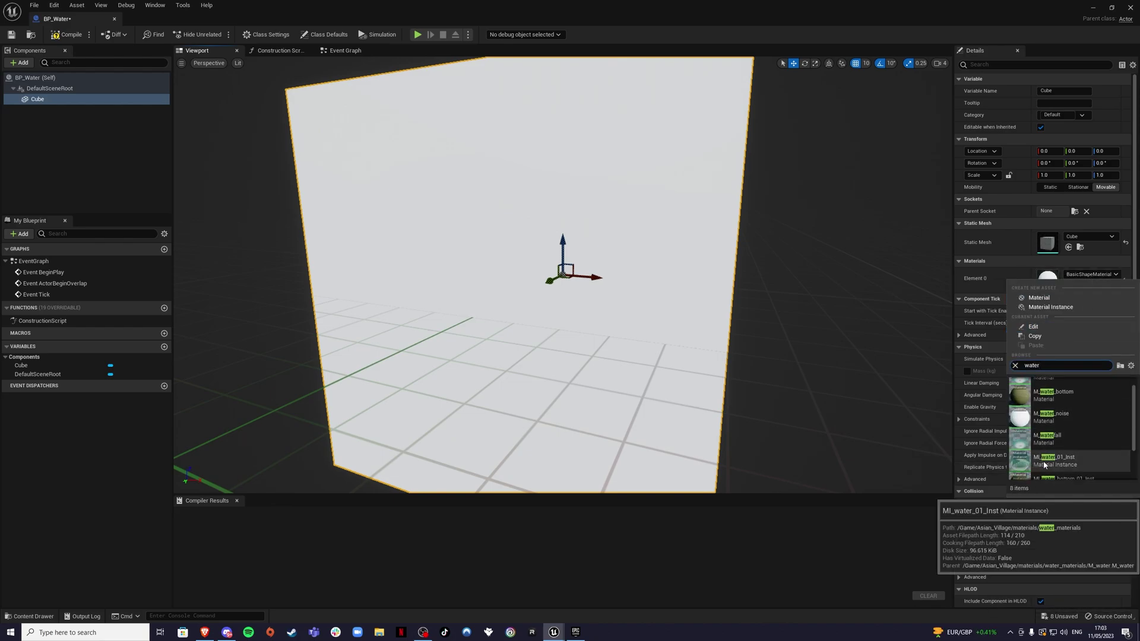
{"action": "left_click", "coordinate": [1022, 462]}
{"action": "scroll", "coordinate": [821, 387], "scroll_direction": "down", "scroll_amount": 3}
Step: Set the cube's Z scale to 0.1, compile and save BP_Water, and return to the level
{"action": "mouse_move", "coordinate": [821, 387]}
{"action": "right_mouse_down"}
{"action": "mouse_move", "coordinate": [821, 332]}
{"action": "mouse_move", "coordinate": [821, 395]}
{"action": "right_mouse_up"}
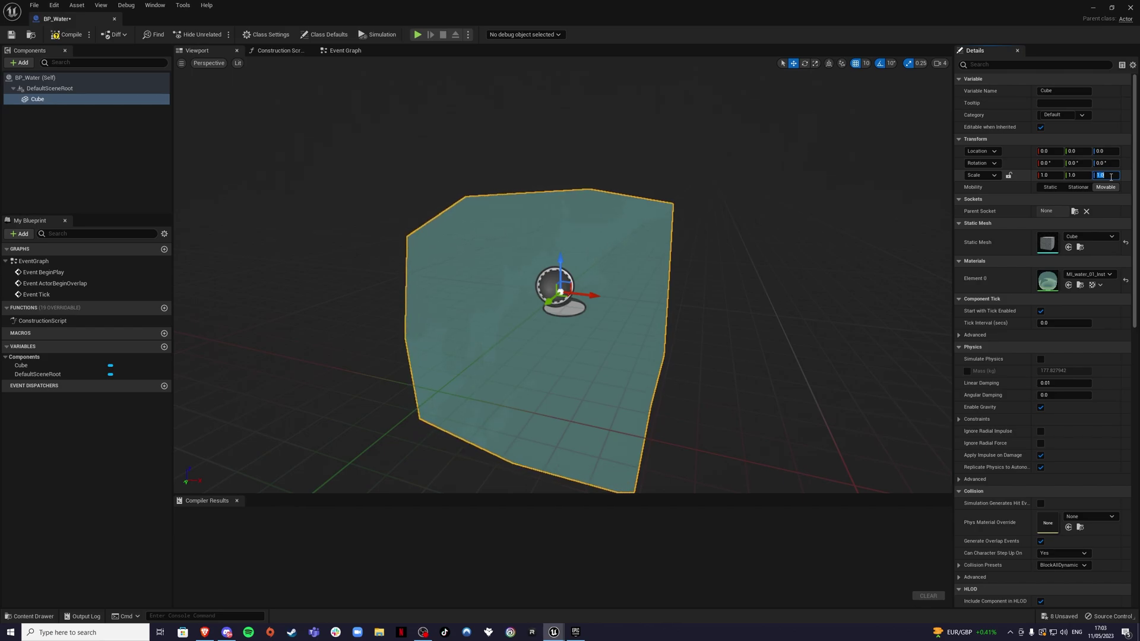
{"action": "key", "text": "Return"}
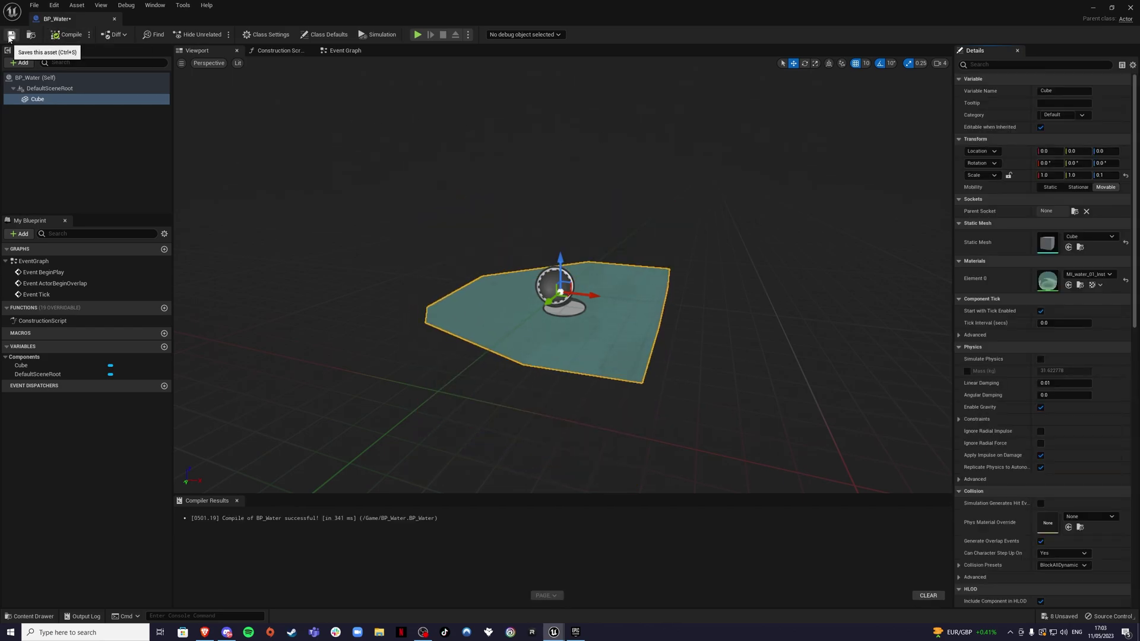
{"action": "left_click", "coordinate": [1093, 8]}
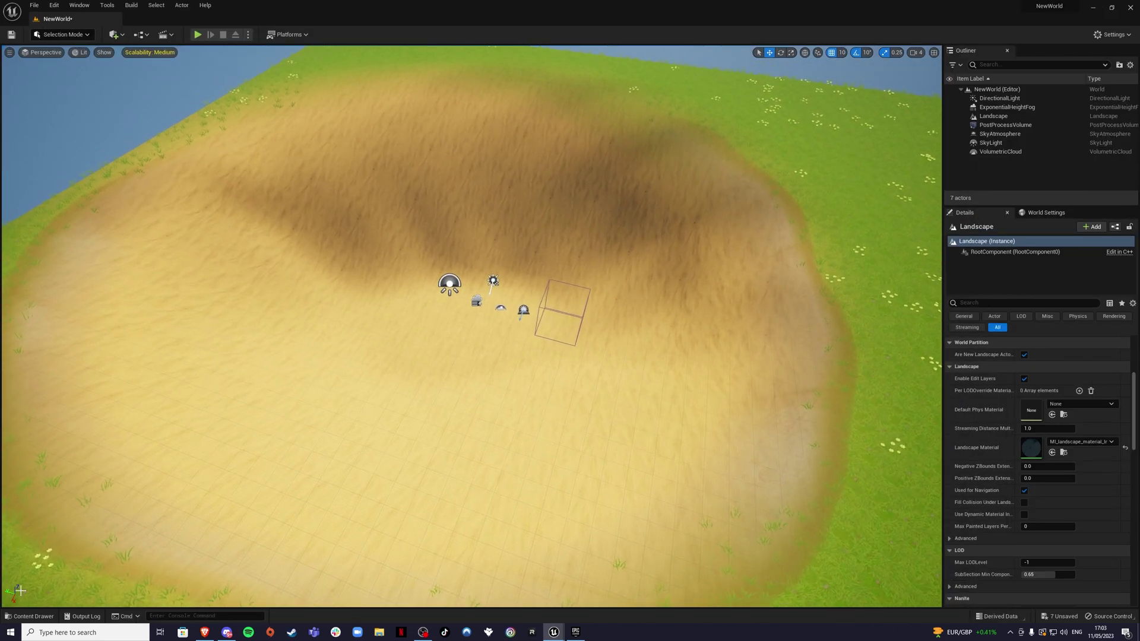
Step: Place the BP_Water Blueprint in the level on the basin floor
{"action": "left_click", "coordinate": [29, 616]}
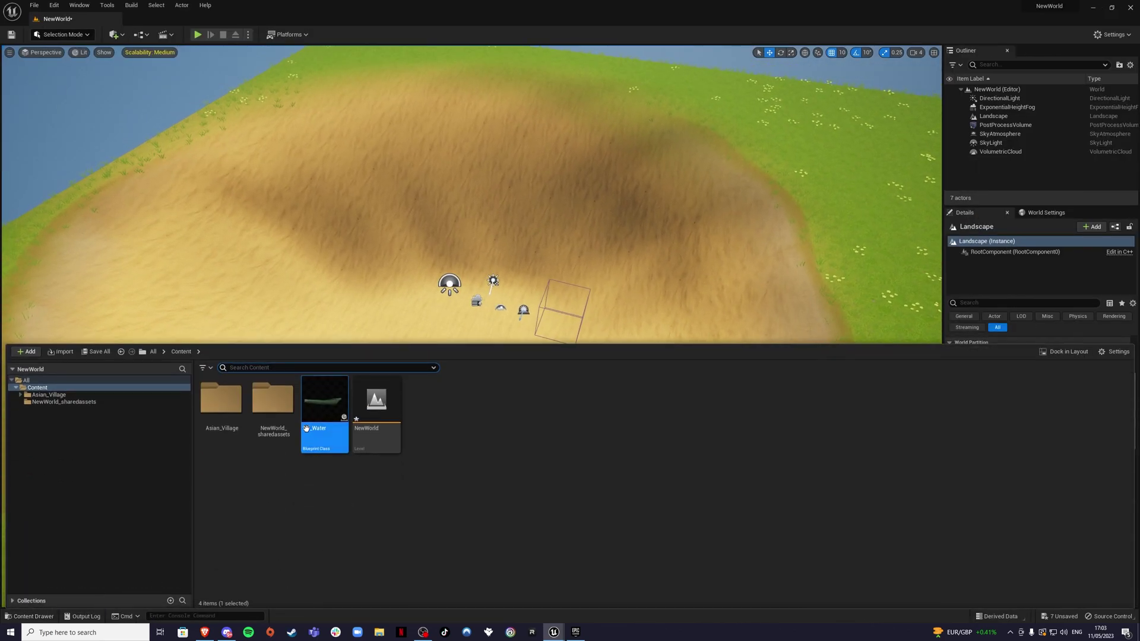
{"action": "left_click", "coordinate": [413, 345]}
{"action": "left_click_drag", "start_coordinate": [412, 345], "coordinate": [412, 345]}
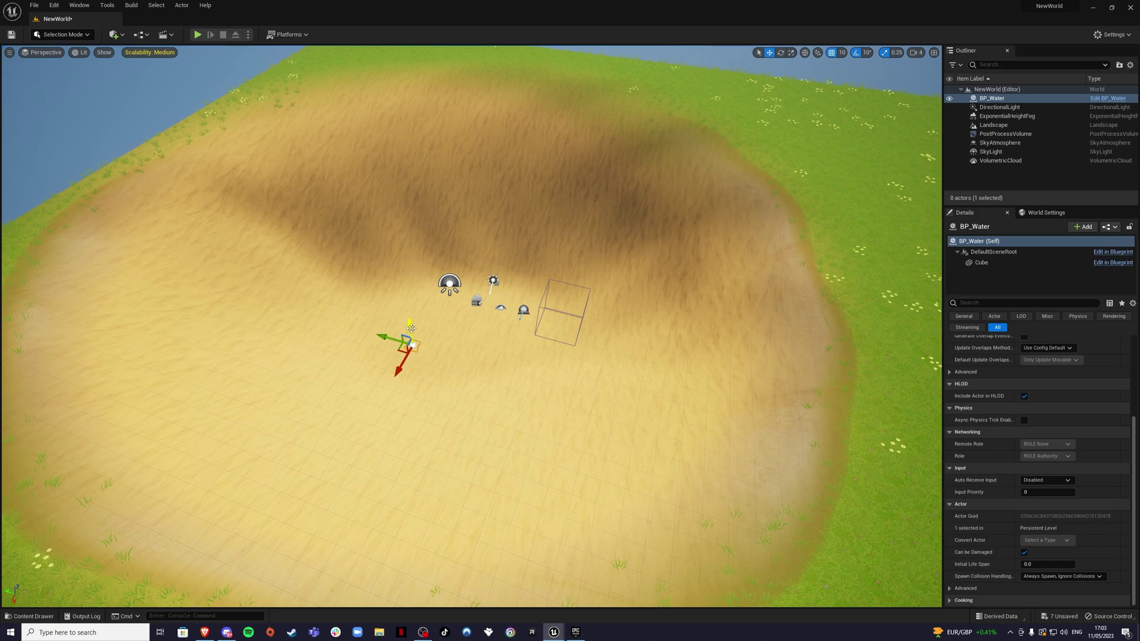
Step: Scale BP_Water up horizontally until it covers the whole basin and raise it to just below the rim
{"action": "scroll", "coordinate": [404, 200], "scroll_direction": "down", "scroll_amount": 5}
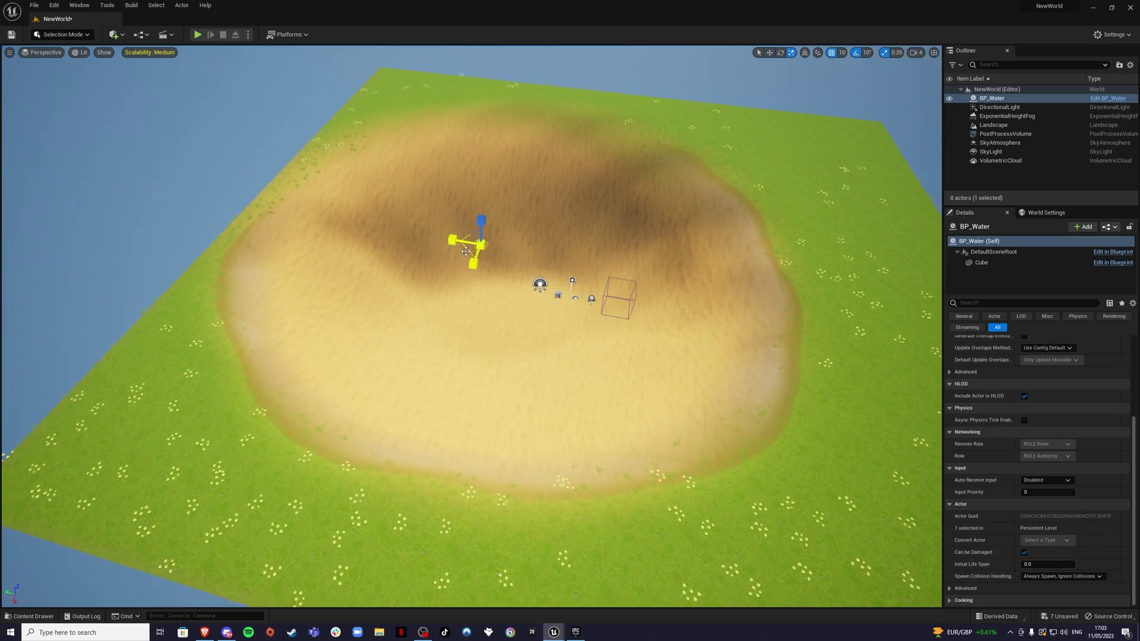
{"action": "left_click_drag", "start_coordinate": [466, 250], "coordinate": [384, 283]}
{"action": "left_click_drag", "start_coordinate": [516, 270], "coordinate": [534, 279]}
{"action": "key", "text": "w"}
{"action": "mouse_move", "coordinate": [566, 224]}
{"action": "right_mouse_down"}
{"action": "mouse_move", "coordinate": [585, 246]}
{"action": "mouse_move", "coordinate": [647, 178]}
{"action": "mouse_move", "coordinate": [567, 224]}
{"action": "right_mouse_up"}
{"action": "key", "text": "s"}
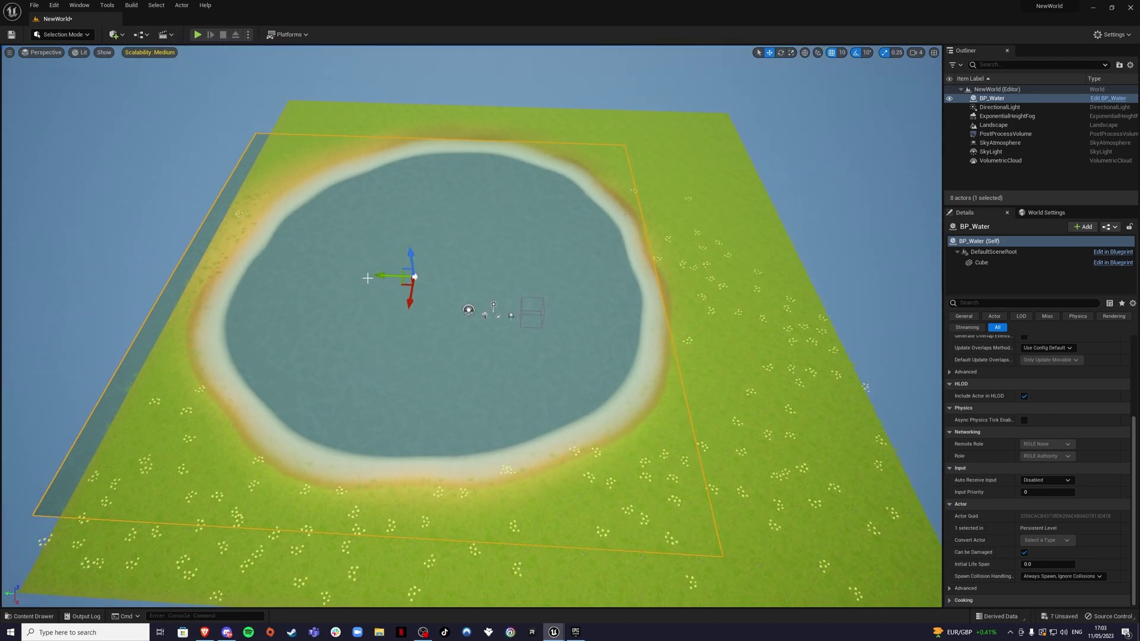
Step: Move BP_Water so it is centred over the basin, deselect it, and view the lake from near the shore
{"action": "left_click_drag", "start_coordinate": [392, 280], "coordinate": [419, 287]}
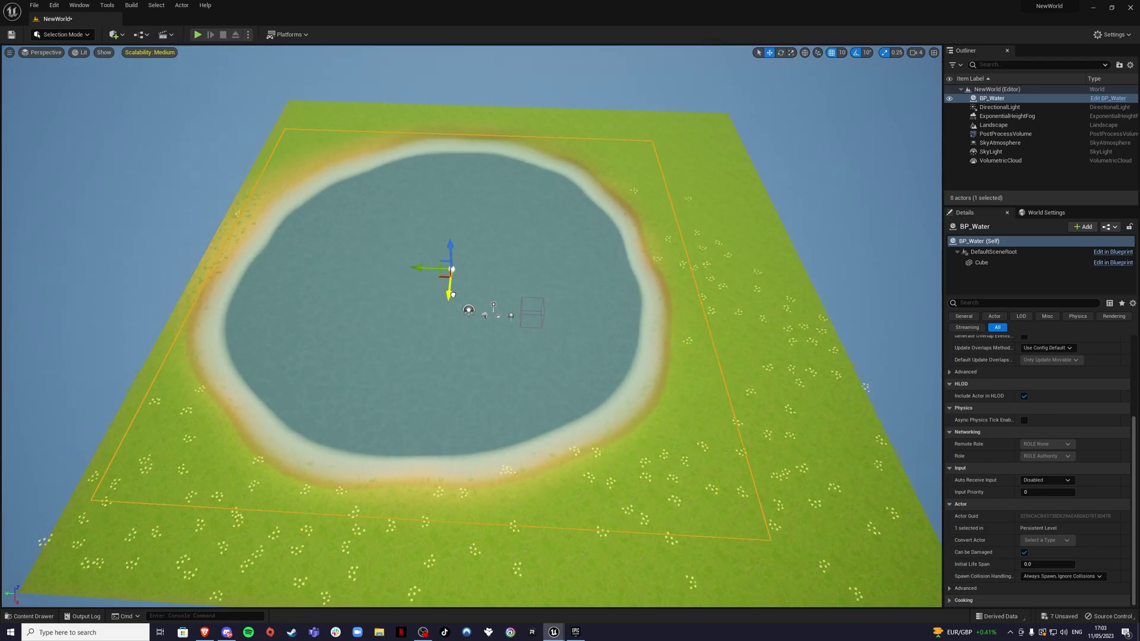
{"action": "key", "text": "Escape"}
{"action": "right_click_drag", "start_coordinate": [723, 181], "coordinate": [766, 107]}
{"action": "key", "text": "w"}
{"action": "right_click_drag", "start_coordinate": [813, 224], "coordinate": [813, 224]}
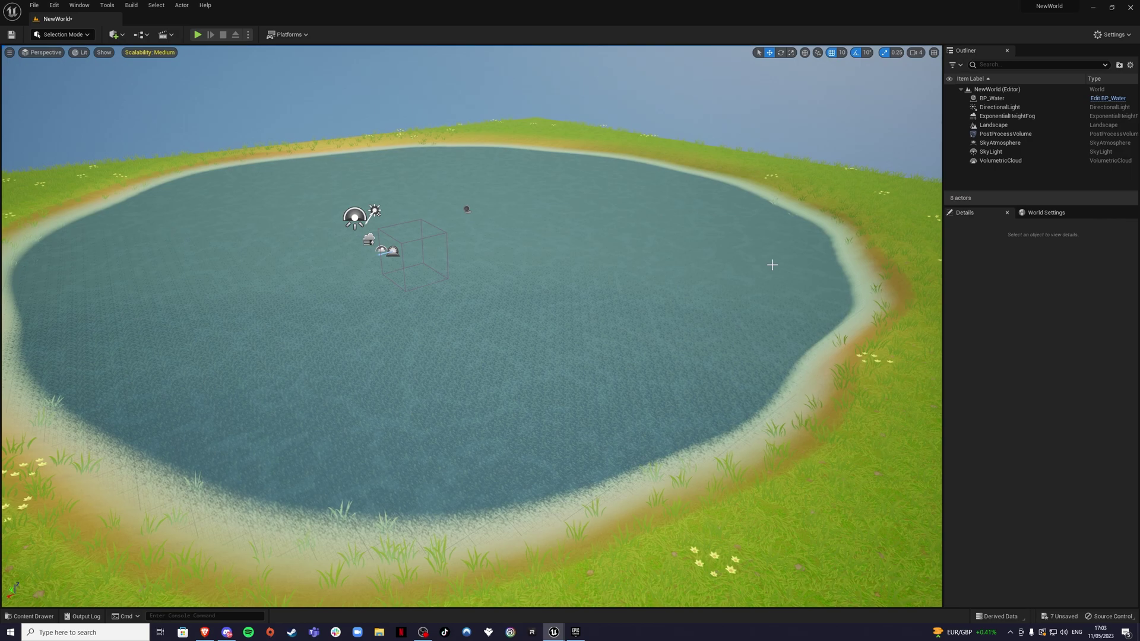